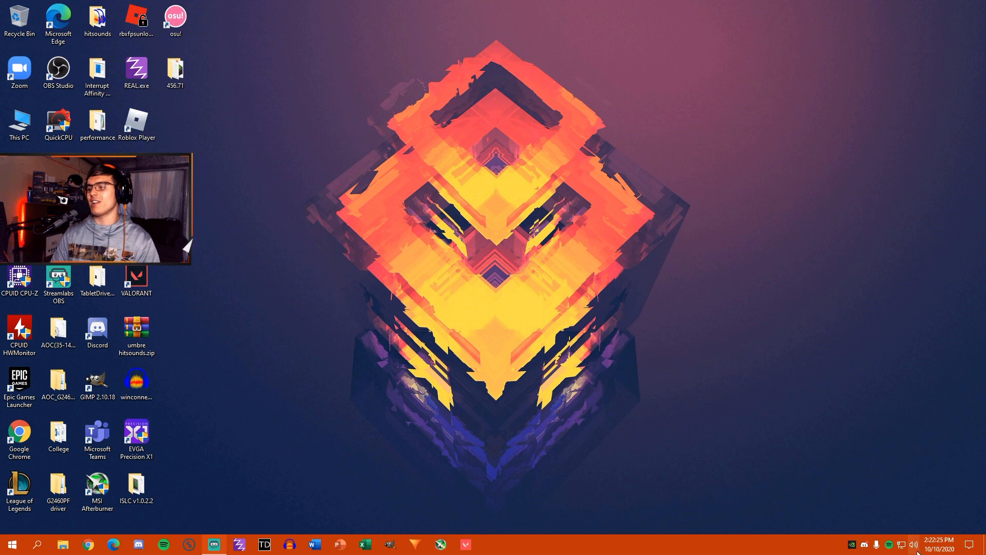
- From the tray network icon, bring up the Network & Internet settings for the Ethernet connection
{"action": "right_click", "coordinate": [903, 545]}
{"action": "left_click", "coordinate": [900, 533]}
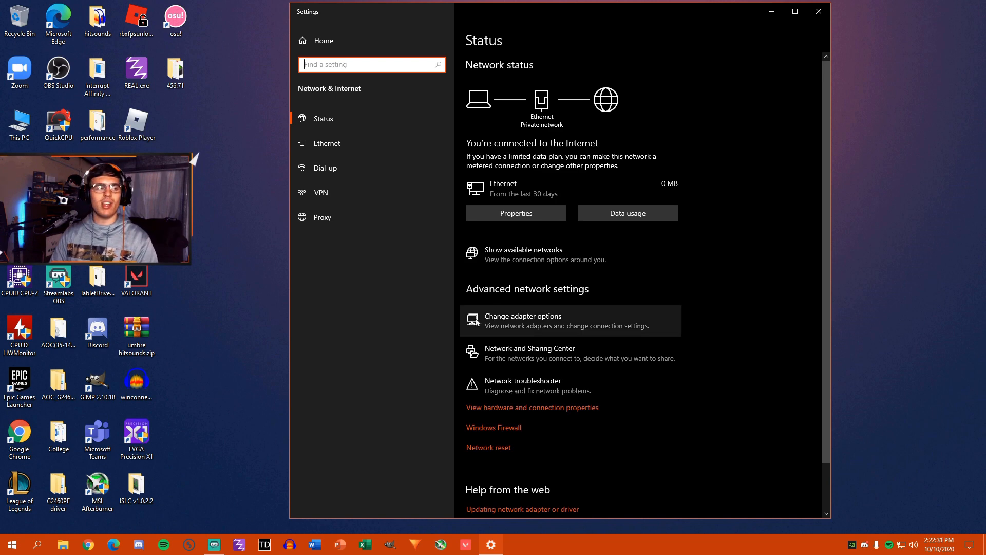
{"action": "left_click", "coordinate": [819, 11]}
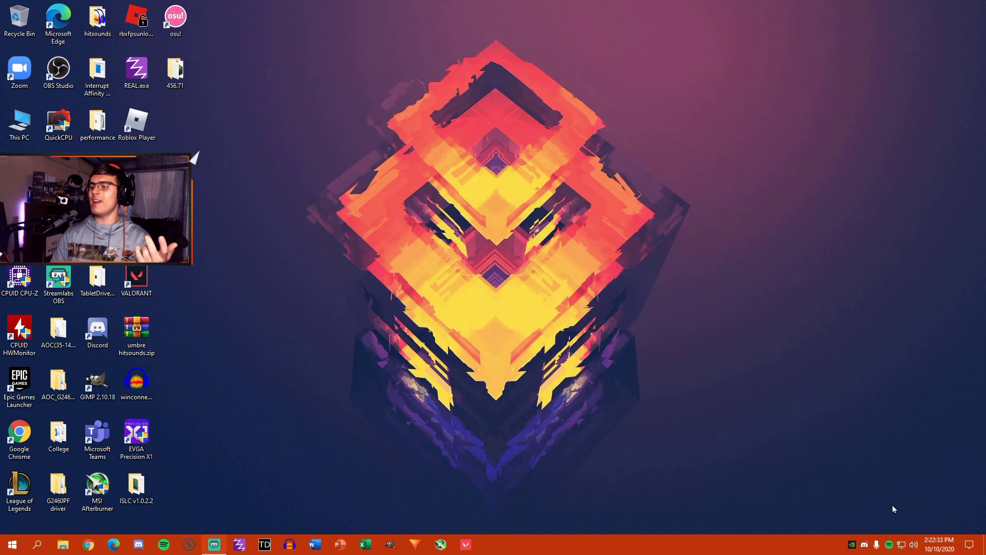
{"action": "right_click", "coordinate": [906, 546]}
{"action": "left_click", "coordinate": [713, 489]}
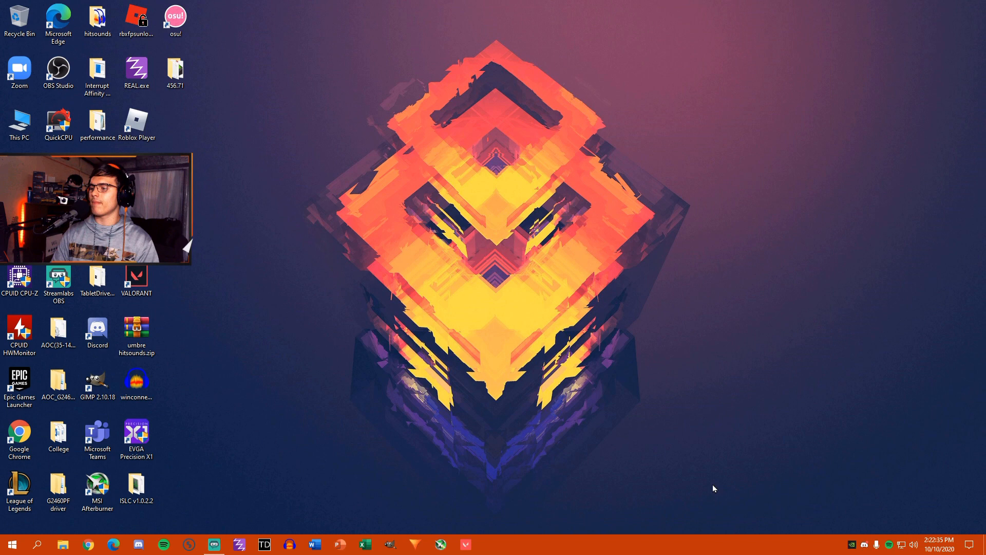
{"action": "right_click", "coordinate": [904, 547]}
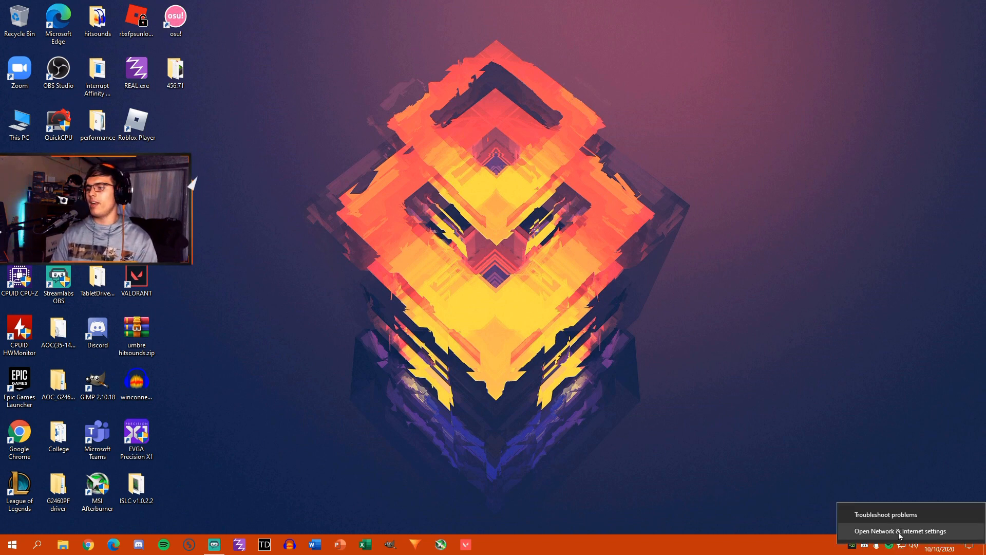
{"action": "left_click", "coordinate": [901, 533]}
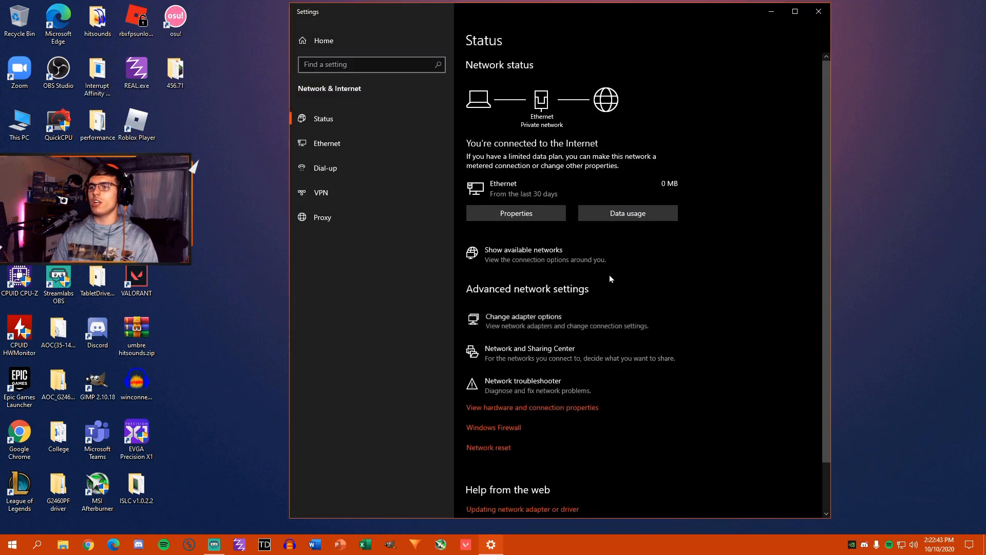
- Bring up the Network Connections adapter list and move its window into view
{"action": "left_click", "coordinate": [525, 318]}
{"action": "left_click", "coordinate": [819, 11]}
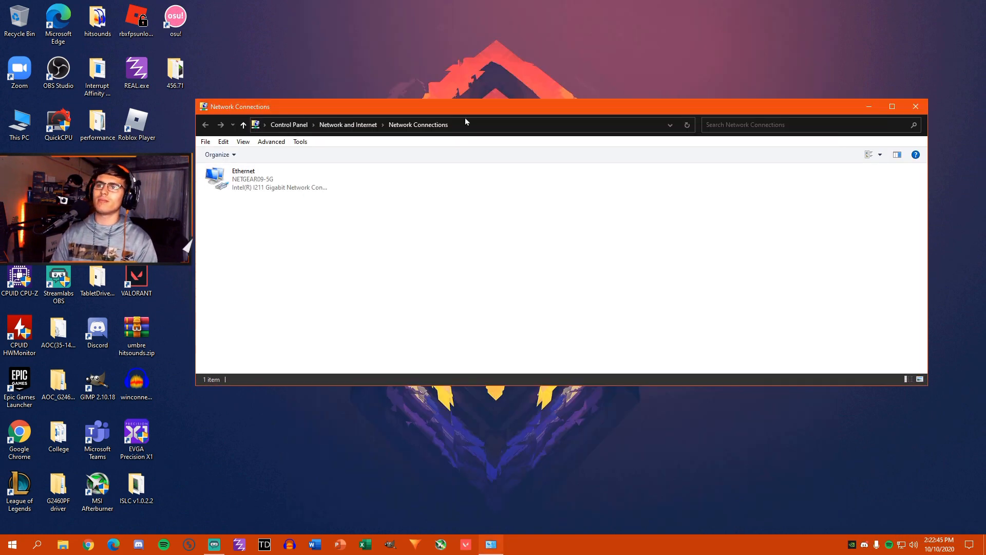
{"action": "left_click_drag", "start_coordinate": [466, 108], "coordinate": [563, 116]}
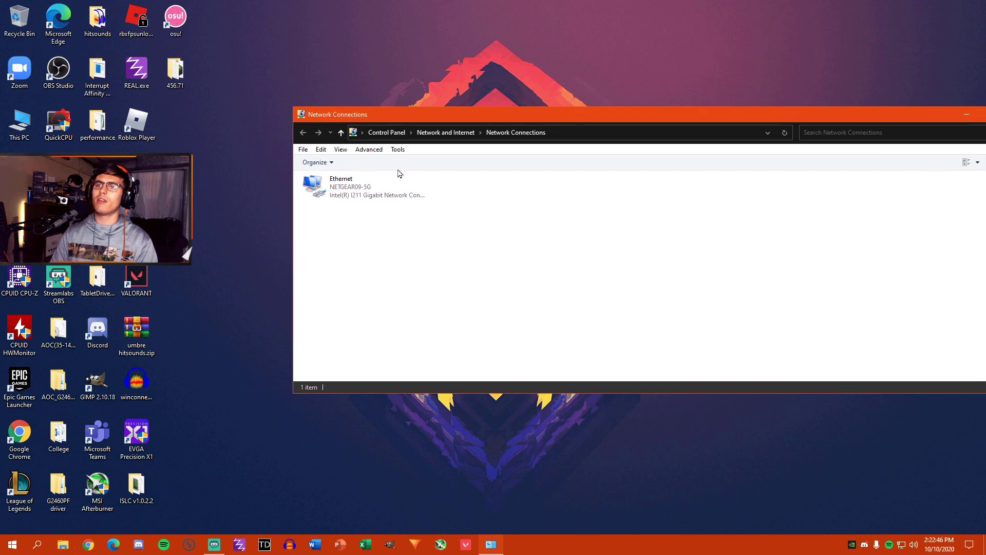
- Open the Ethernet connection's properties and select Internet Protocol Version 4 (TCP/IPv4)
{"action": "left_click", "coordinate": [328, 193]}
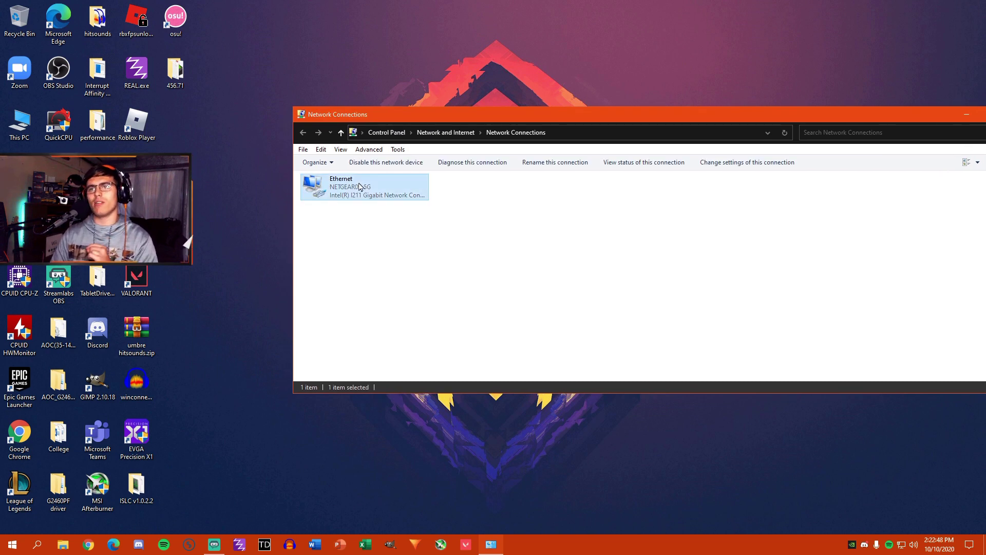
{"action": "right_click", "coordinate": [322, 194]}
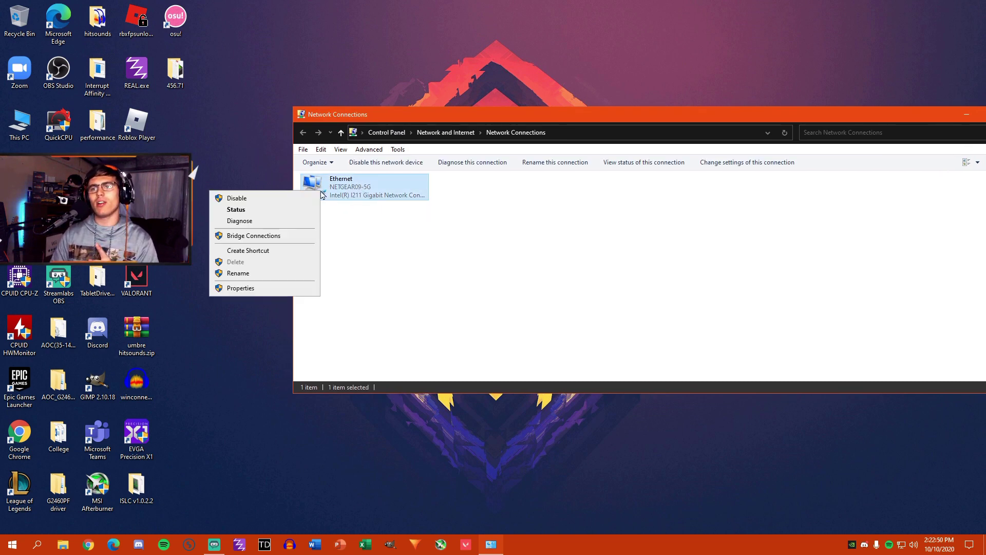
{"action": "left_click", "coordinate": [245, 288]}
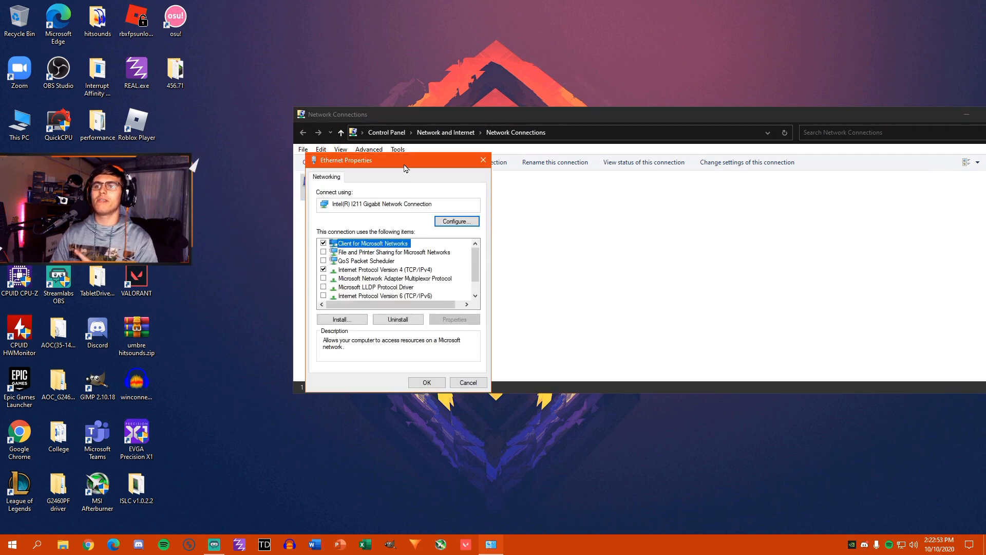
{"action": "left_click_drag", "start_coordinate": [405, 163], "coordinate": [527, 161]}
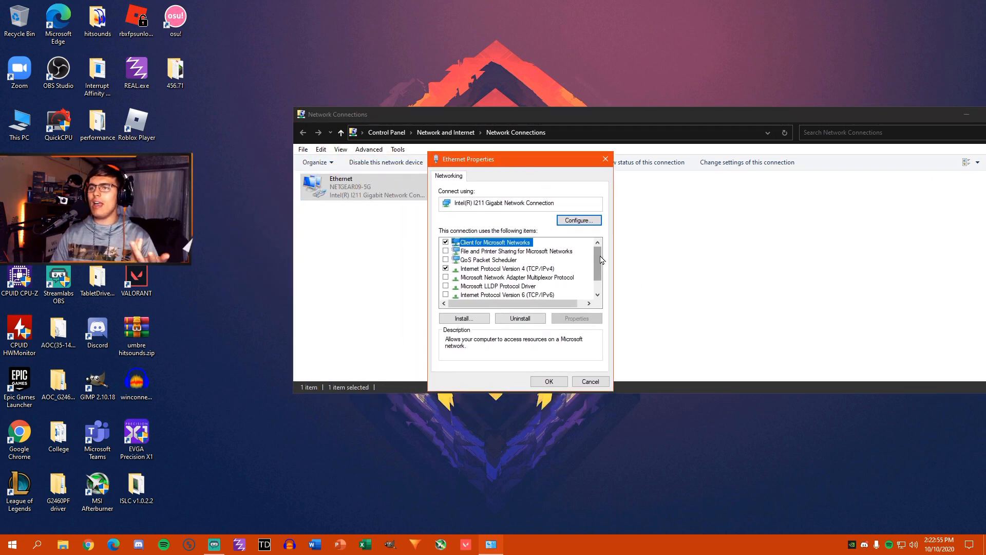
{"action": "left_click_drag", "start_coordinate": [602, 259], "coordinate": [600, 297]}
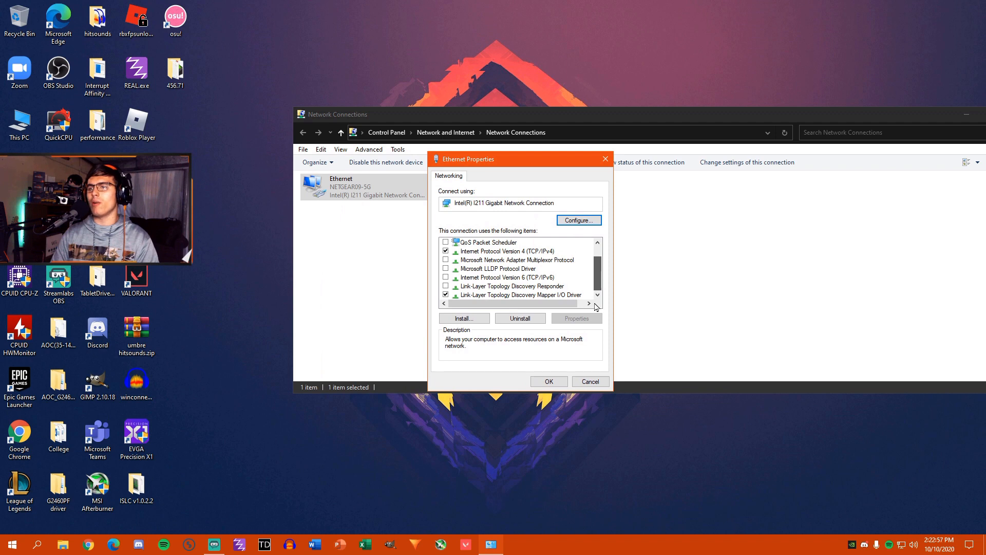
{"action": "scroll", "coordinate": [596, 307], "scroll_direction": "up", "scroll_amount": 2}
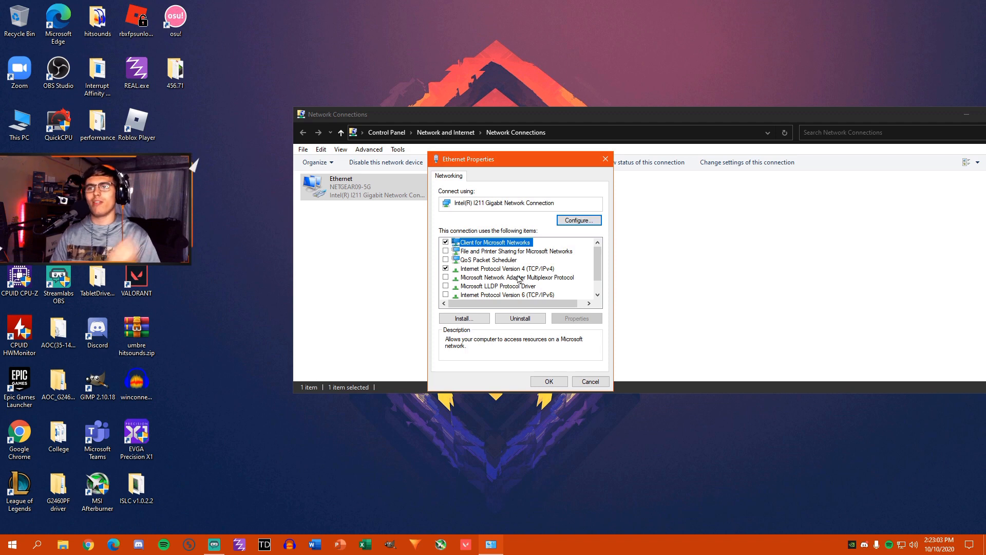
{"action": "left_click", "coordinate": [504, 269]}
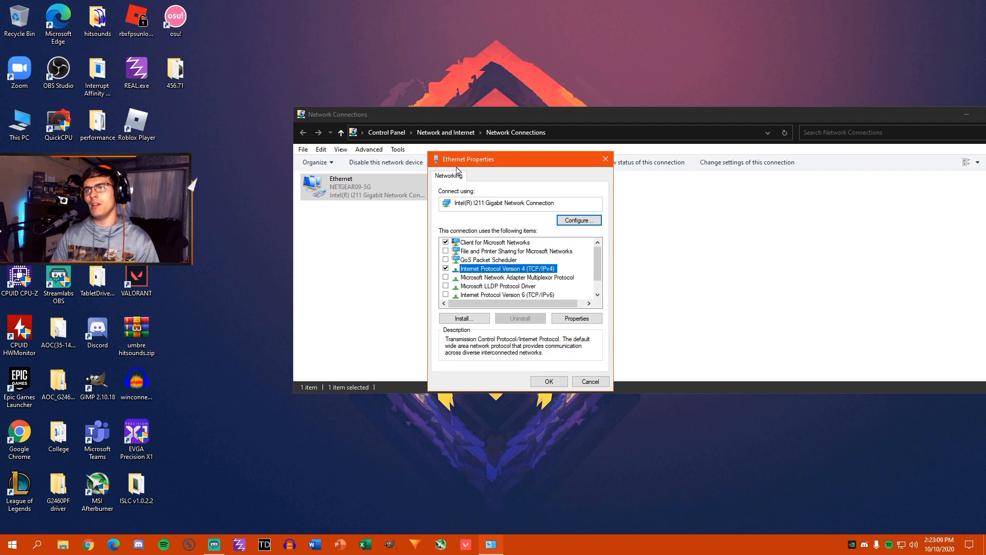
- Review the IPv4 DNS servers 24.196.64.53 and 8.8.4.4 and confirm them unchanged
{"action": "left_click", "coordinate": [576, 318]}
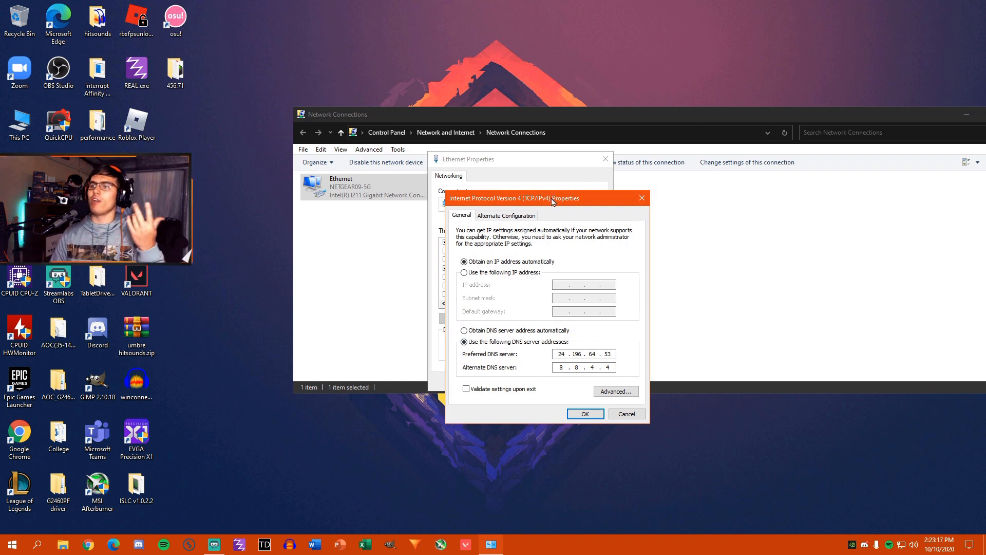
{"action": "left_click_drag", "start_coordinate": [550, 203], "coordinate": [573, 175]}
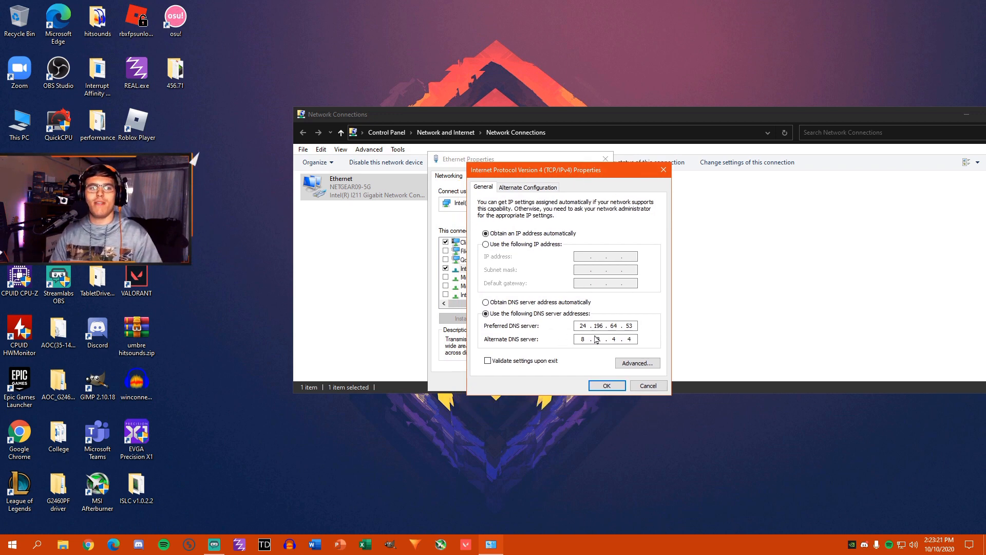
{"action": "left_click_drag", "start_coordinate": [563, 169], "coordinate": [582, 179]}
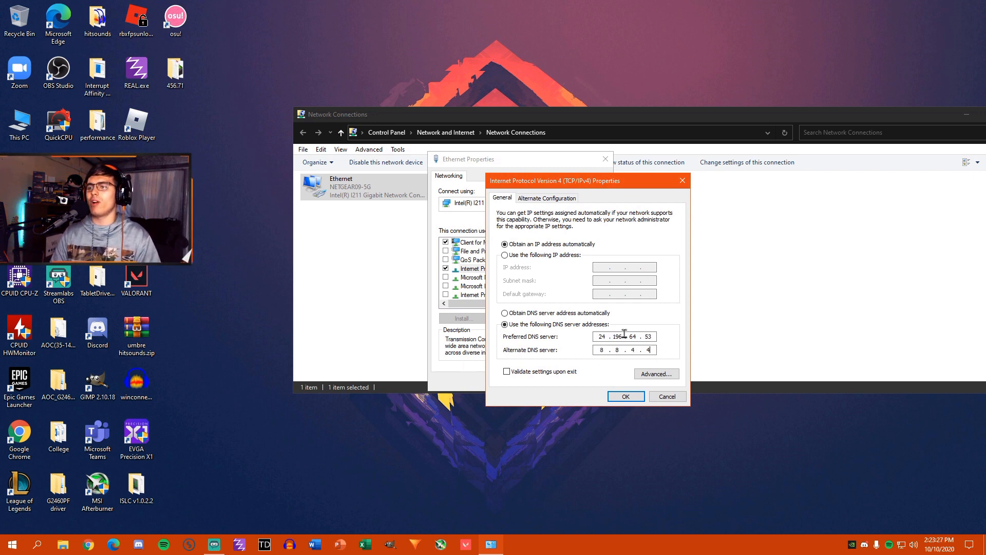
{"action": "double_click", "coordinate": [599, 337]}
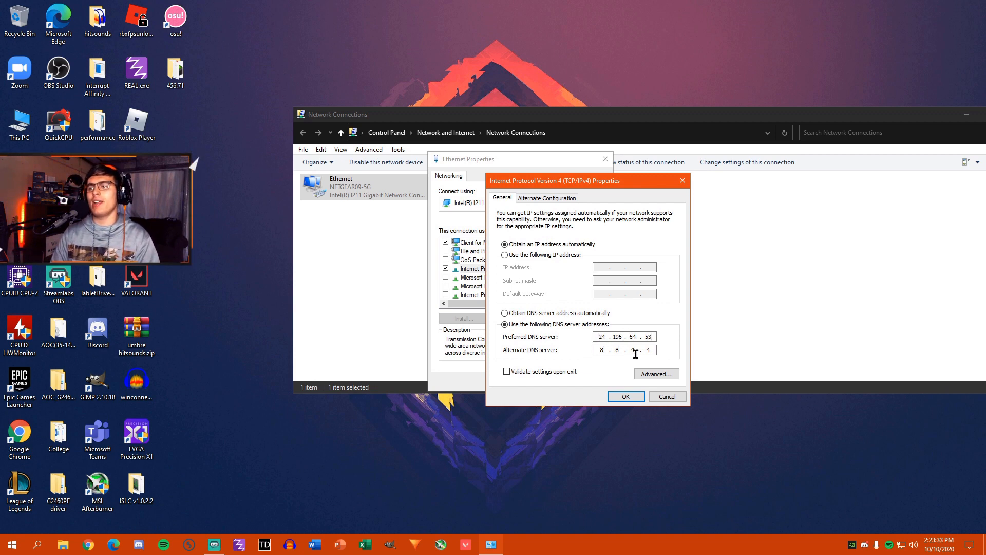
{"action": "left_click", "coordinate": [627, 396]}
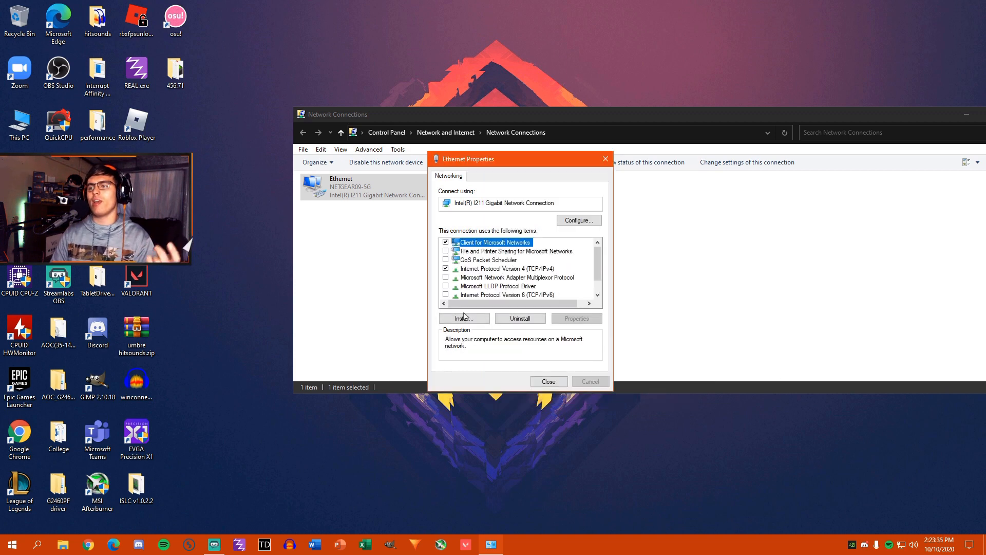
- Close the Ethernet properties and deselect the connection in Network Connections
{"action": "left_click", "coordinate": [548, 382]}
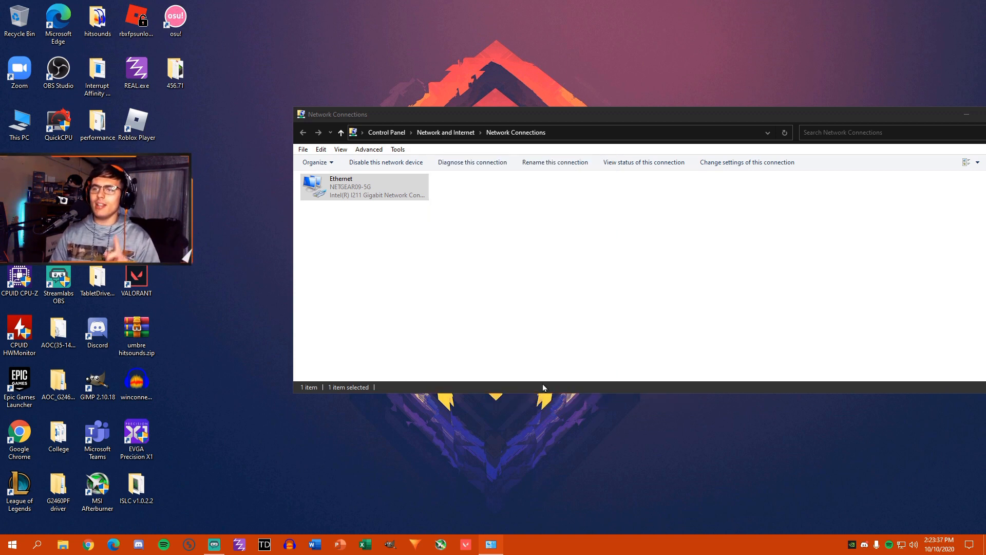
{"action": "left_click", "coordinate": [540, 258]}
{"action": "left_click_drag", "start_coordinate": [883, 115], "coordinate": [781, 117]}
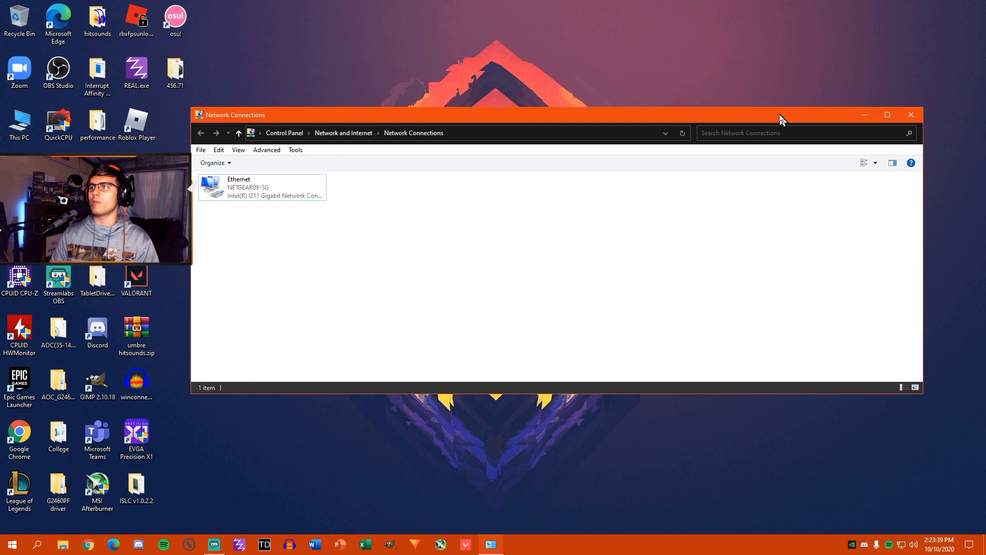
- Close Network Connections and launch Device Manager from the system search
{"action": "left_click", "coordinate": [914, 116]}
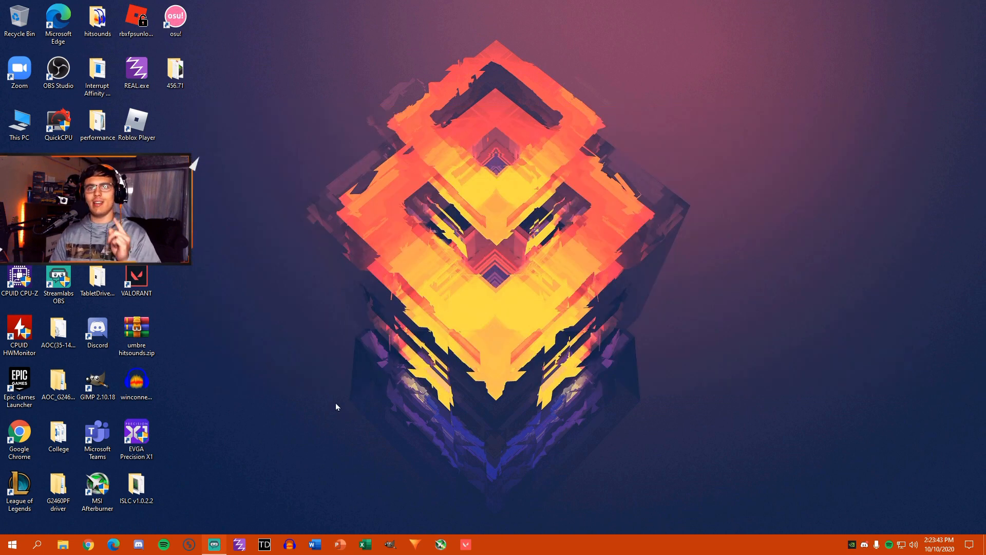
{"action": "left_click", "coordinate": [37, 546]}
{"action": "type", "text": "d"}
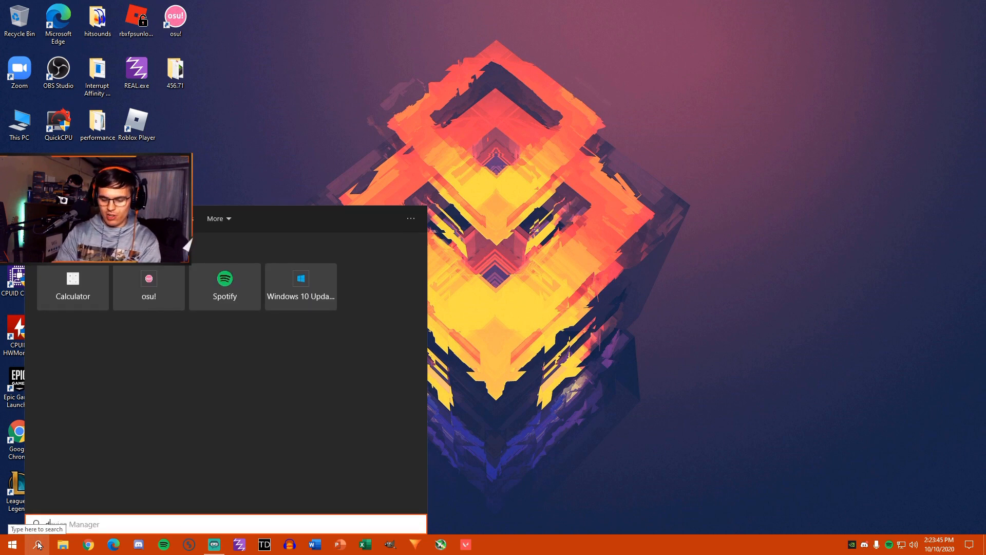
{"action": "type", "text": "ev"}
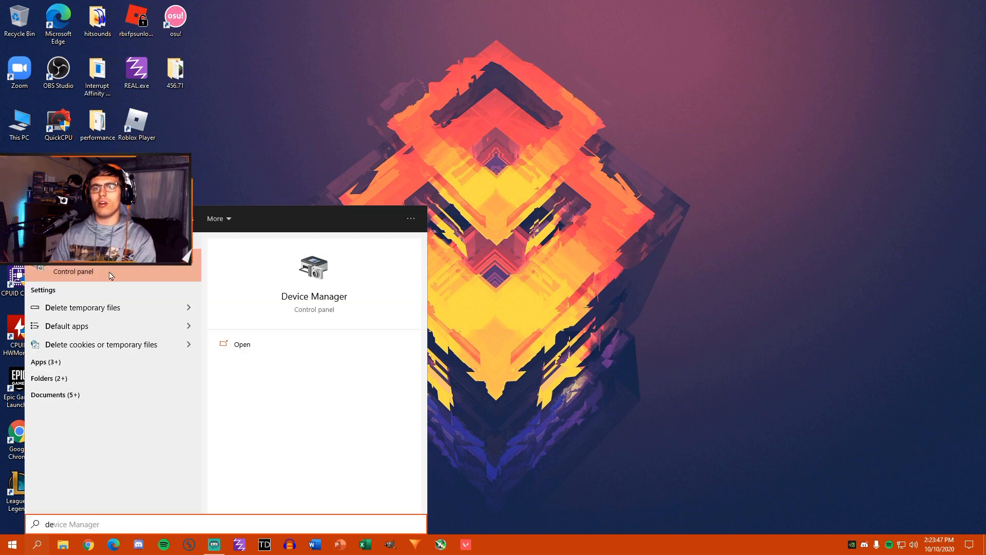
{"action": "left_click", "coordinate": [109, 275]}
{"action": "mouse_move", "coordinate": [193, 46]}
{"action": "left_mouse_down"}
{"action": "mouse_move", "coordinate": [332, 93]}
{"action": "mouse_move", "coordinate": [439, 65]}
{"action": "left_mouse_up"}
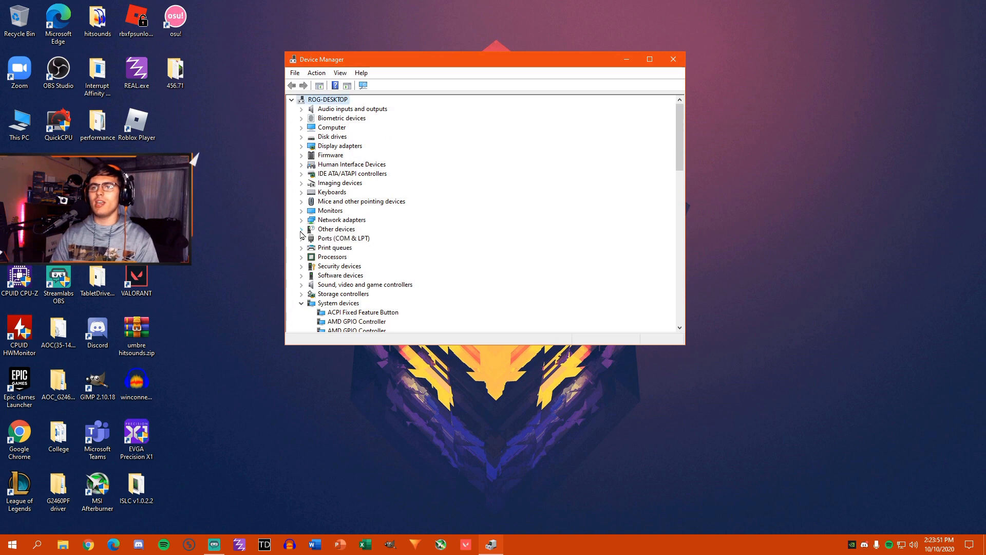
- Expand Network adapters and bring up the actions for Intel(R) I211 Gigabit Network Connection
{"action": "double_click", "coordinate": [324, 303]}
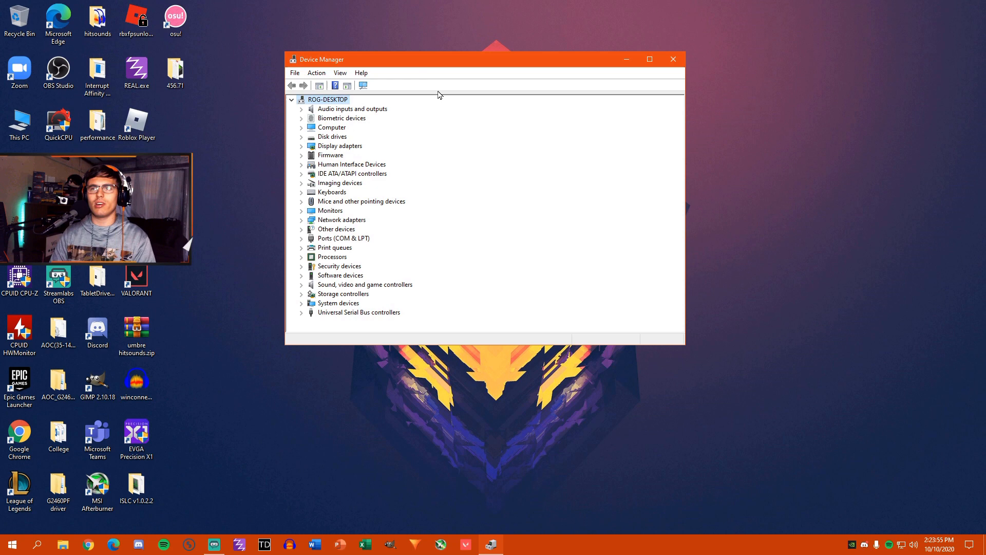
{"action": "left_click_drag", "start_coordinate": [438, 61], "coordinate": [498, 59]}
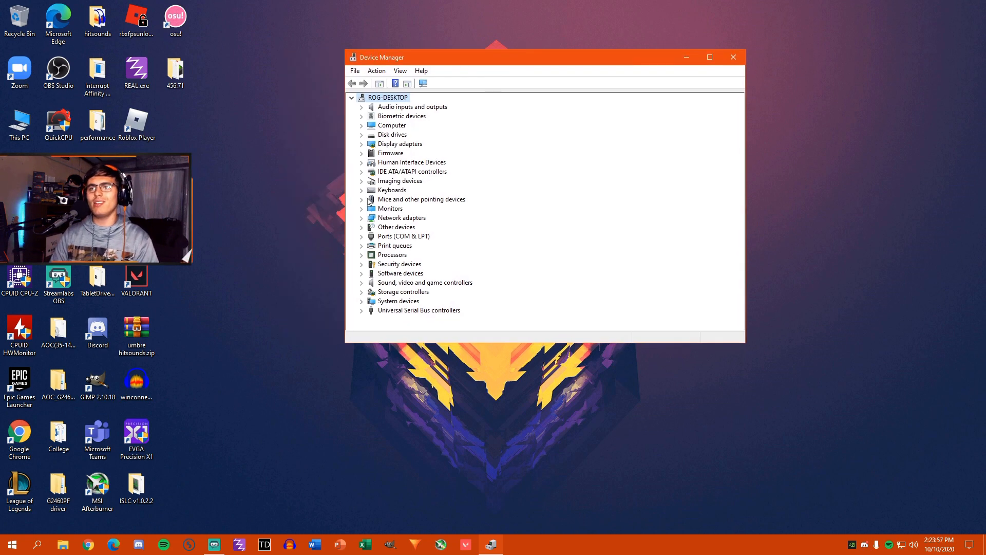
{"action": "left_click", "coordinate": [362, 218]}
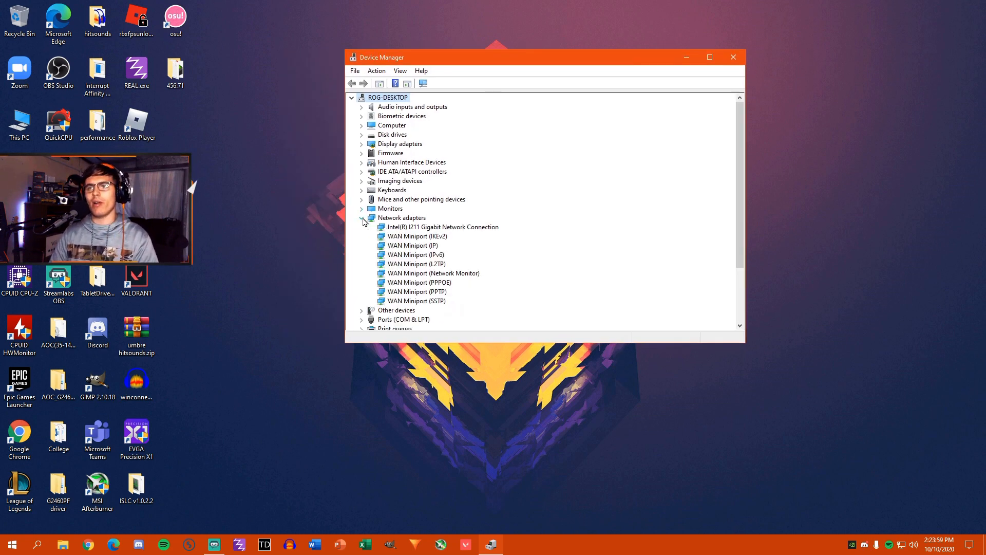
{"action": "left_click", "coordinate": [432, 227]}
{"action": "right_click", "coordinate": [423, 228]}
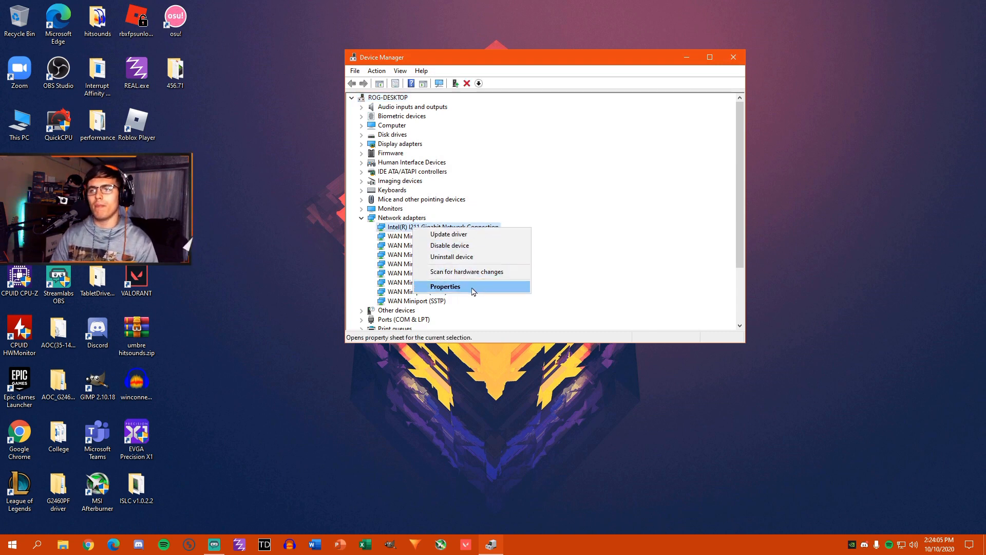
- Open the Intel I211 properties, check Power Management shutoff is unchecked, and show the Advanced property list
{"action": "left_click", "coordinate": [445, 287]}
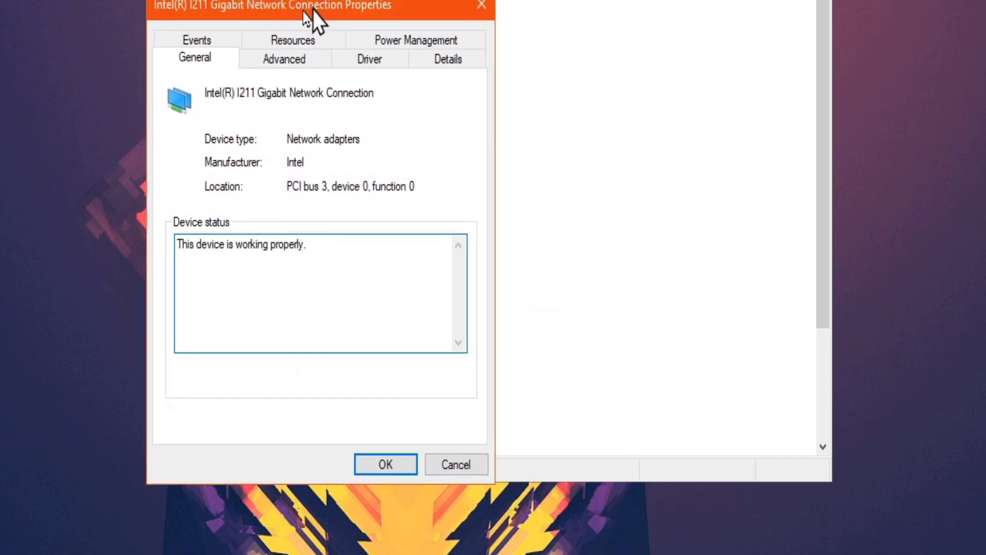
{"action": "mouse_move", "coordinate": [462, 8]}
{"action": "left_mouse_down"}
{"action": "mouse_move", "coordinate": [486, 58]}
{"action": "mouse_move", "coordinate": [450, 67]}
{"action": "left_mouse_up"}
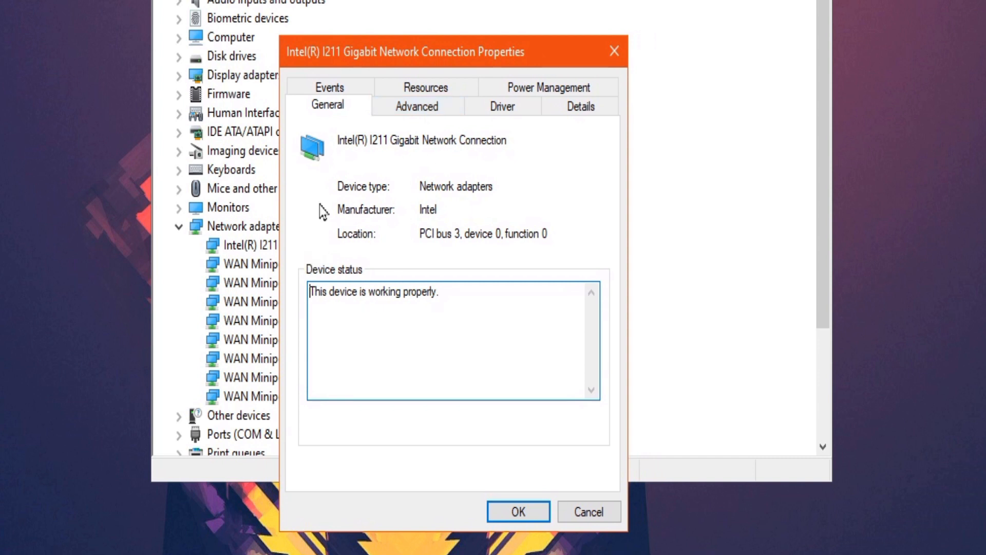
{"action": "left_click", "coordinate": [503, 87]}
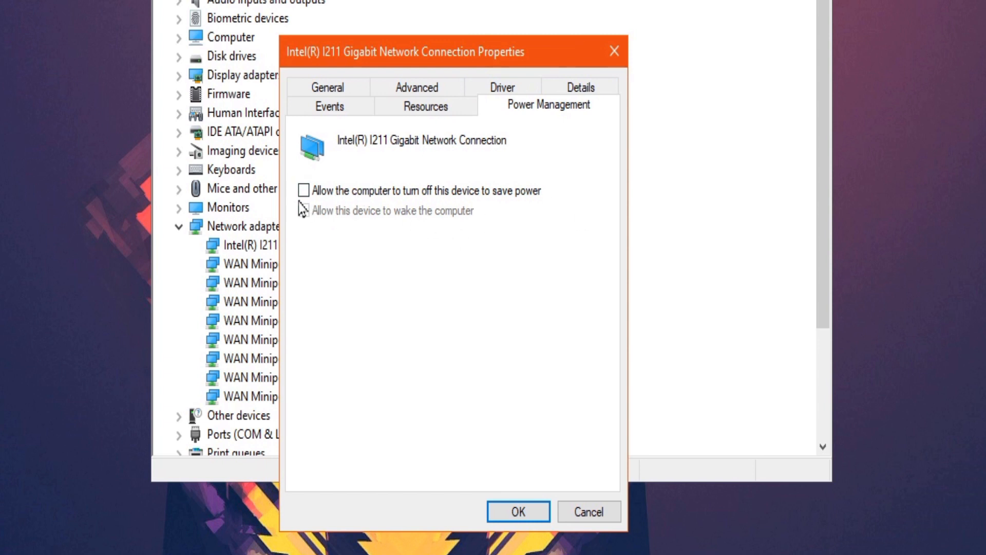
{"action": "left_click", "coordinate": [416, 87]}
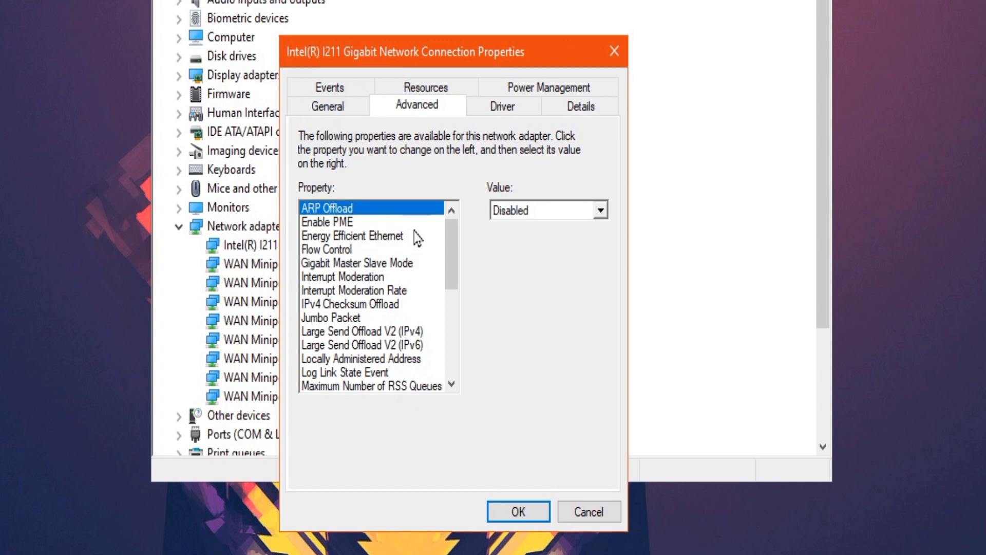
{"action": "mouse_move", "coordinate": [457, 253]}
{"action": "left_mouse_down"}
{"action": "mouse_move", "coordinate": [457, 404]}
{"action": "mouse_move", "coordinate": [456, 232]}
{"action": "left_mouse_up"}
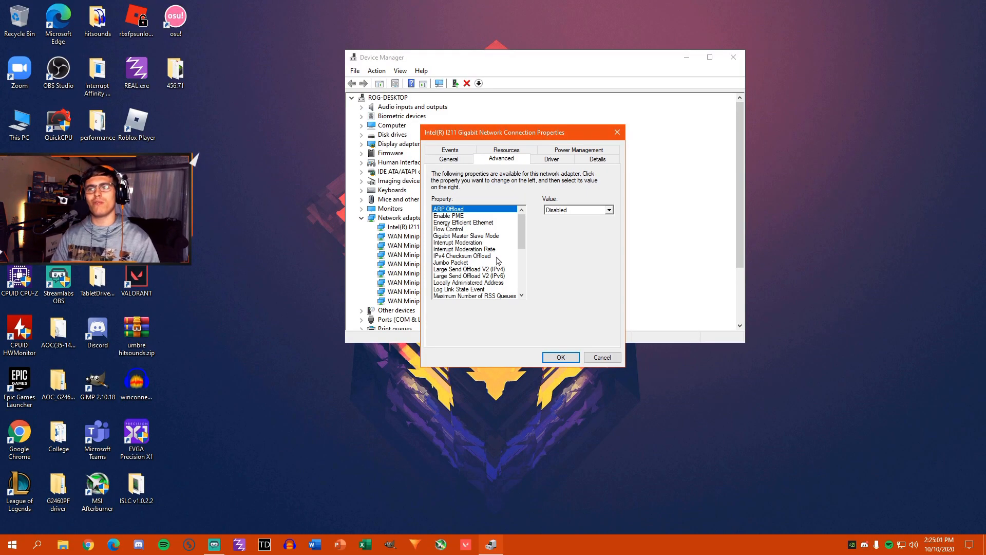
{"action": "right_click", "coordinate": [571, 544]}
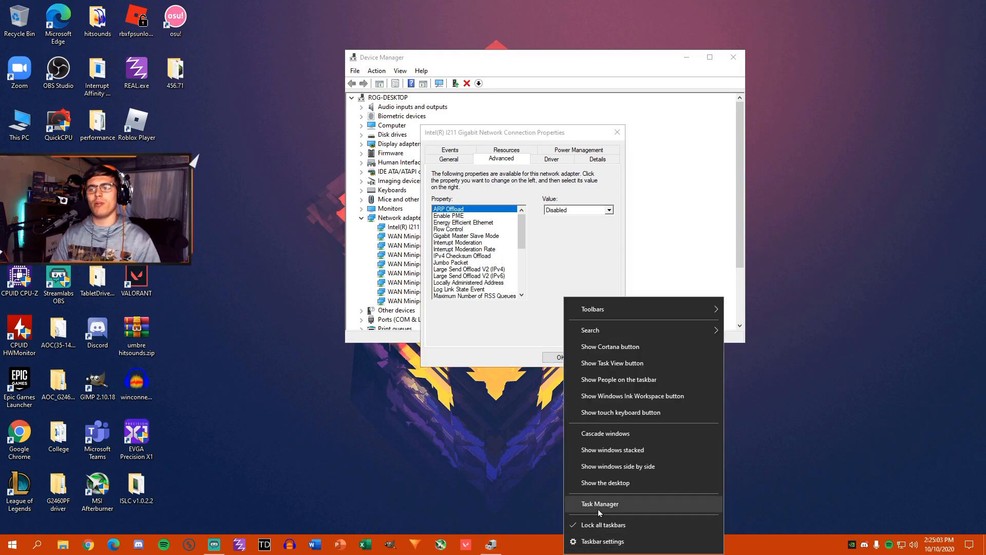
{"action": "left_click", "coordinate": [627, 507]}
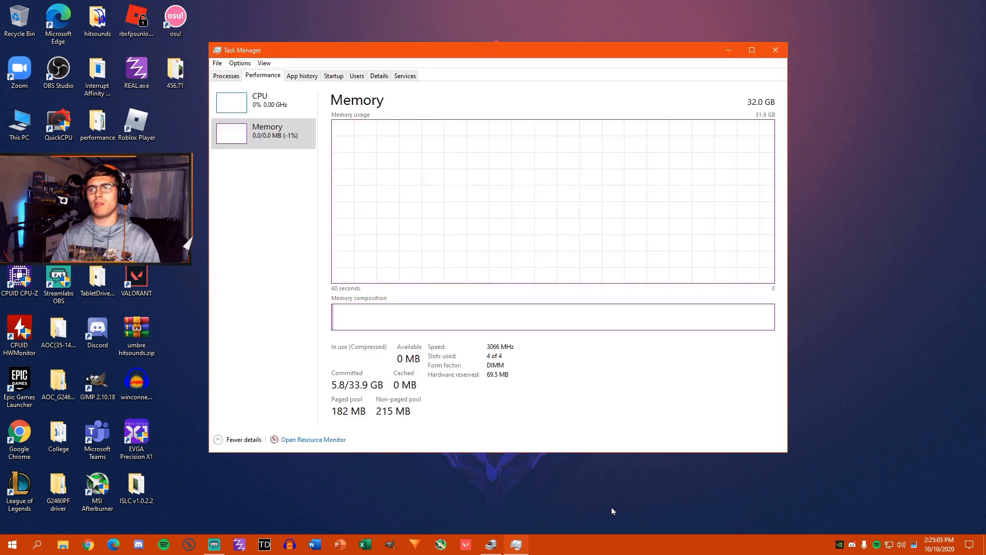
{"action": "left_click", "coordinate": [262, 100]}
{"action": "right_click", "coordinate": [484, 194]}
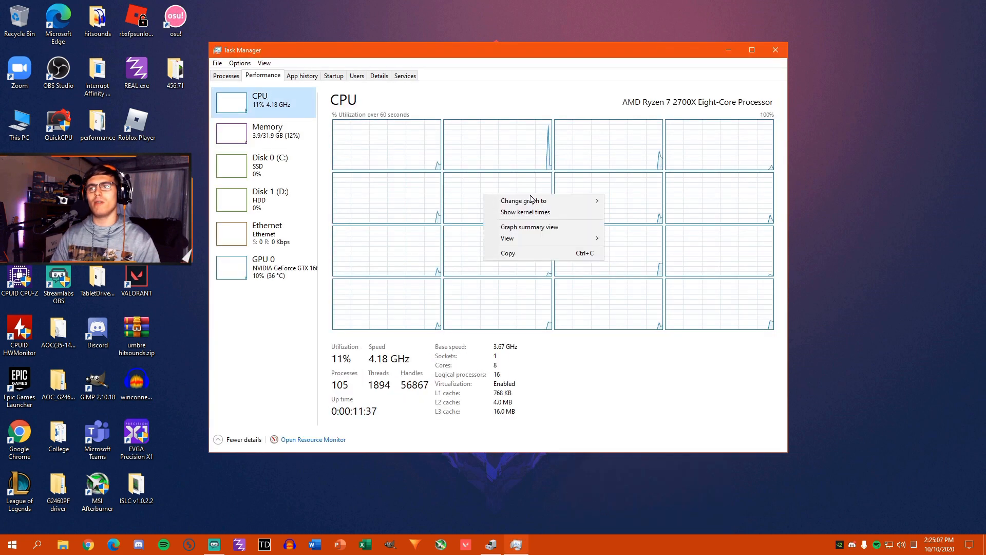
{"action": "left_click", "coordinate": [539, 198]}
{"action": "right_click", "coordinate": [490, 193]}
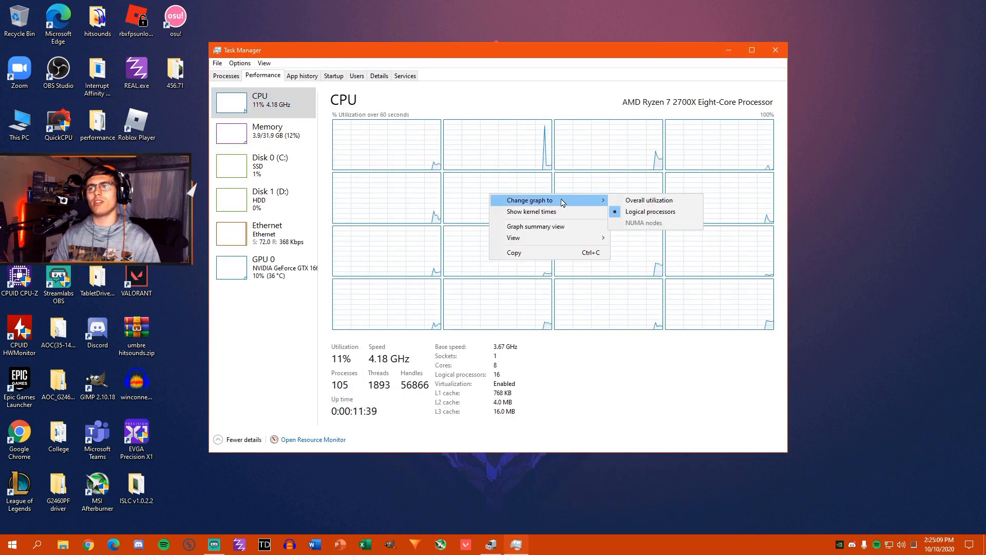
{"action": "left_click", "coordinate": [650, 212]}
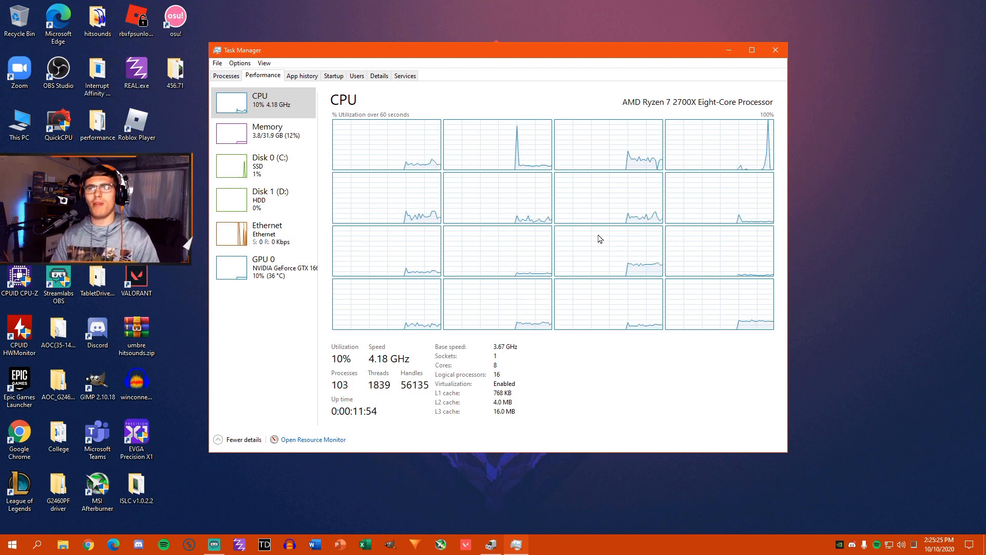
{"action": "left_click", "coordinate": [775, 50]}
{"action": "mouse_move", "coordinate": [555, 137]}
{"action": "left_mouse_down"}
{"action": "mouse_move", "coordinate": [545, 137]}
{"action": "mouse_move", "coordinate": [634, 116]}
{"action": "mouse_move", "coordinate": [579, 137]}
{"action": "mouse_move", "coordinate": [480, 140]}
{"action": "mouse_move", "coordinate": [482, 113]}
{"action": "left_mouse_up"}
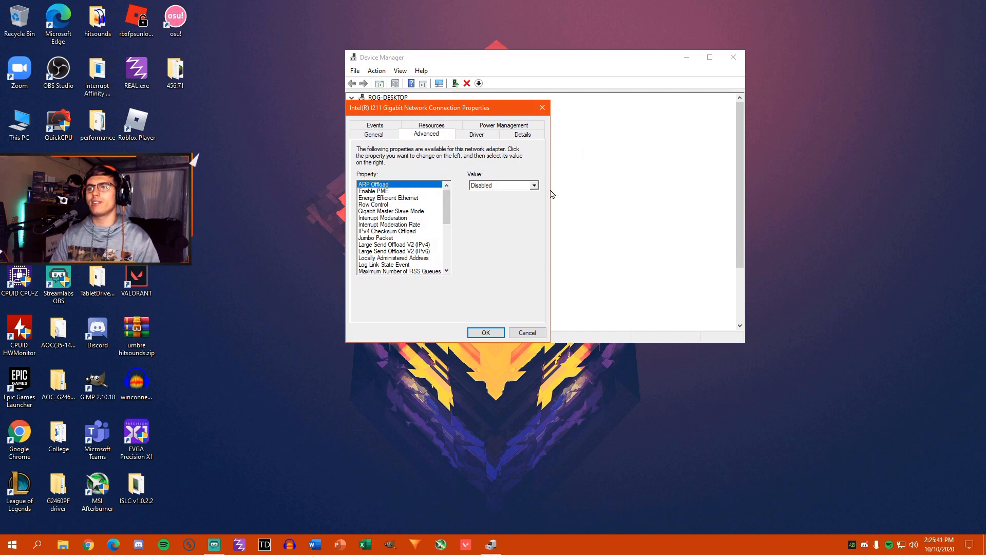
{"action": "left_click", "coordinate": [391, 191]}
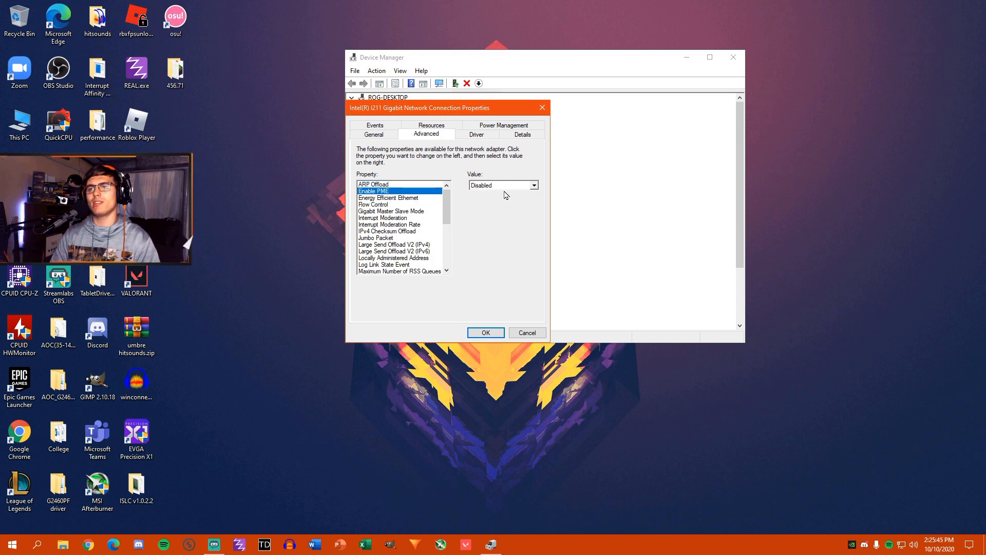
{"action": "left_click", "coordinate": [414, 200]}
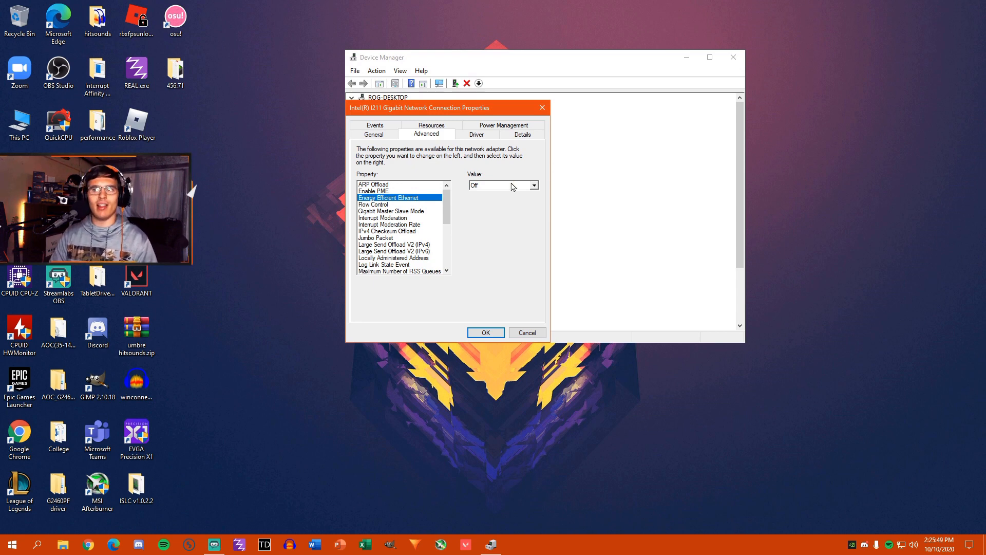
{"action": "left_click", "coordinate": [385, 205]}
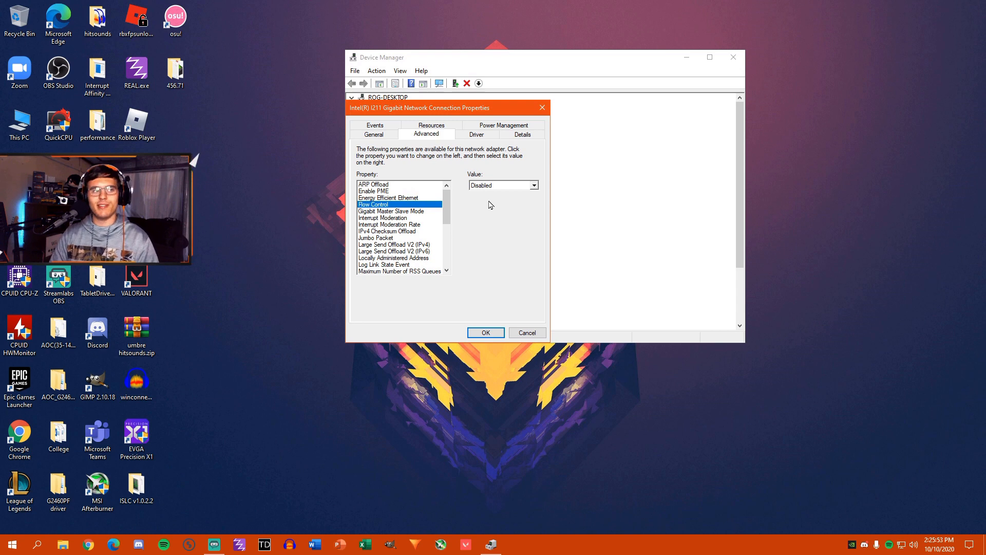
{"action": "left_click", "coordinate": [393, 212]}
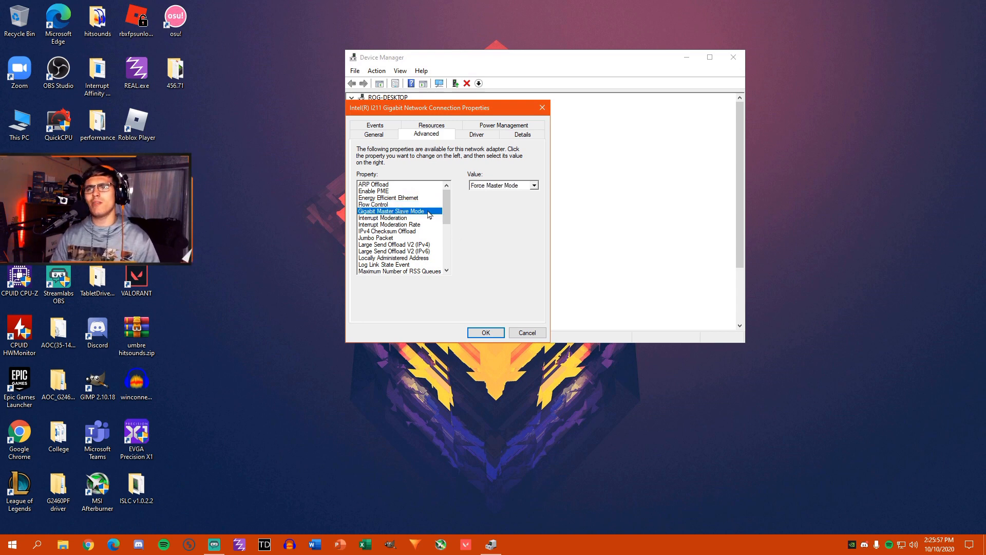
{"action": "left_click", "coordinate": [534, 186]}
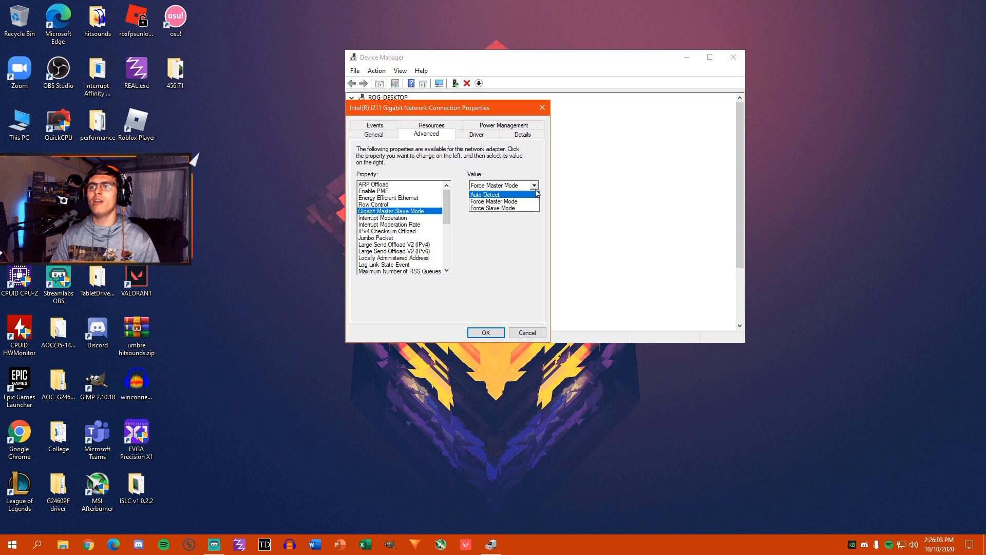
{"action": "left_click", "coordinate": [493, 203]}
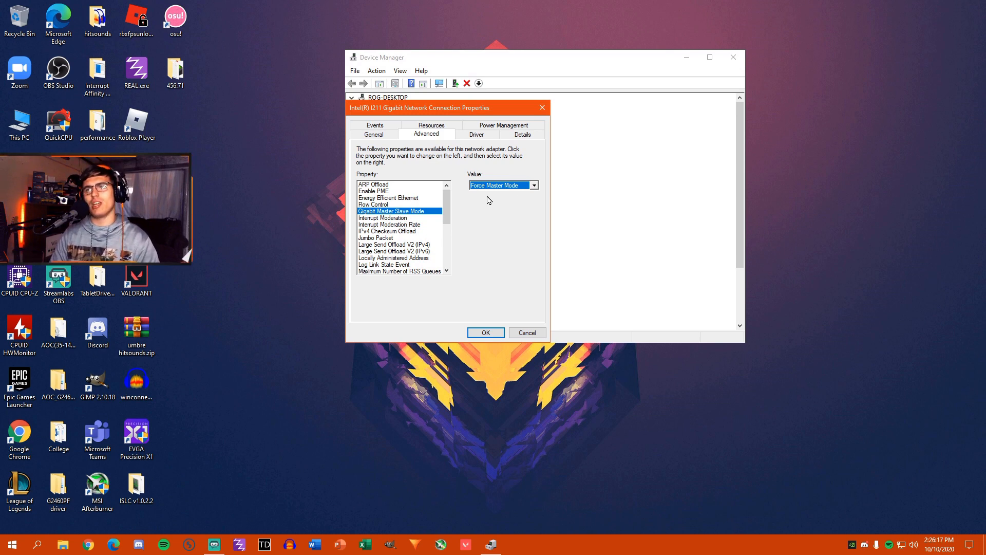
- Keep the adapter's Interrupt Moderation setting Disabled
{"action": "left_click", "coordinate": [409, 219]}
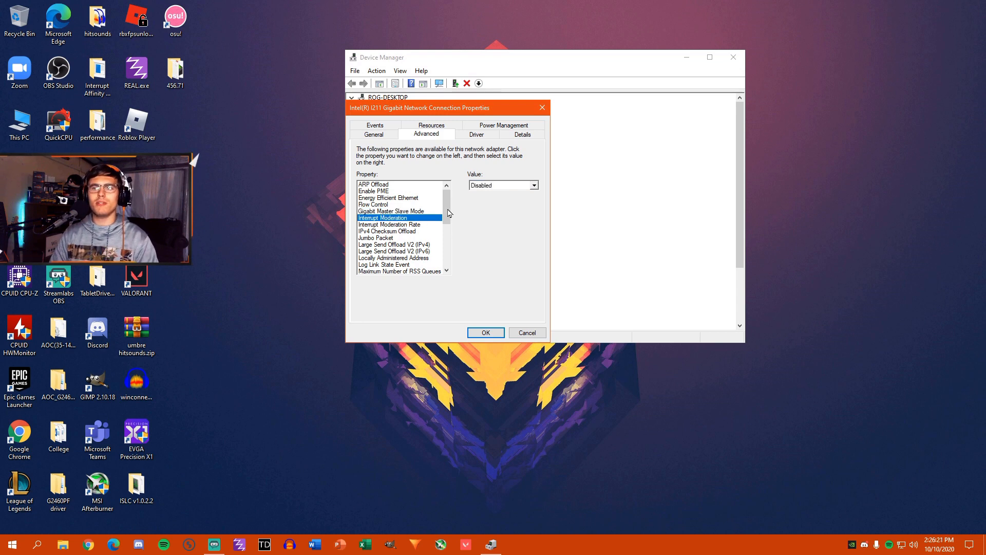
{"action": "left_click", "coordinate": [532, 187]}
{"action": "left_click", "coordinate": [536, 185]}
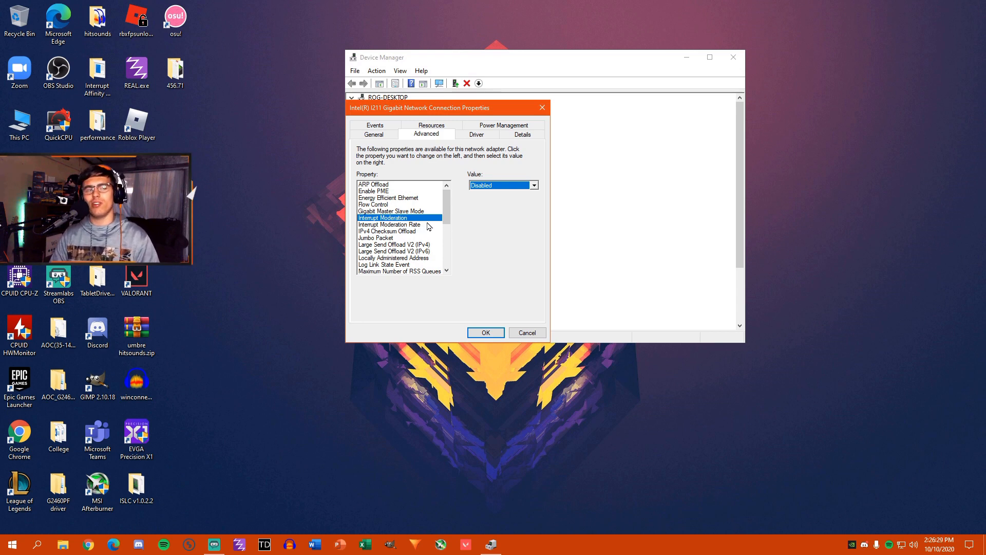
- Set Interrupt Moderation Rate to Off, rechecking the value choices
{"action": "left_click", "coordinate": [416, 226]}
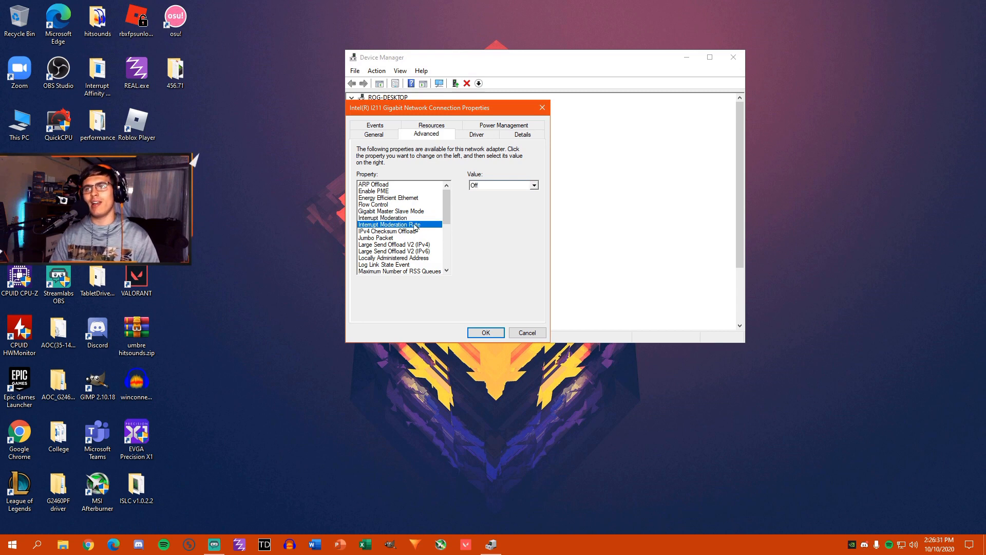
{"action": "left_click", "coordinate": [534, 187]}
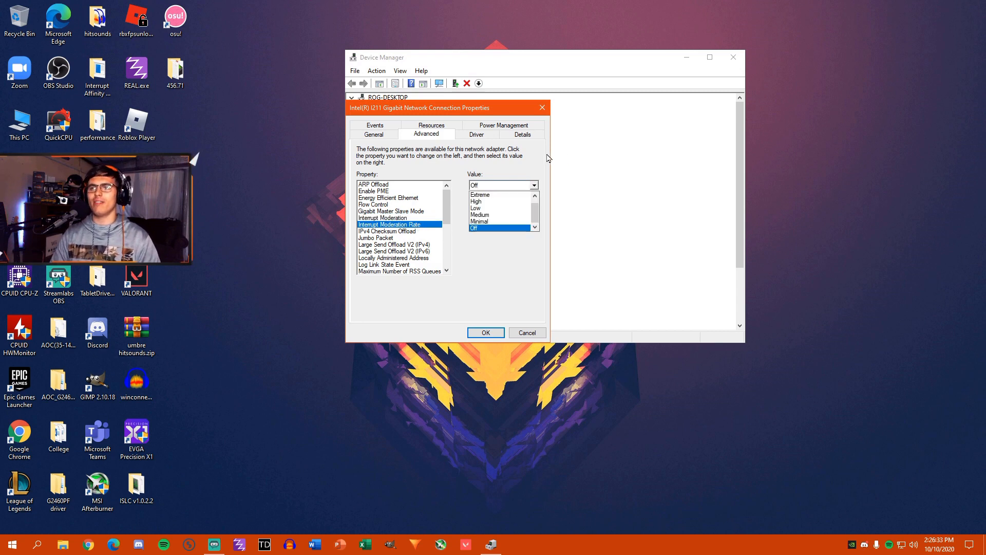
{"action": "left_click", "coordinate": [548, 158]}
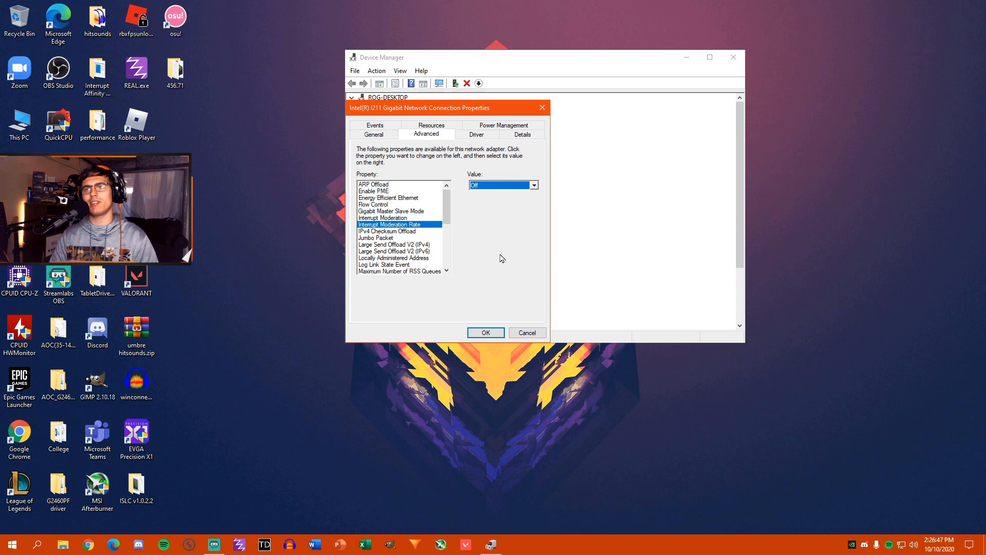
{"action": "left_click", "coordinate": [533, 187]}
{"action": "left_click", "coordinate": [501, 229]}
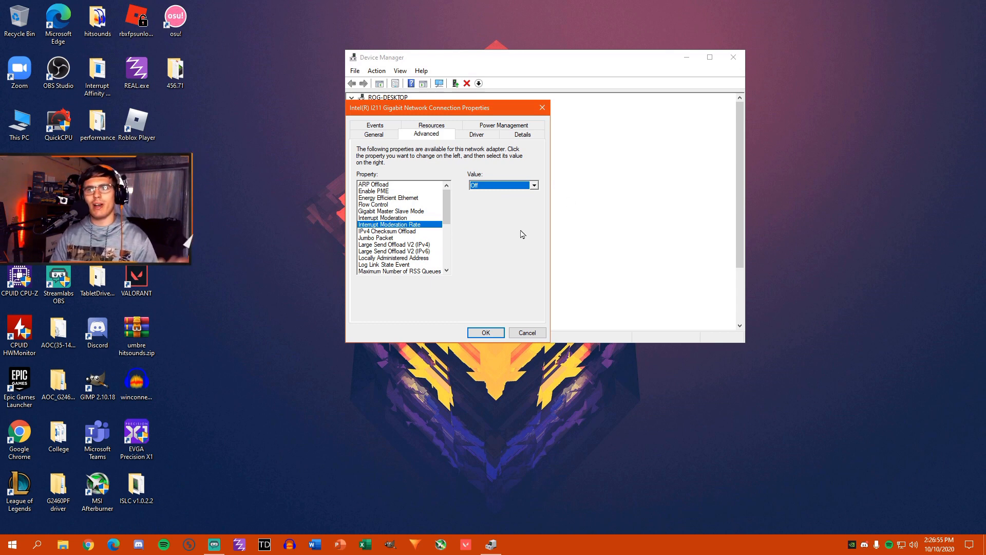
{"action": "left_click", "coordinate": [533, 185]}
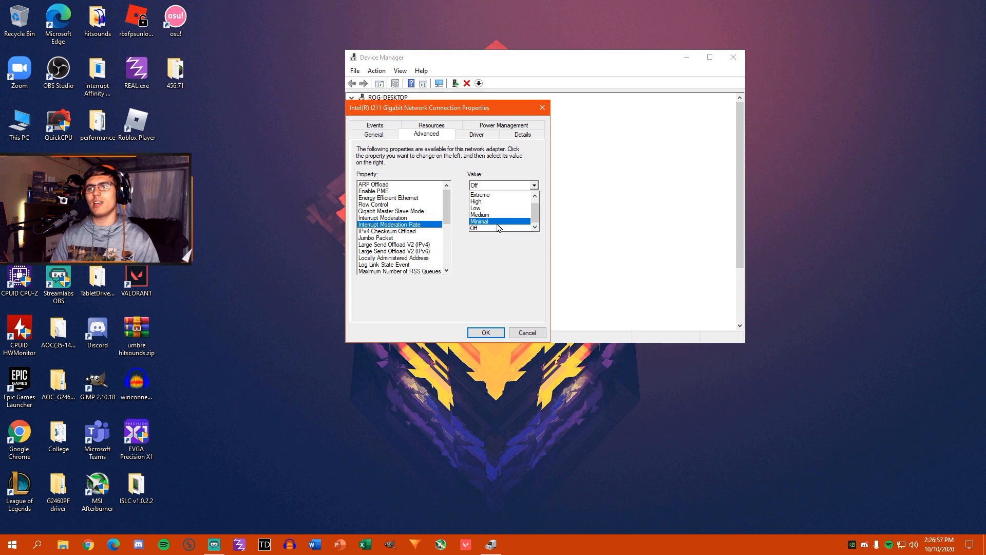
{"action": "left_click", "coordinate": [535, 187]}
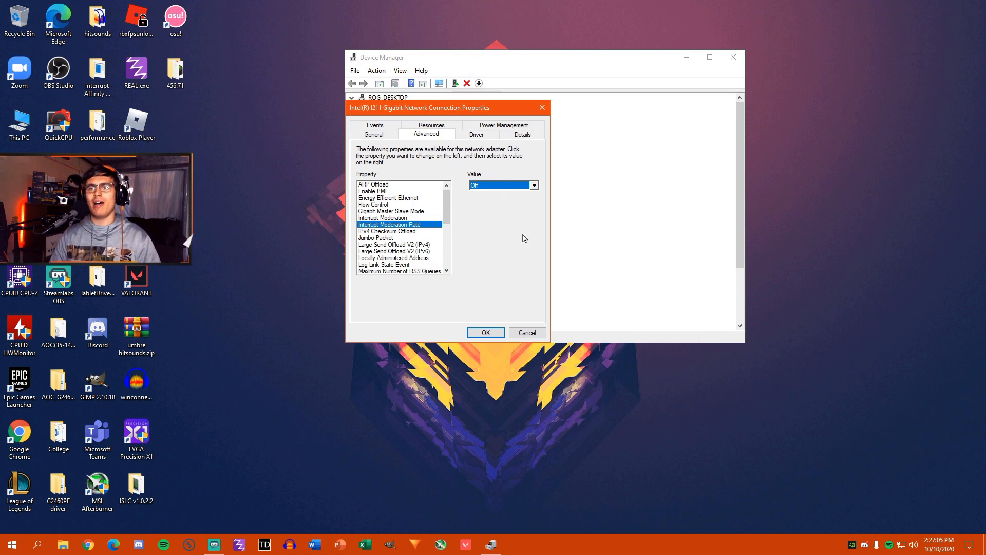
- Compare Interrupt Moderation and Interrupt Moderation Rate to confirm both stay off
{"action": "left_click", "coordinate": [410, 219]}
{"action": "left_click", "coordinate": [412, 225]}
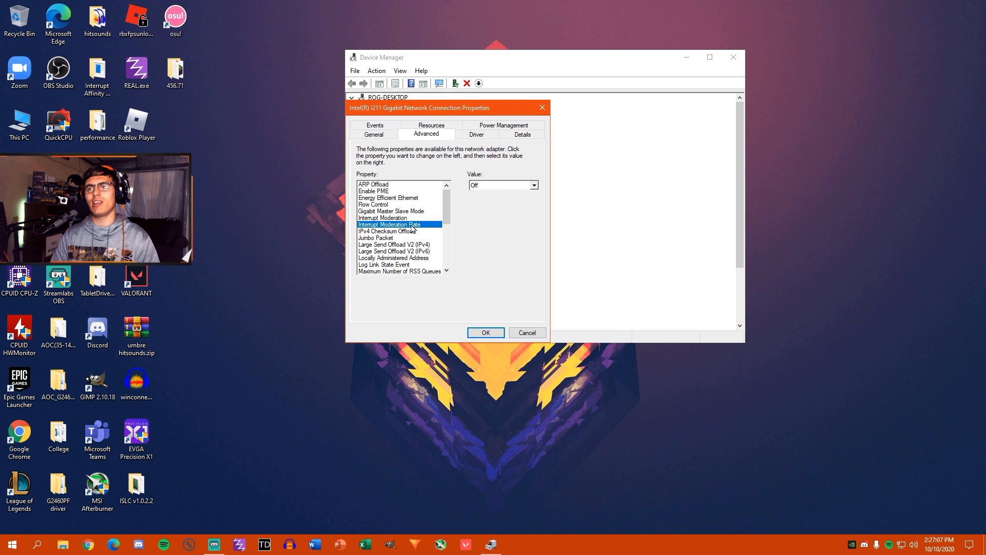
{"action": "left_click", "coordinate": [411, 218]}
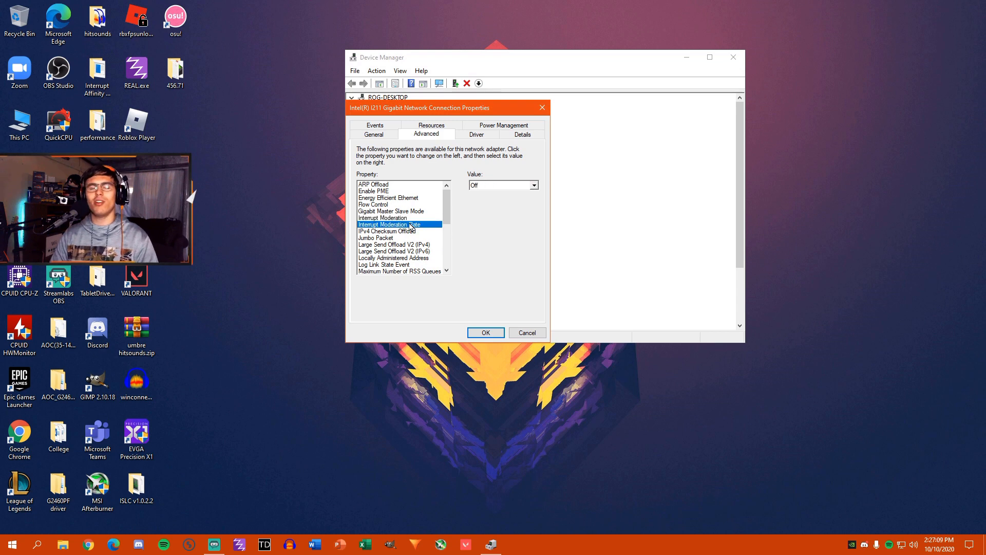
{"action": "left_click", "coordinate": [420, 219]}
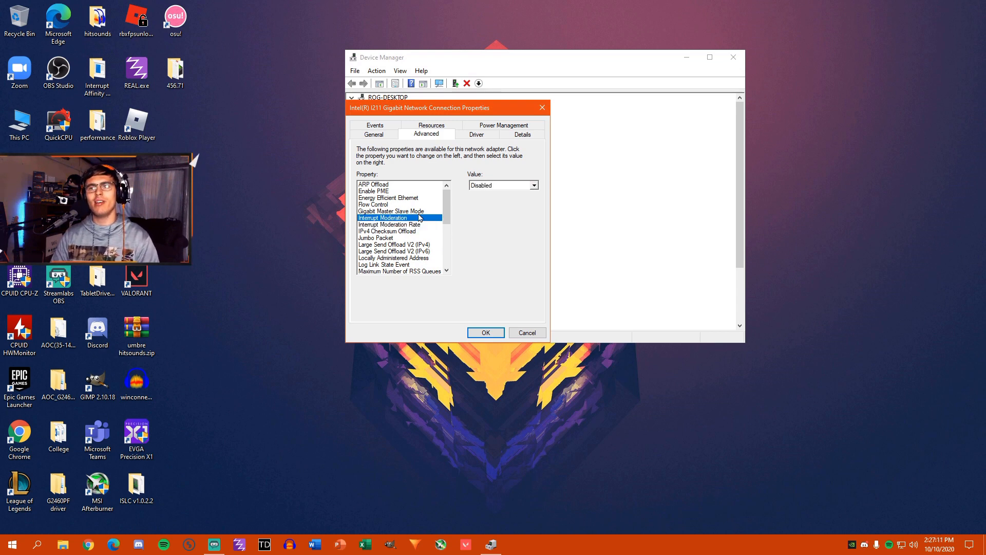
{"action": "left_click", "coordinate": [421, 226]}
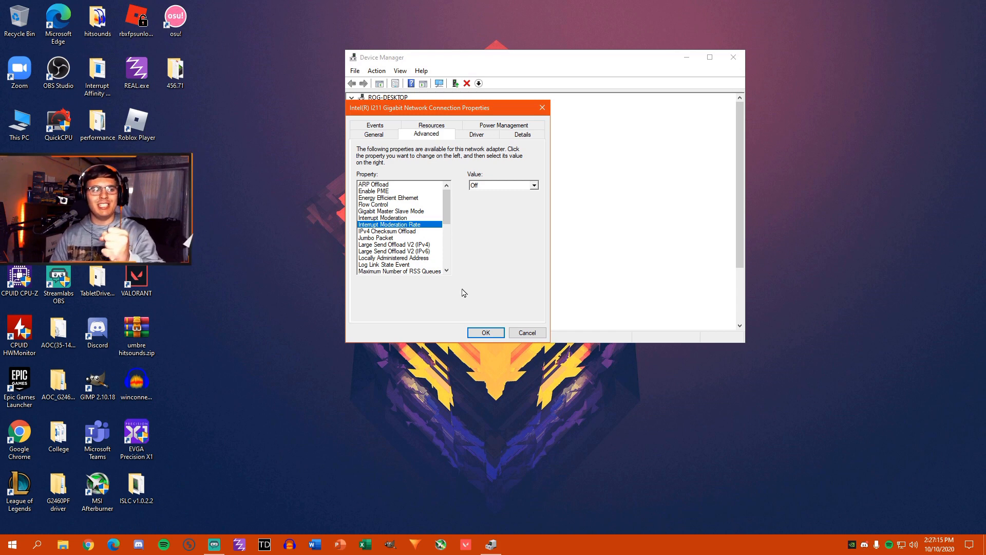
{"action": "left_click", "coordinate": [420, 219]}
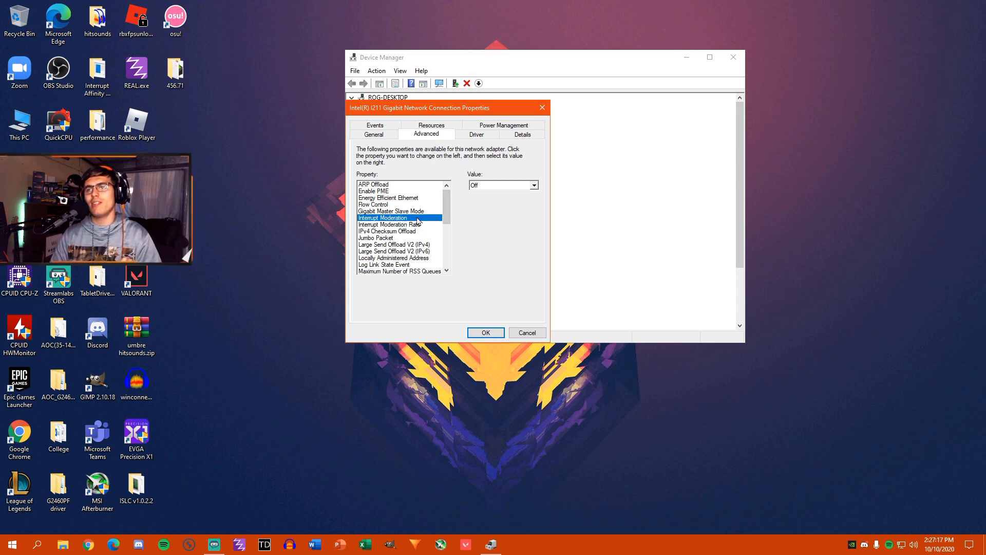
{"action": "left_click", "coordinate": [423, 226]}
{"action": "left_click", "coordinate": [423, 226]}
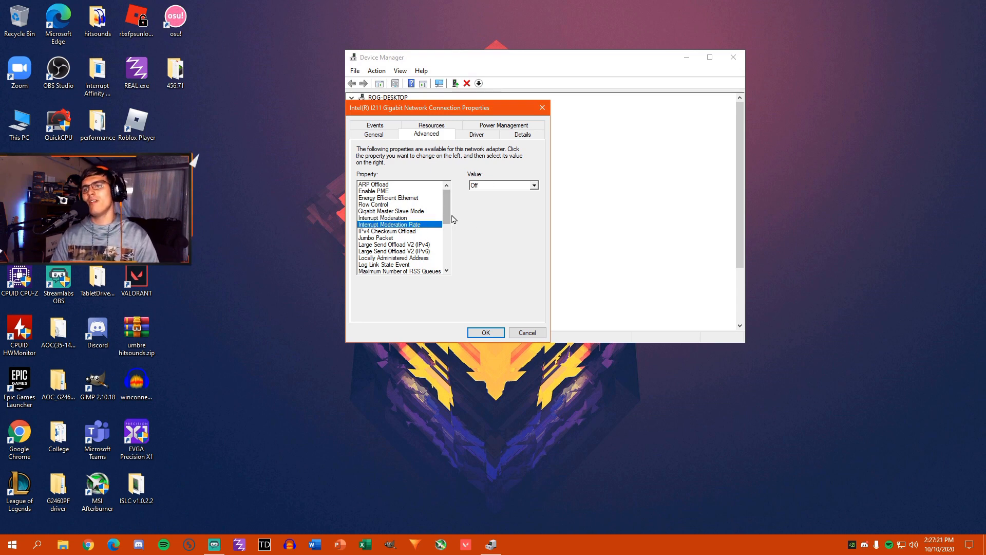
{"action": "left_click_drag", "start_coordinate": [447, 212], "coordinate": [446, 231]}
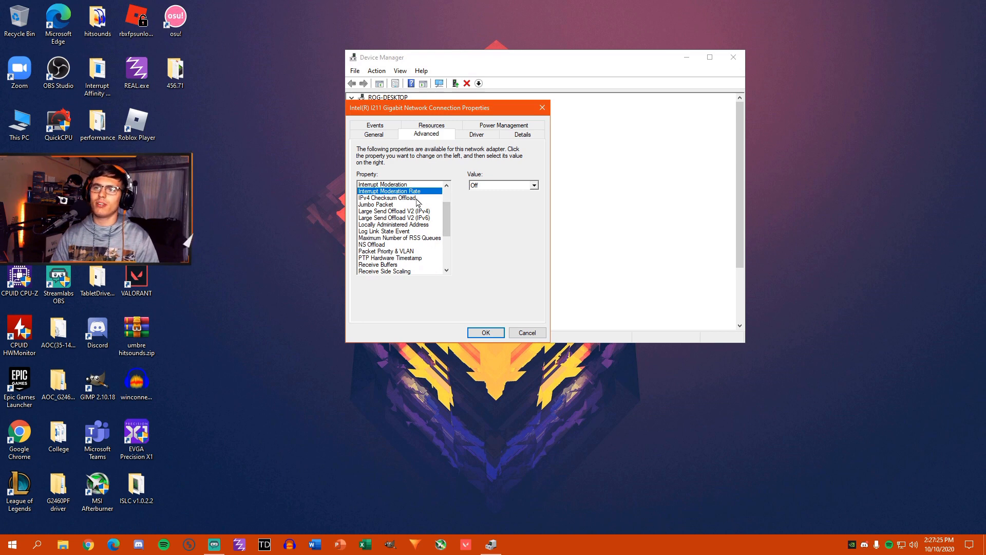
- Leave IPv4 Checksum Offload at Disabled after reviewing its value choices
{"action": "left_click", "coordinate": [385, 198]}
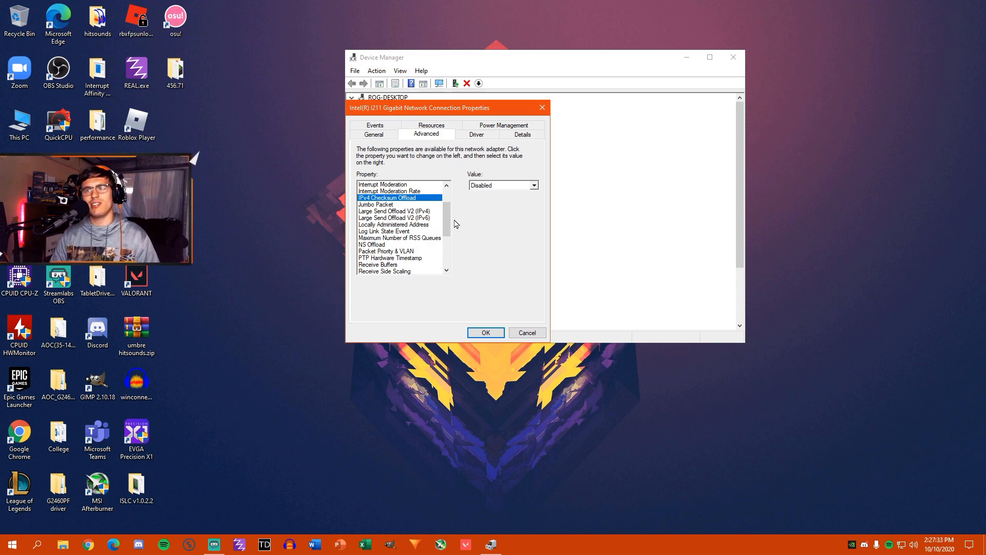
{"action": "left_click", "coordinate": [533, 186]}
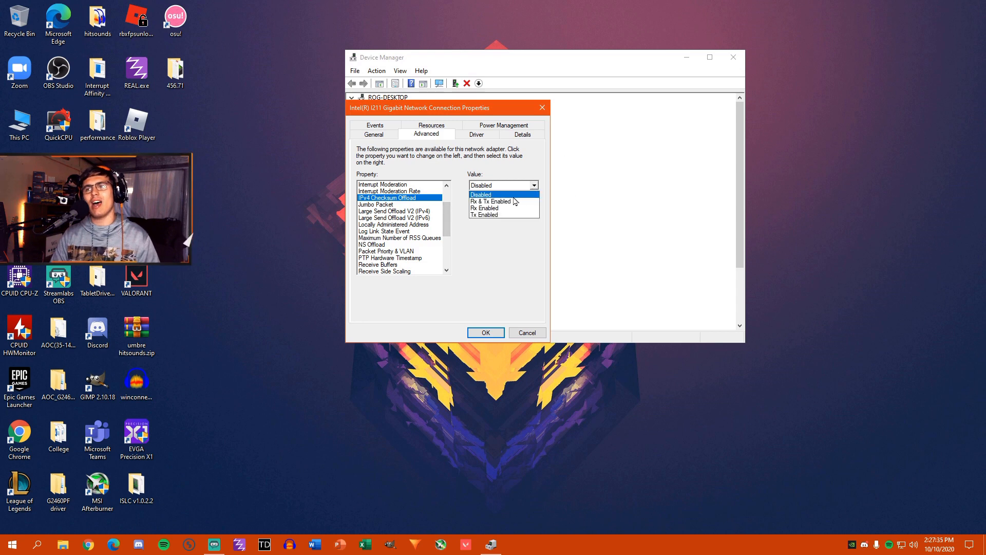
{"action": "left_click", "coordinate": [470, 255]}
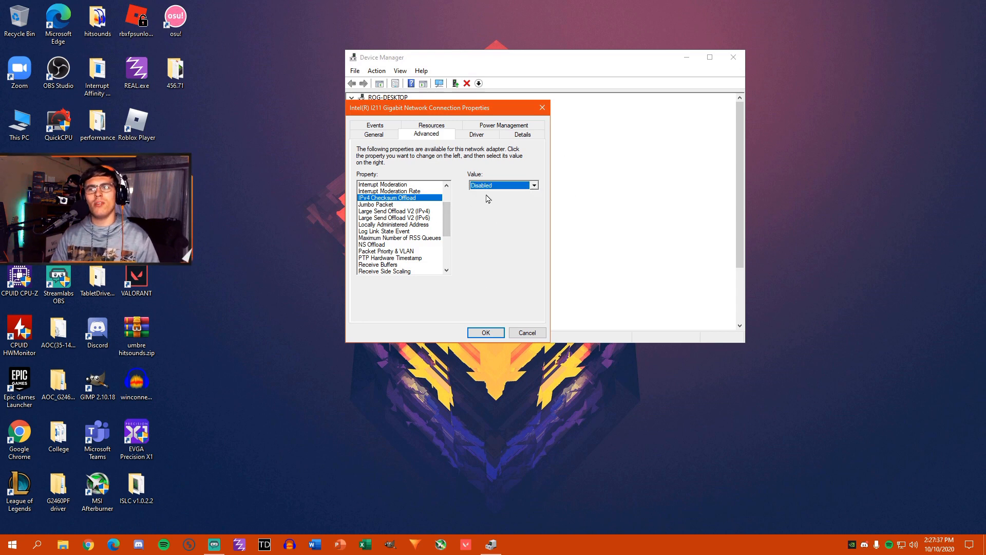
{"action": "left_click", "coordinate": [534, 186]}
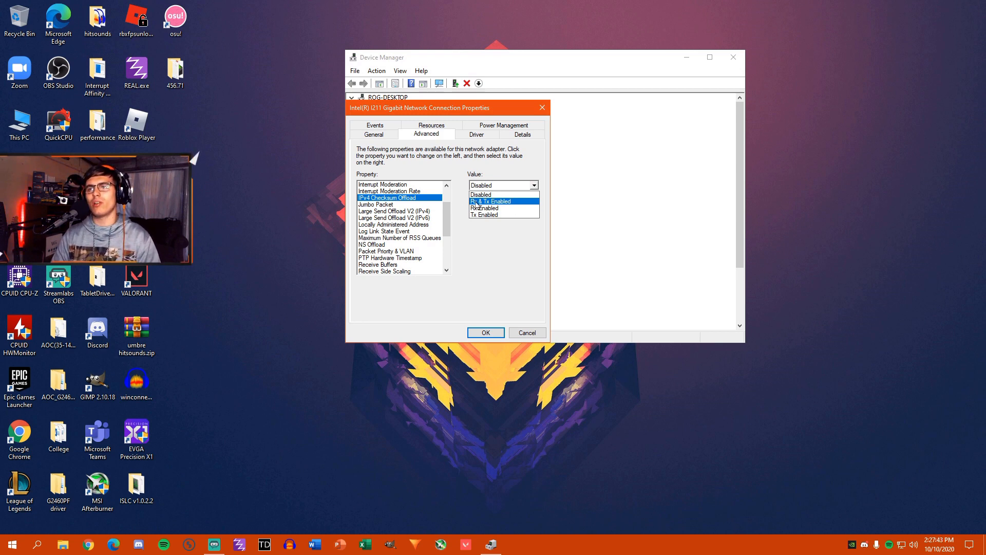
{"action": "left_click", "coordinate": [481, 194]}
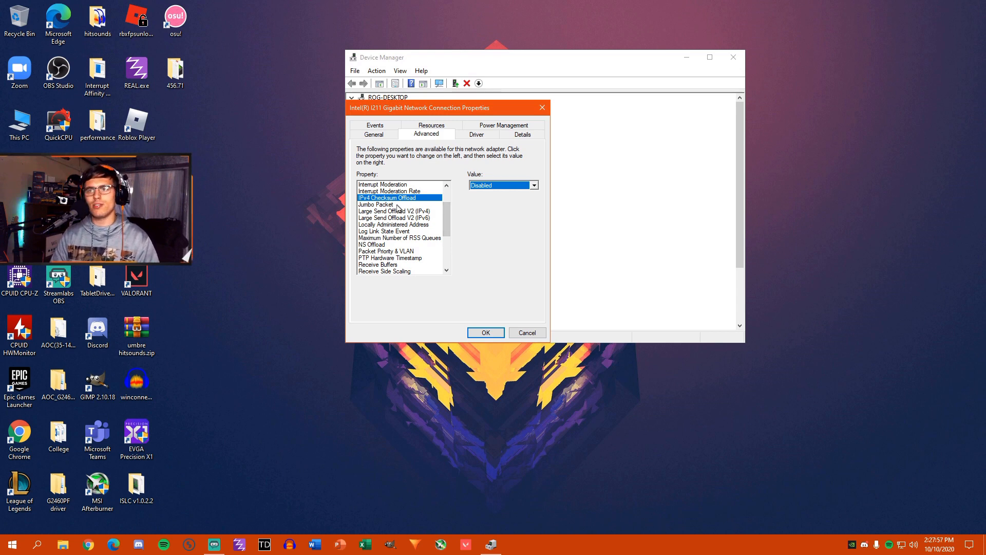
- Keep Jumbo Packet set to Disabled
{"action": "left_click", "coordinate": [376, 205]}
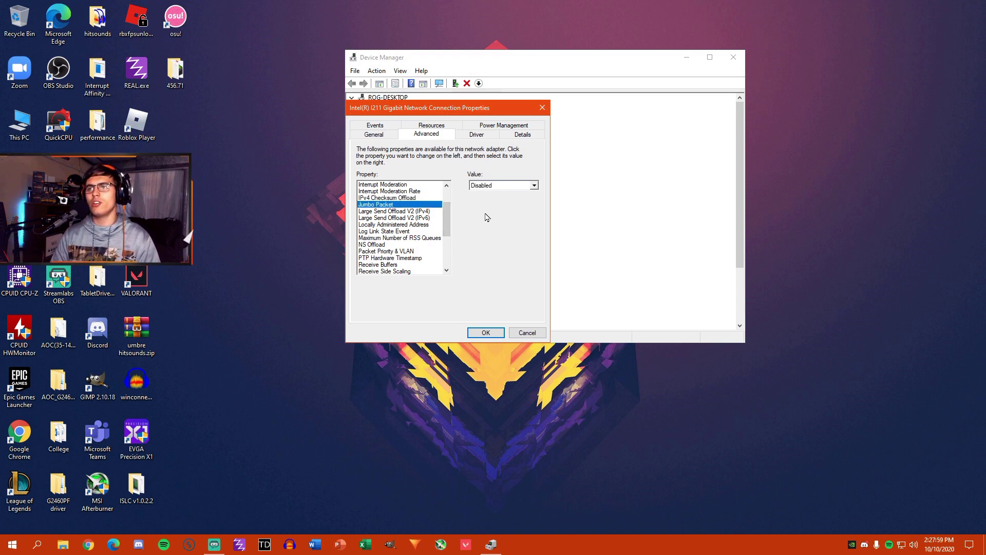
{"action": "left_click", "coordinate": [534, 186]}
{"action": "left_click", "coordinate": [501, 284]}
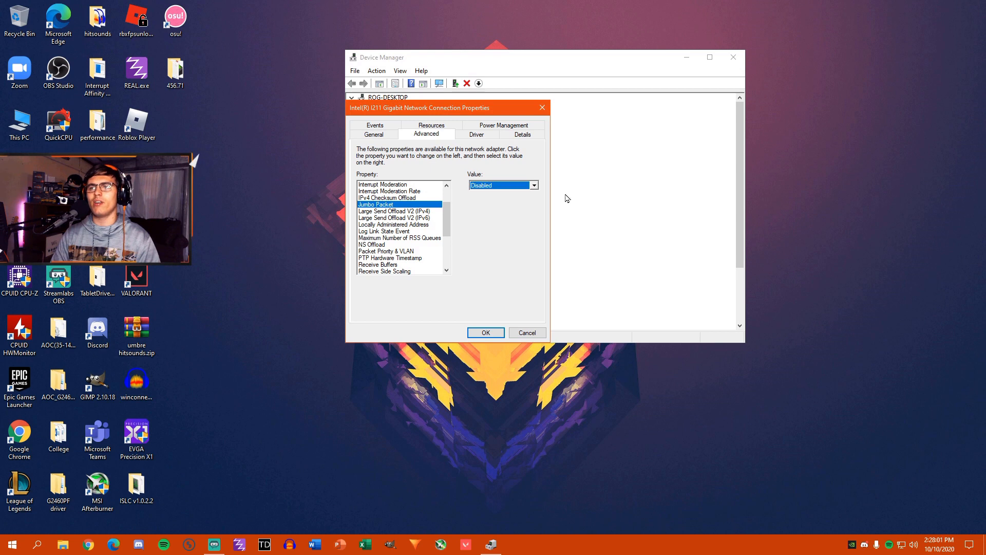
- Keep Large Send Offload V2 (IPv4) and (IPv6) Disabled and view Locally Administered Address
{"action": "left_click", "coordinate": [412, 211]}
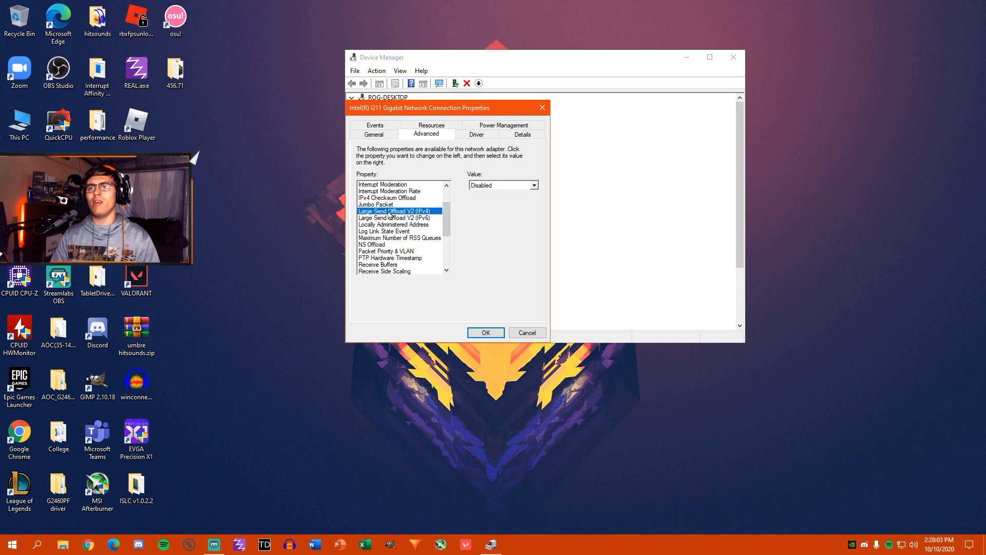
{"action": "left_click", "coordinate": [409, 218]}
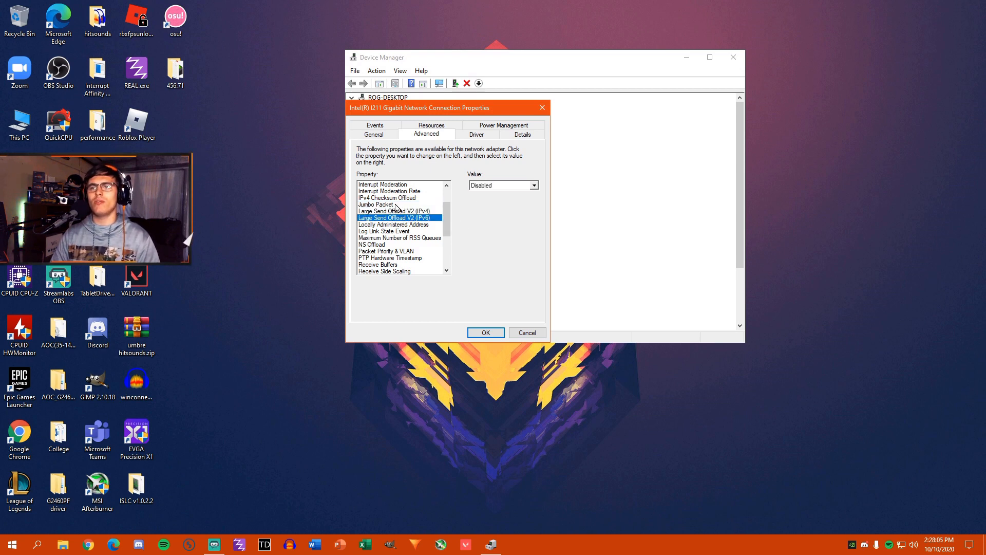
{"action": "left_click", "coordinate": [533, 186]}
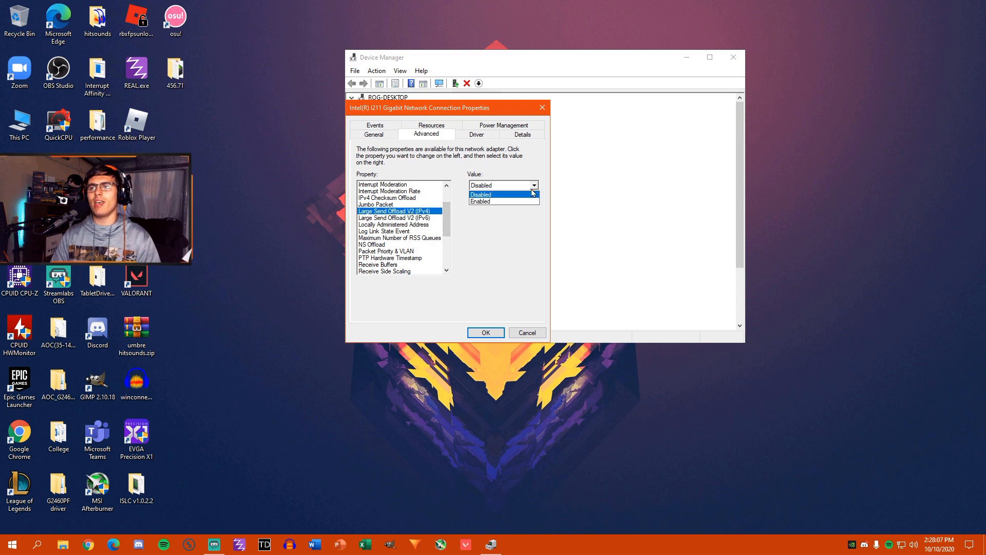
{"action": "left_click", "coordinate": [501, 194]}
{"action": "left_click", "coordinate": [401, 218]}
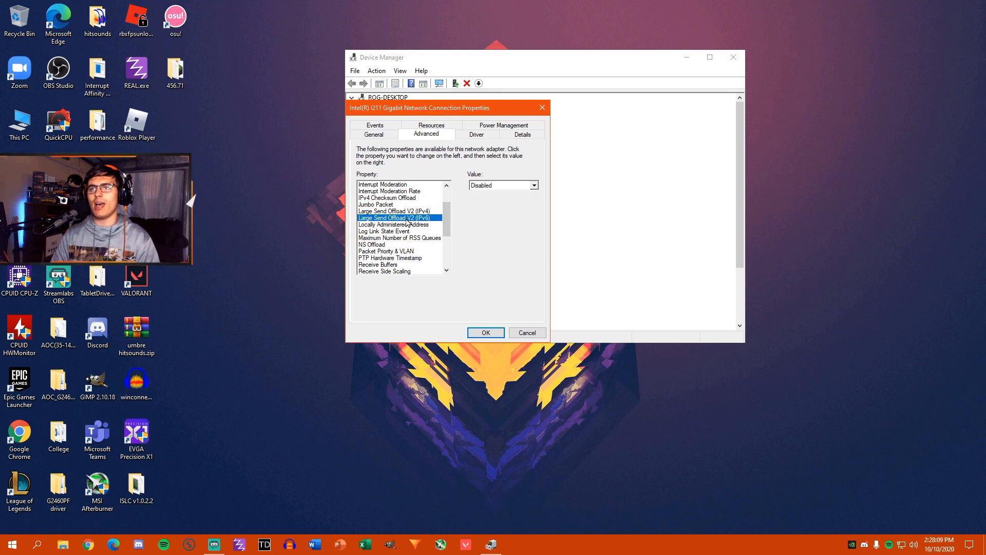
{"action": "left_click", "coordinate": [533, 187]}
{"action": "left_click", "coordinate": [409, 218]}
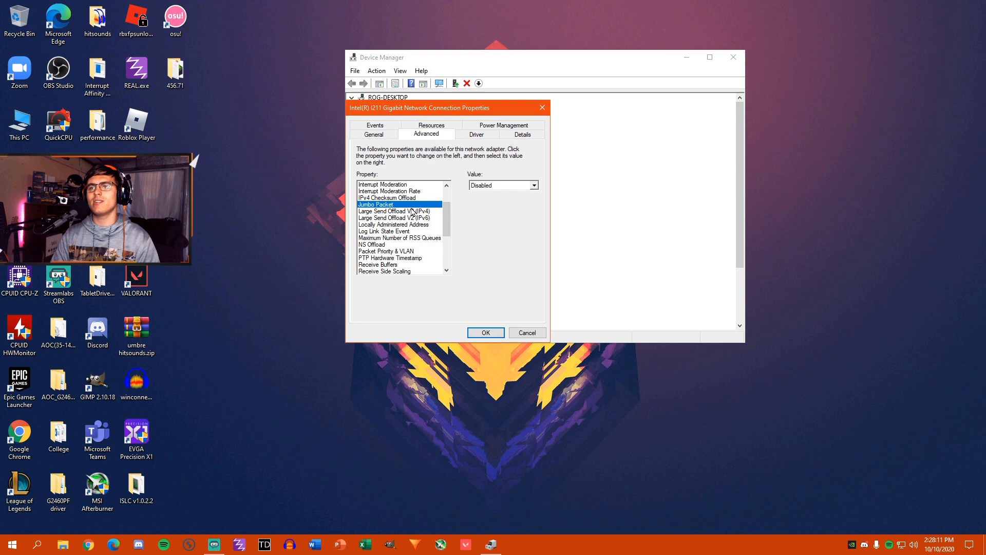
{"action": "left_click", "coordinate": [393, 224]}
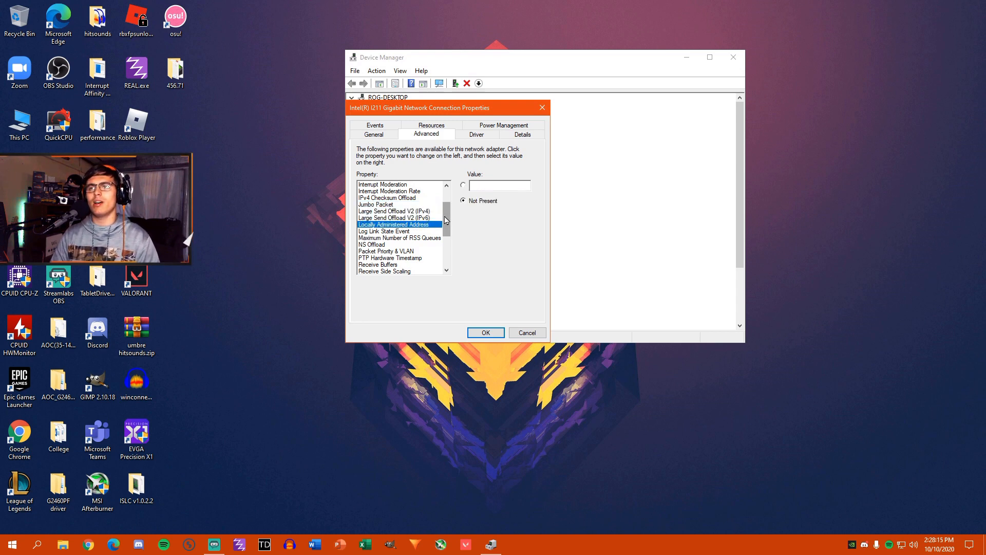
{"action": "scroll", "coordinate": [400, 231], "scroll_direction": "down", "scroll_amount": 3}
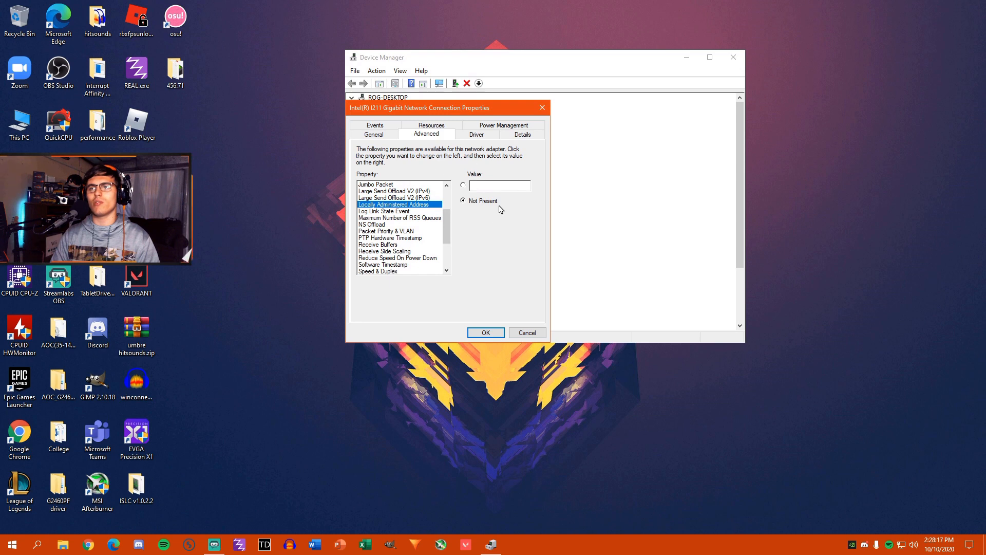
- Keep Log Link State Event set to Disabled
{"action": "left_click", "coordinate": [423, 212]}
{"action": "left_click", "coordinate": [533, 185]}
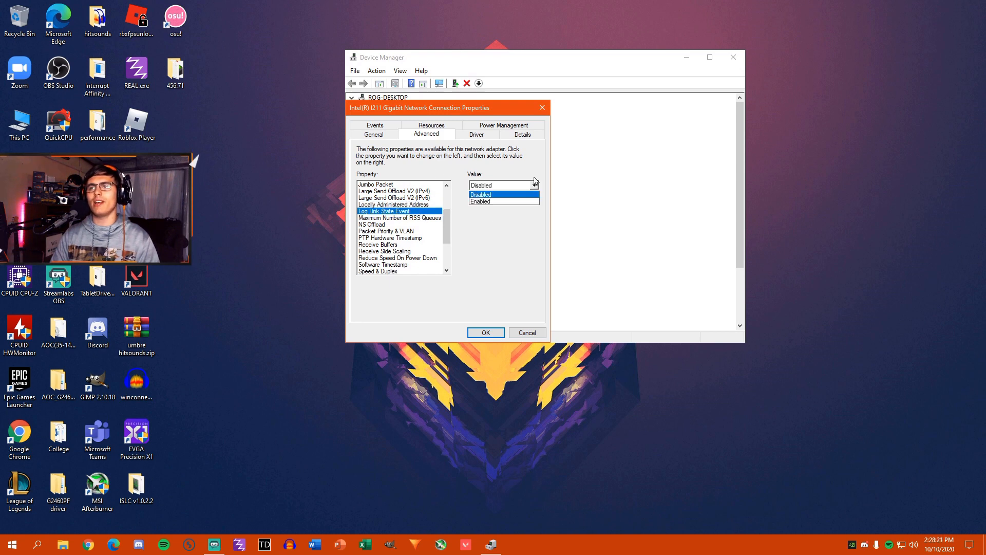
{"action": "left_click", "coordinate": [494, 195]}
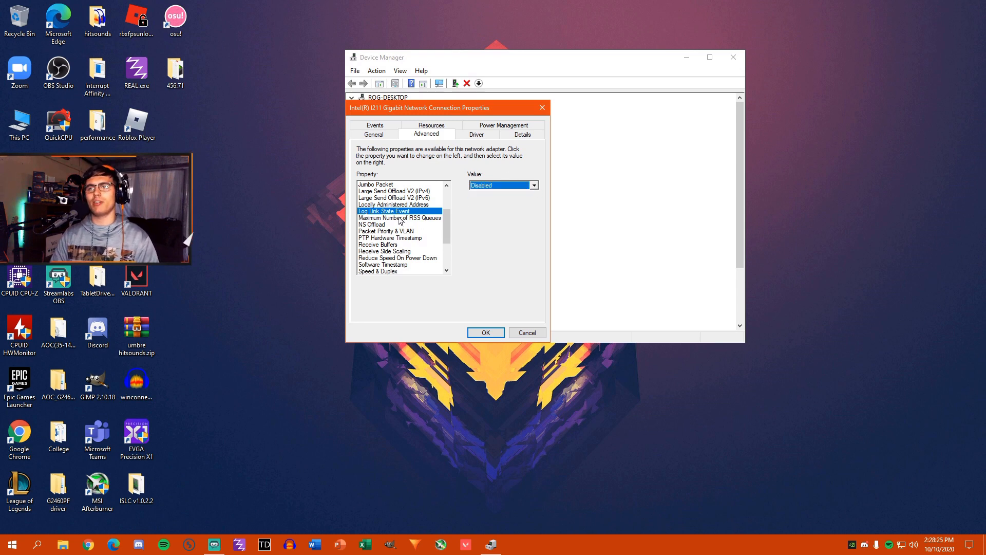
- Keep Maximum Number of RSS Queues at 1 Queue after reviewing the counts
{"action": "left_click", "coordinate": [382, 218]}
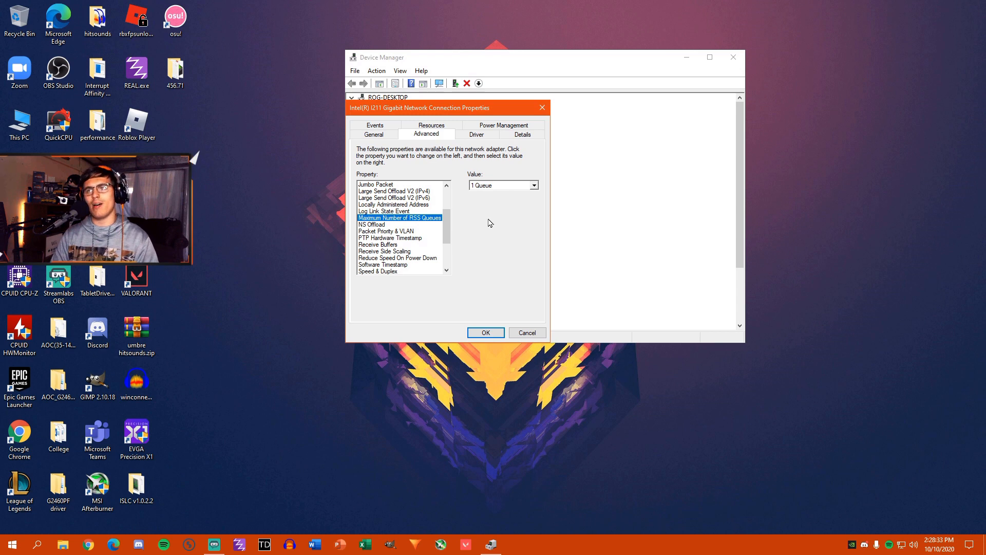
{"action": "left_click", "coordinate": [535, 186]}
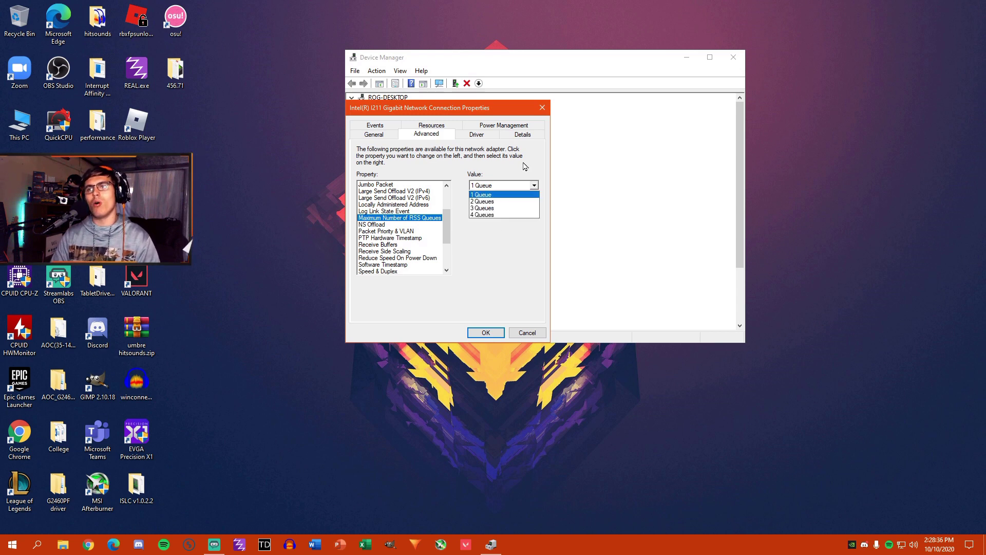
{"action": "left_click", "coordinate": [536, 187]}
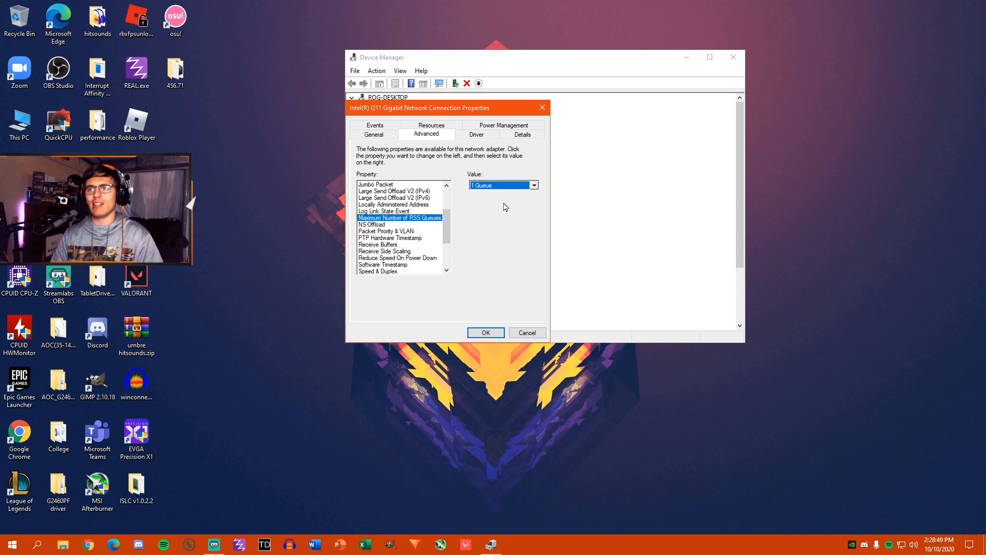
{"action": "left_click", "coordinate": [501, 185]}
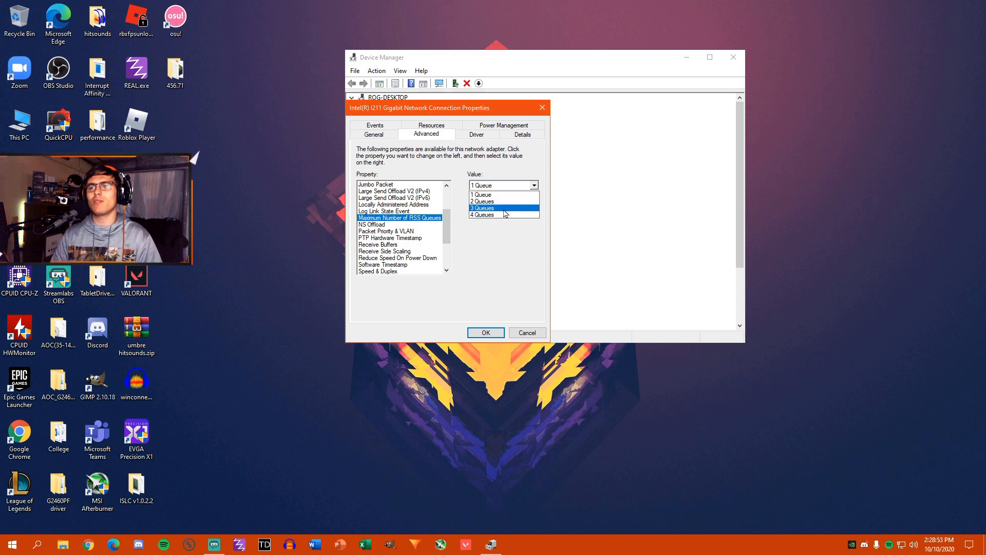
{"action": "left_click", "coordinate": [517, 265]}
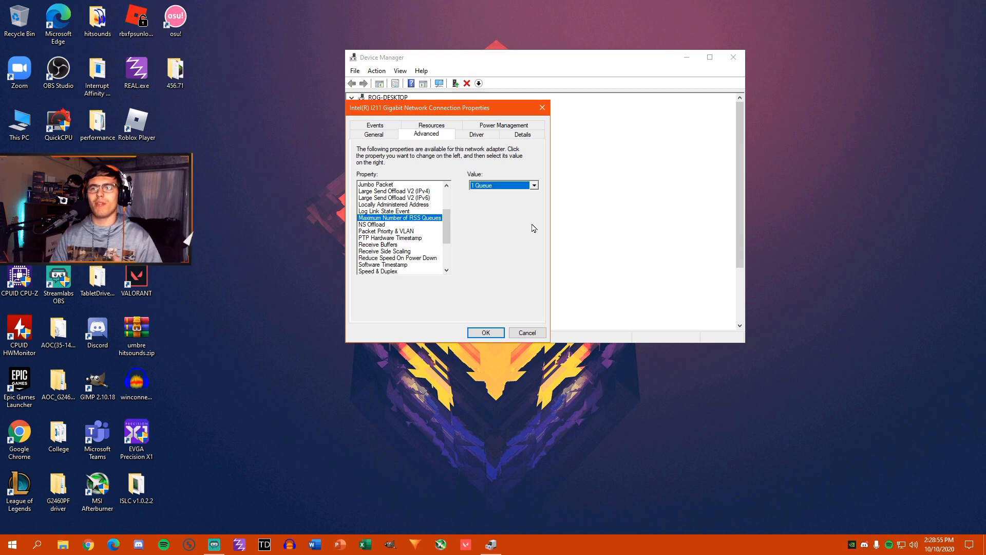
{"action": "left_click", "coordinate": [533, 186]}
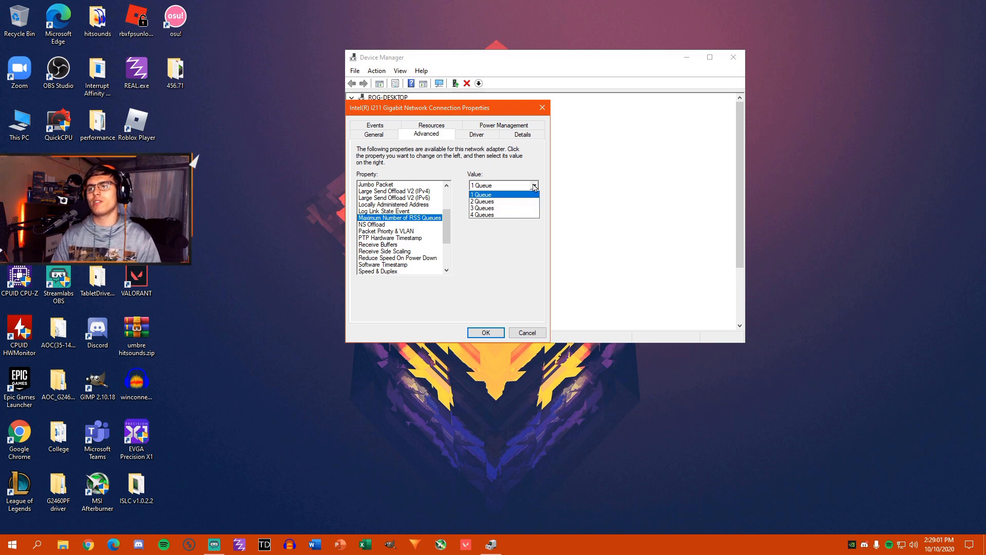
{"action": "left_click", "coordinate": [535, 187]}
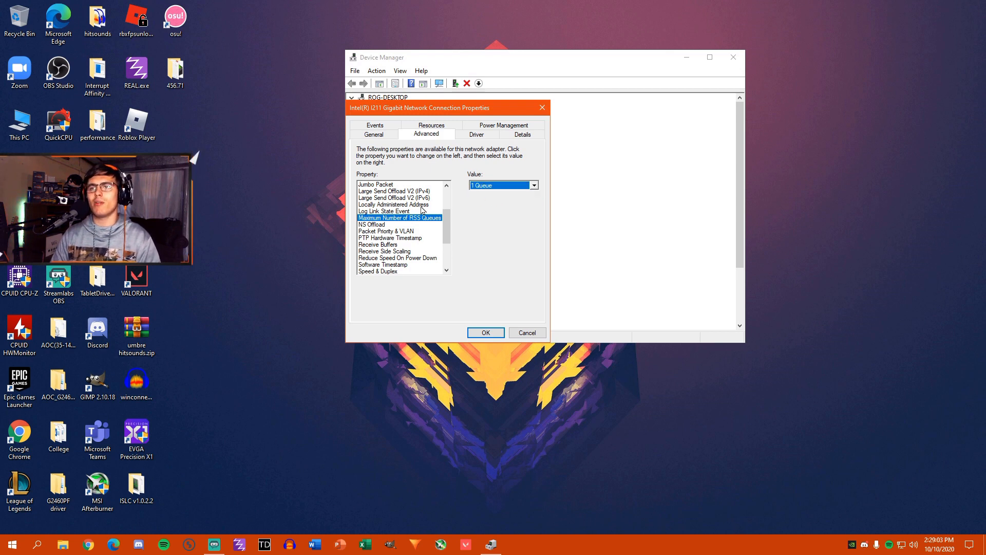
- Set NS Offload to Disabled
{"action": "left_click", "coordinate": [394, 225]}
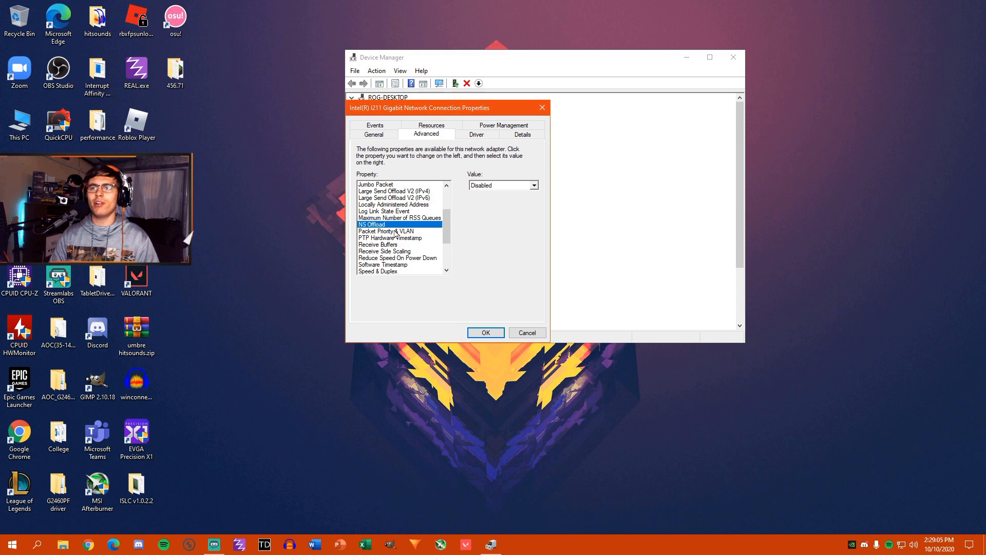
{"action": "left_click", "coordinate": [535, 186]}
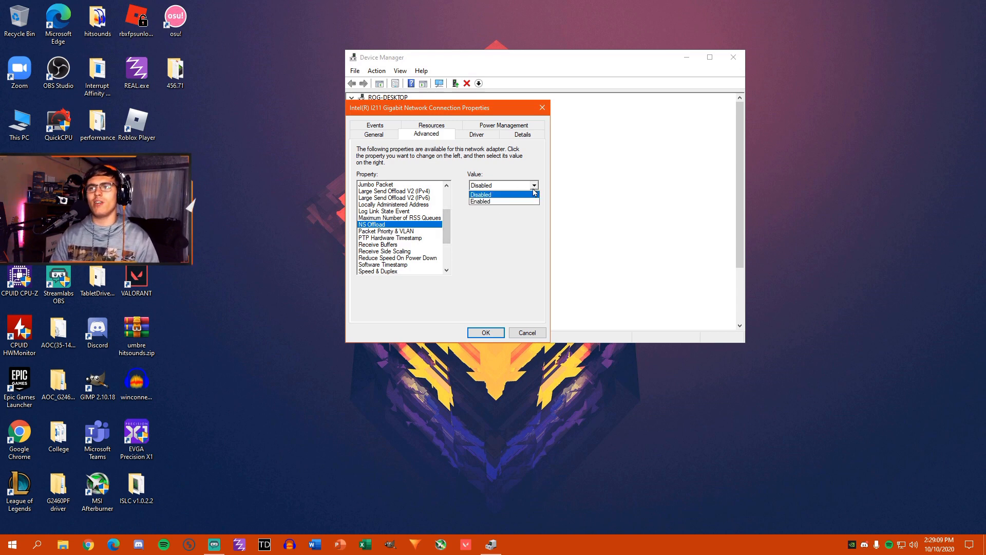
{"action": "left_click", "coordinate": [493, 194]}
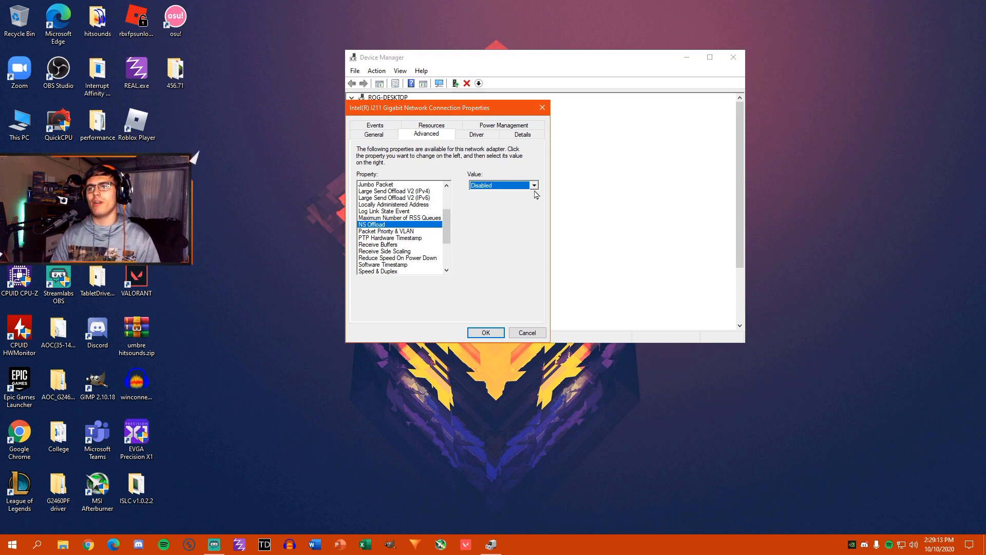
- Set Packet Priority & VLAN to Disabled, then check PTP Hardware Timestamp and Receive Buffers at 2048
{"action": "left_click", "coordinate": [408, 232]}
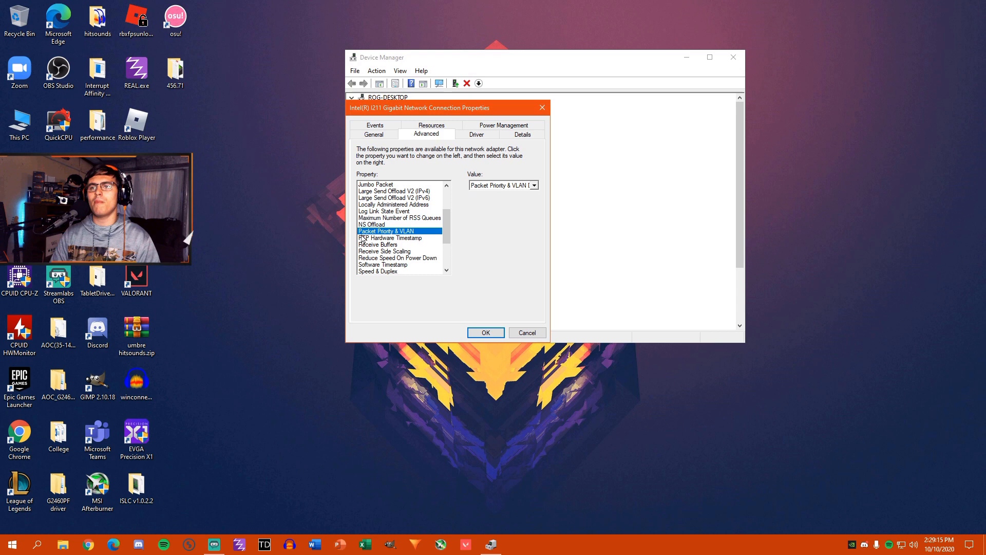
{"action": "left_click", "coordinate": [534, 186]}
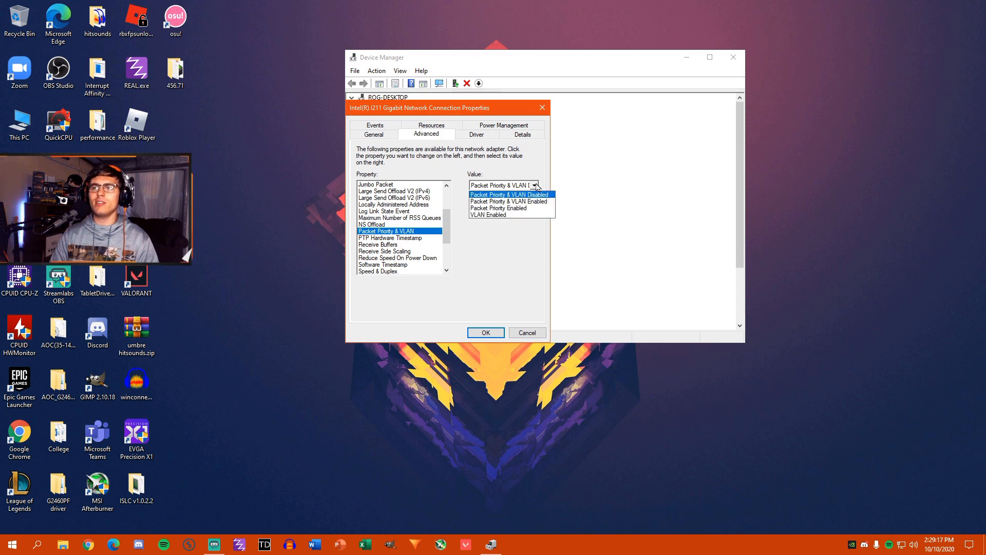
{"action": "left_click", "coordinate": [509, 194]}
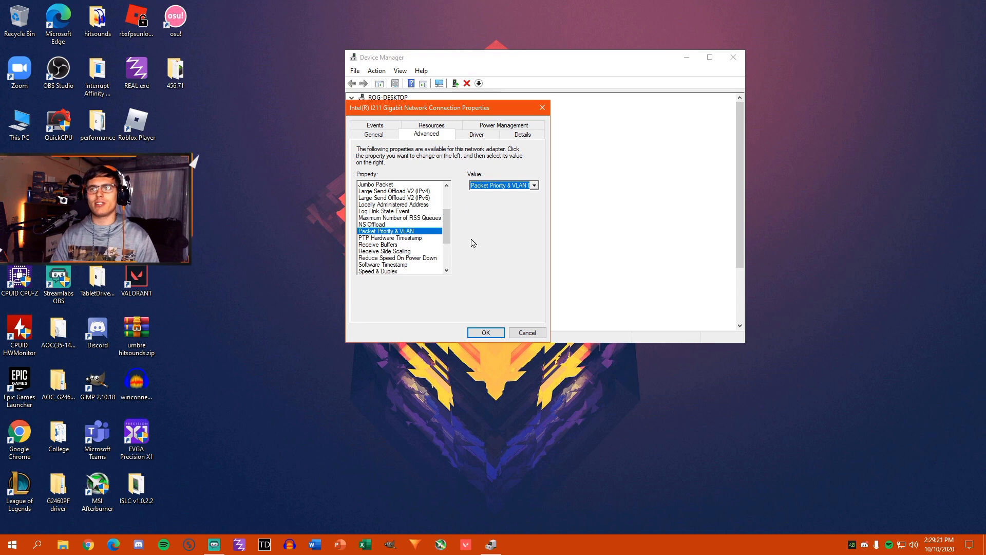
{"action": "left_click_drag", "start_coordinate": [450, 231], "coordinate": [449, 239]}
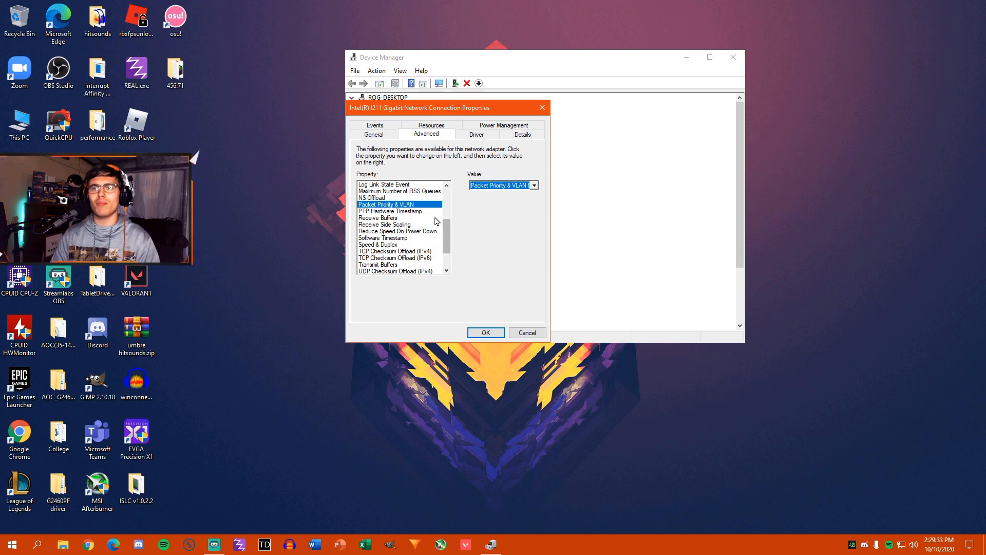
{"action": "left_click", "coordinate": [369, 211]}
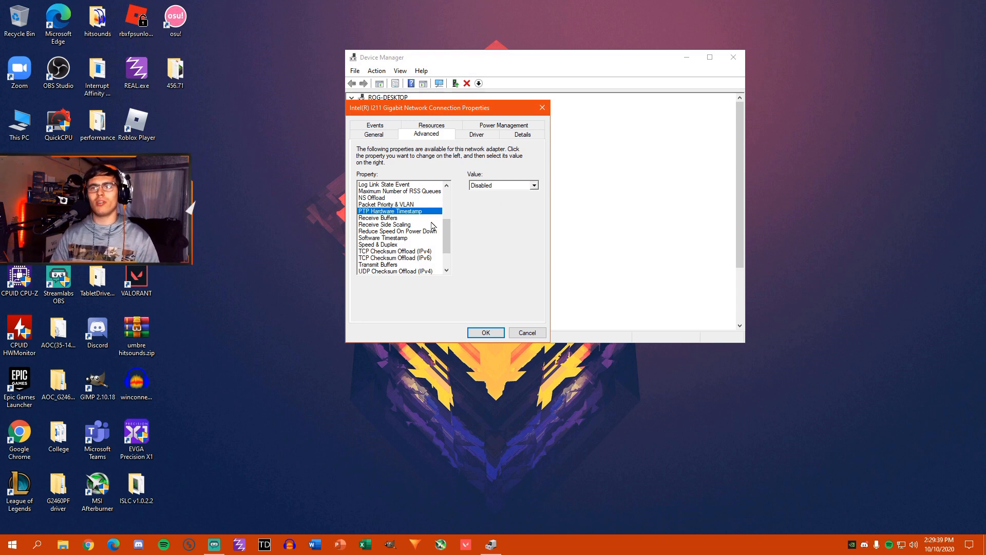
{"action": "left_click", "coordinate": [378, 218]}
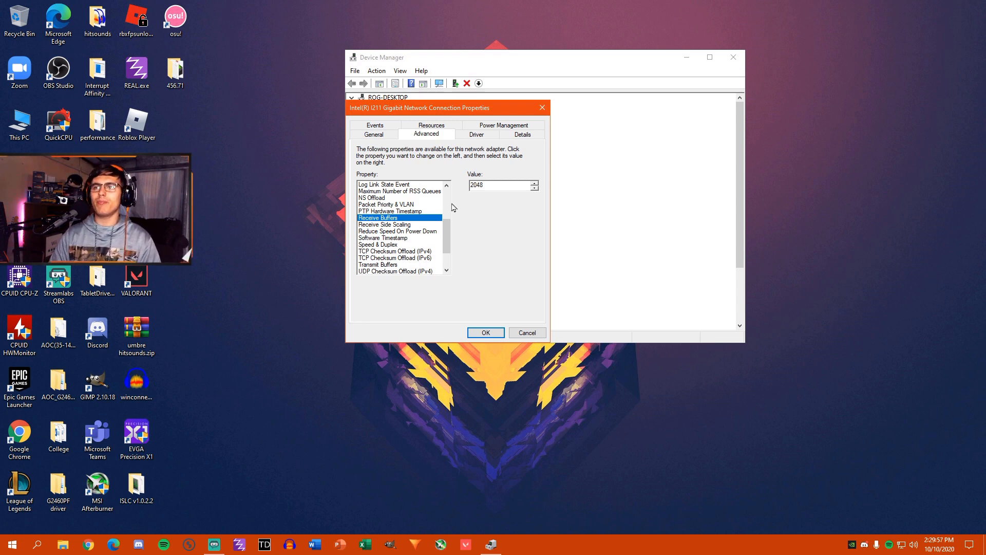
- Review Receive Side Scaling, Reduce Speed On Power Down and Software Timestamp settings
{"action": "left_click", "coordinate": [490, 187]}
{"action": "left_click", "coordinate": [393, 225]}
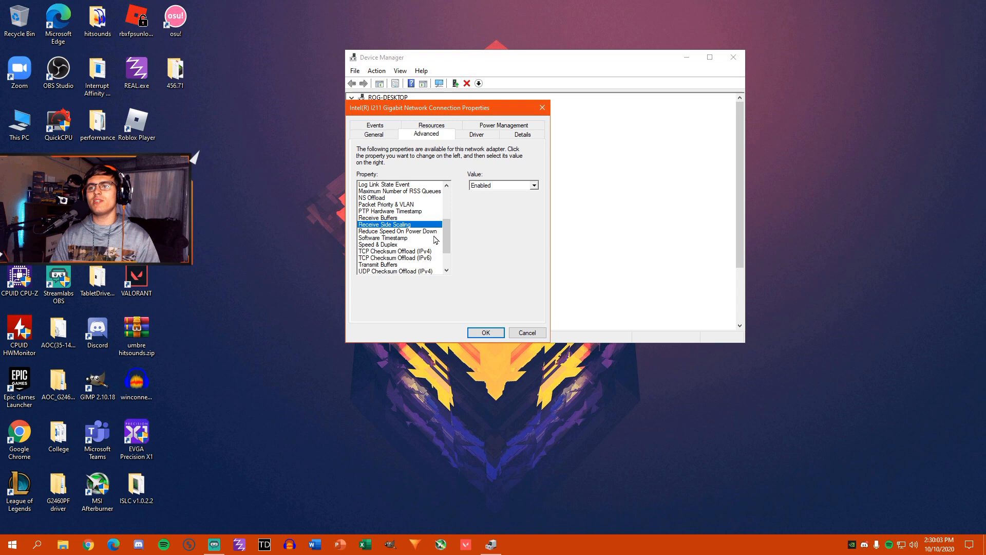
{"action": "left_click", "coordinate": [399, 219]}
{"action": "left_click", "coordinate": [399, 225]}
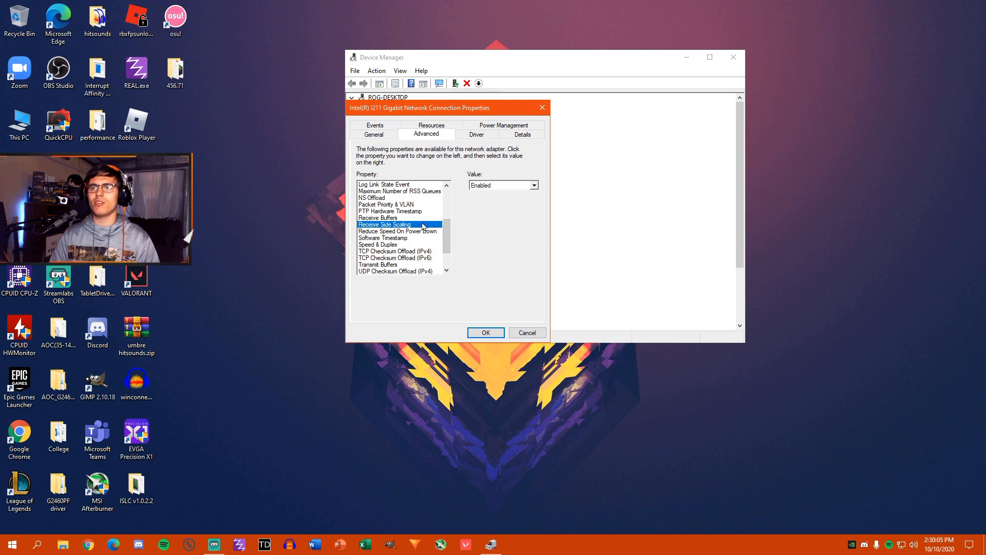
{"action": "left_click", "coordinate": [407, 231]}
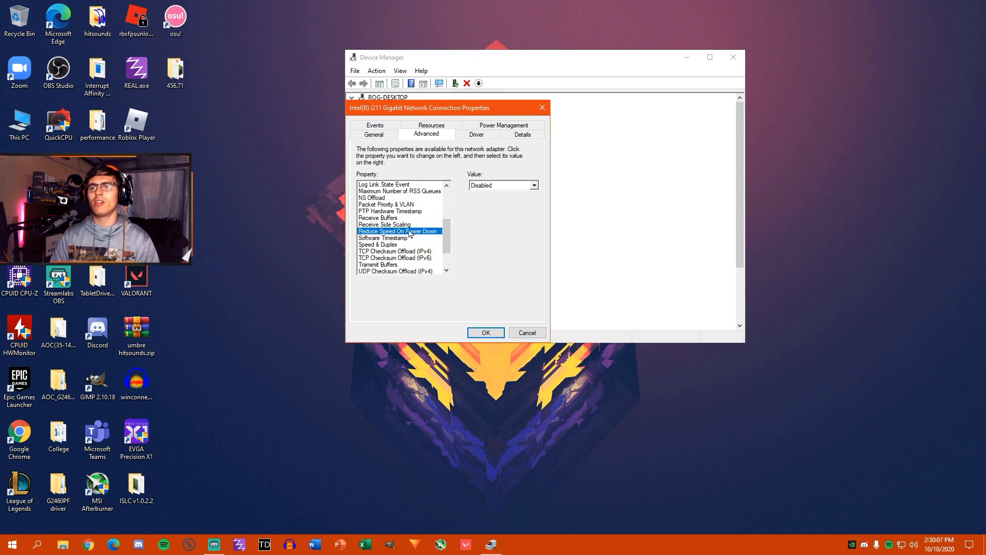
{"action": "scroll", "coordinate": [452, 228], "scroll_direction": "down", "scroll_amount": 3}
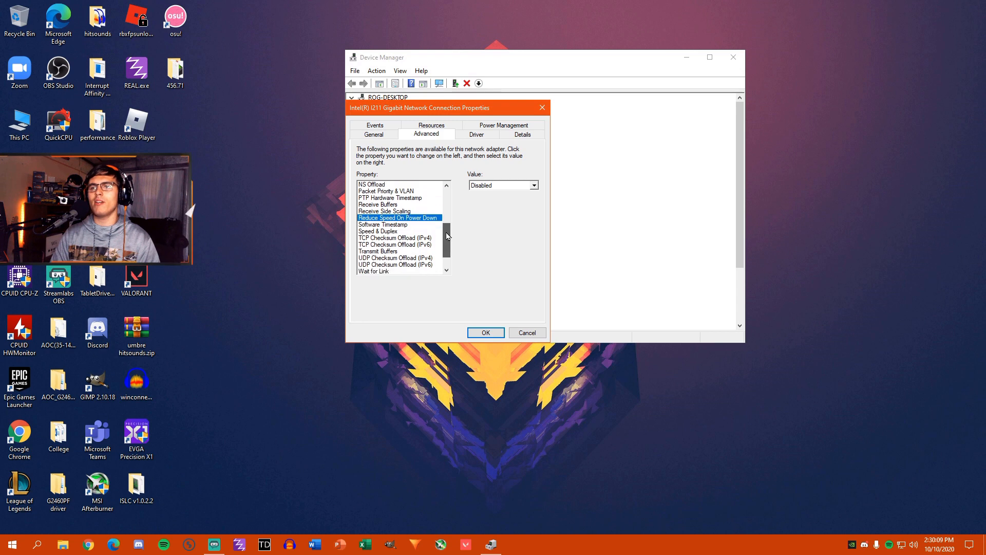
{"action": "left_click", "coordinate": [409, 212]}
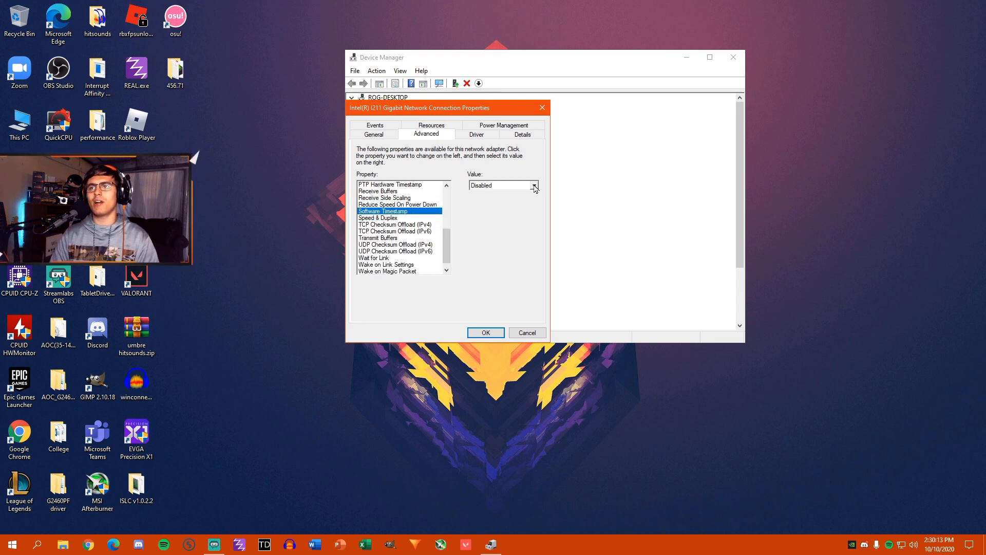
- Keep Speed & Duplex at 1.0 Gbps Full Duplex
{"action": "key", "text": "Down"}
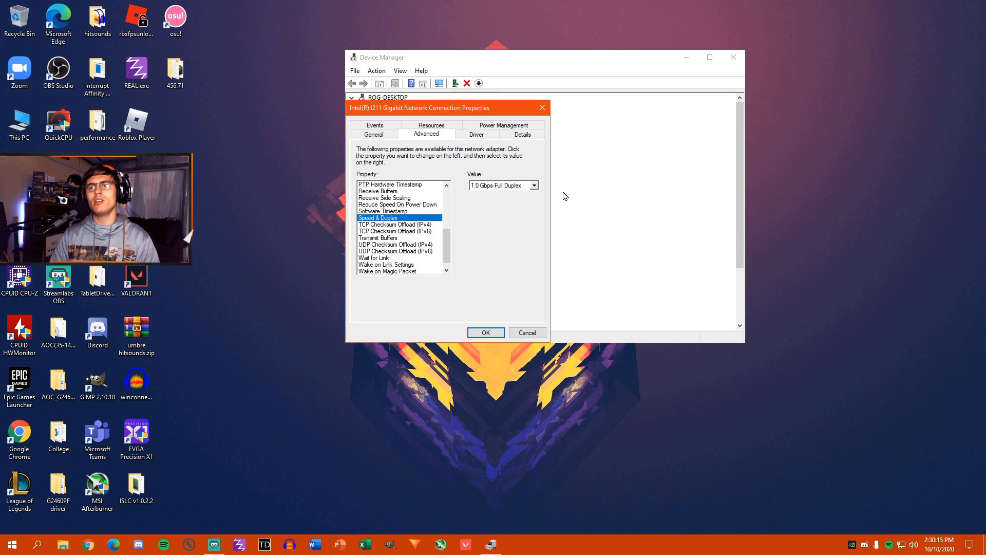
{"action": "left_click", "coordinate": [534, 185]}
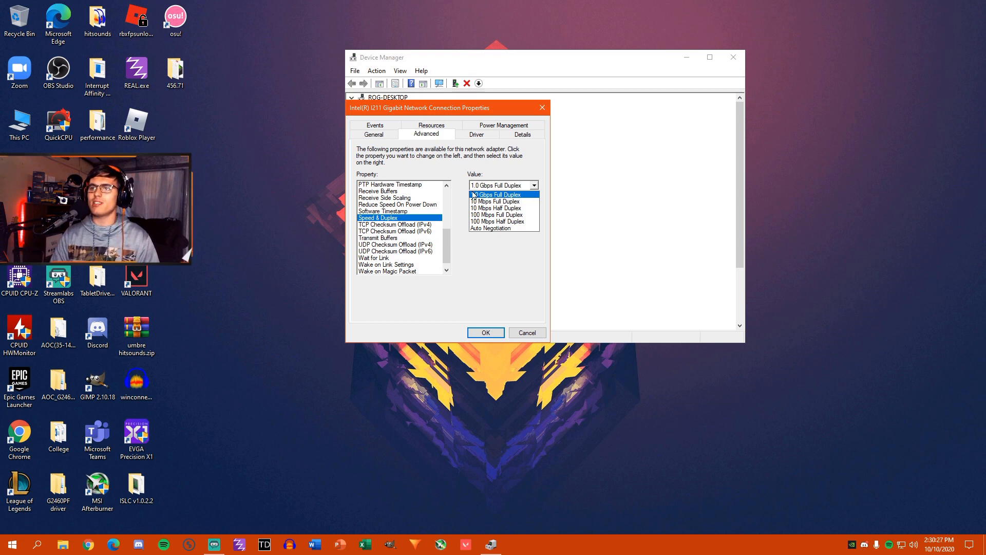
{"action": "left_click", "coordinate": [538, 187]}
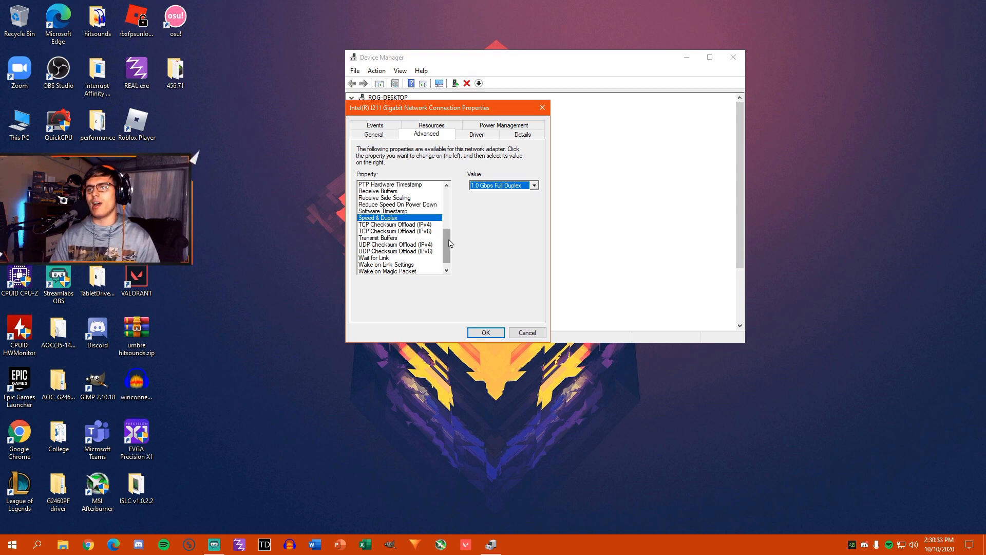
{"action": "scroll", "coordinate": [401, 232], "scroll_direction": "down", "scroll_amount": 1}
- Keep TCP Checksum Offload (IPv4) set to Disabled on the Intel adapter
{"action": "left_click", "coordinate": [395, 217]}
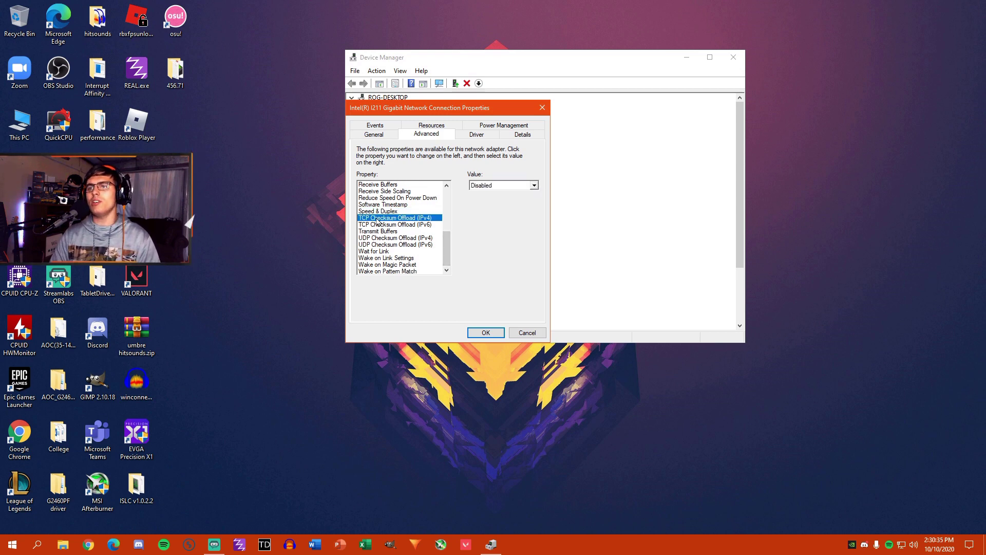
{"action": "left_click", "coordinate": [535, 186]}
{"action": "left_click", "coordinate": [535, 186]}
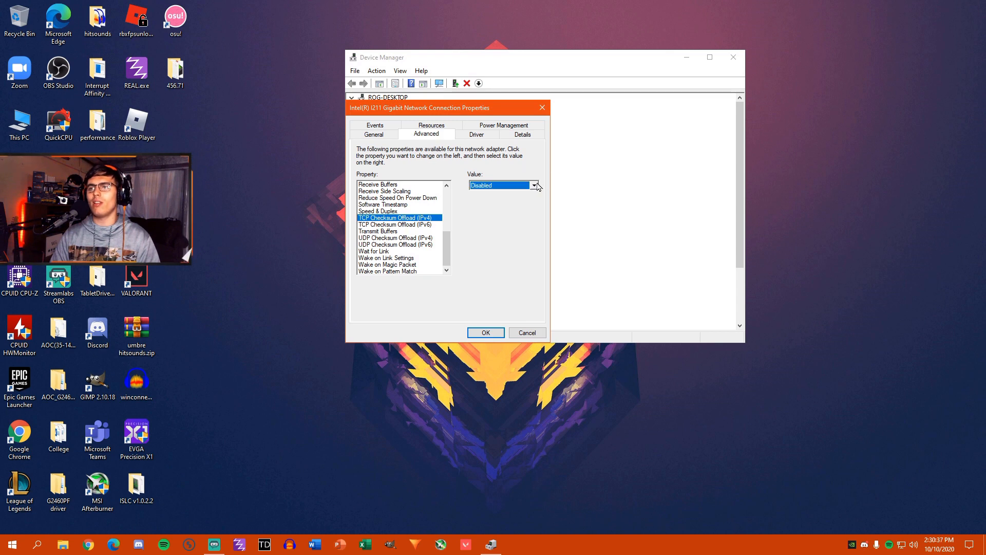
{"action": "left_click", "coordinate": [535, 187]}
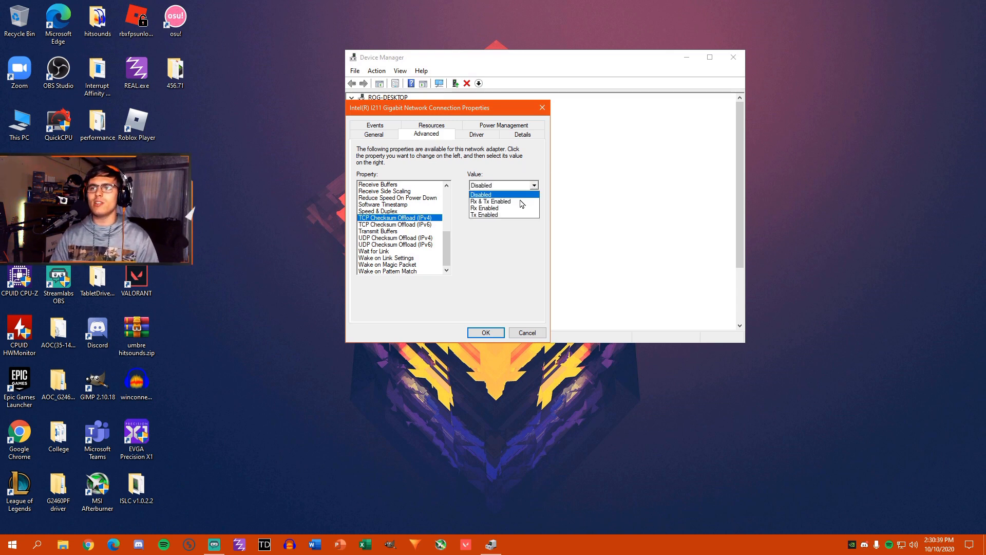
{"action": "left_click", "coordinate": [502, 195]}
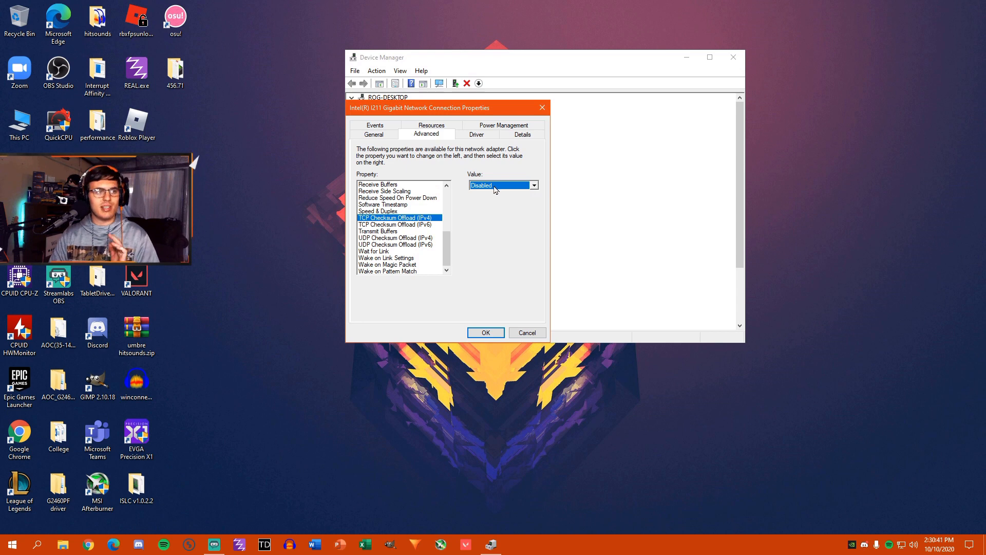
- Keep TCP Checksum Offload (IPv6) Disabled and check Transmit Buffers at 2048
{"action": "left_click", "coordinate": [415, 226]}
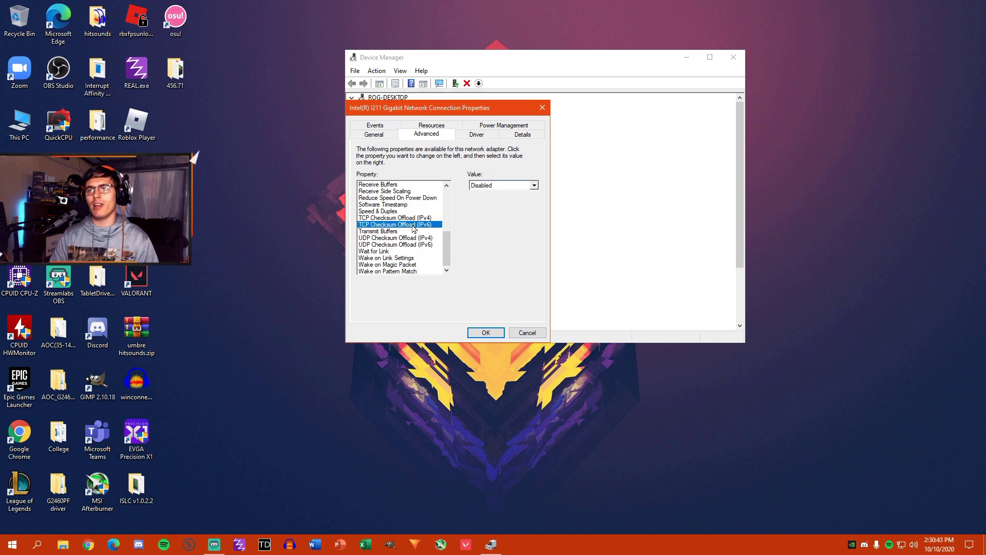
{"action": "left_click", "coordinate": [535, 188]}
{"action": "left_click", "coordinate": [502, 194]}
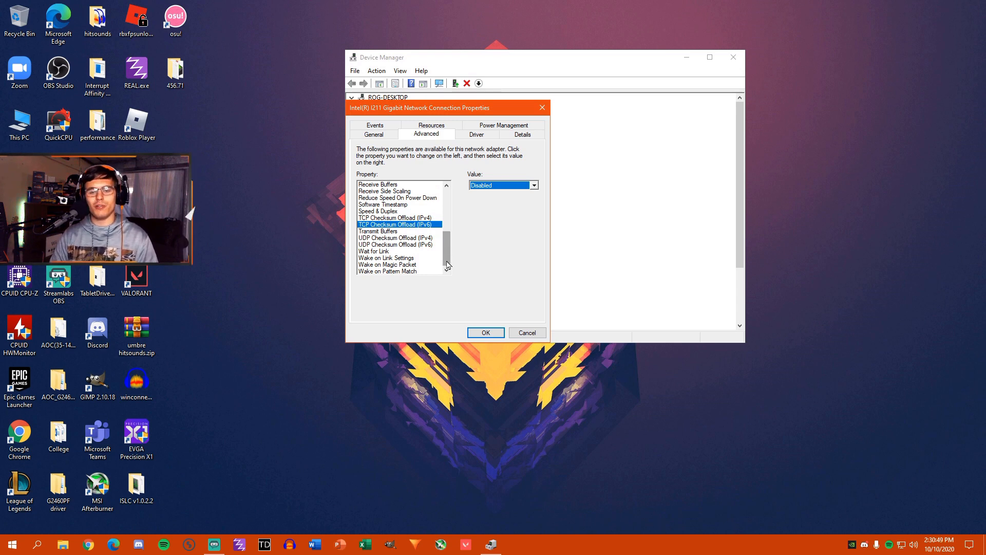
{"action": "left_click", "coordinate": [401, 218]}
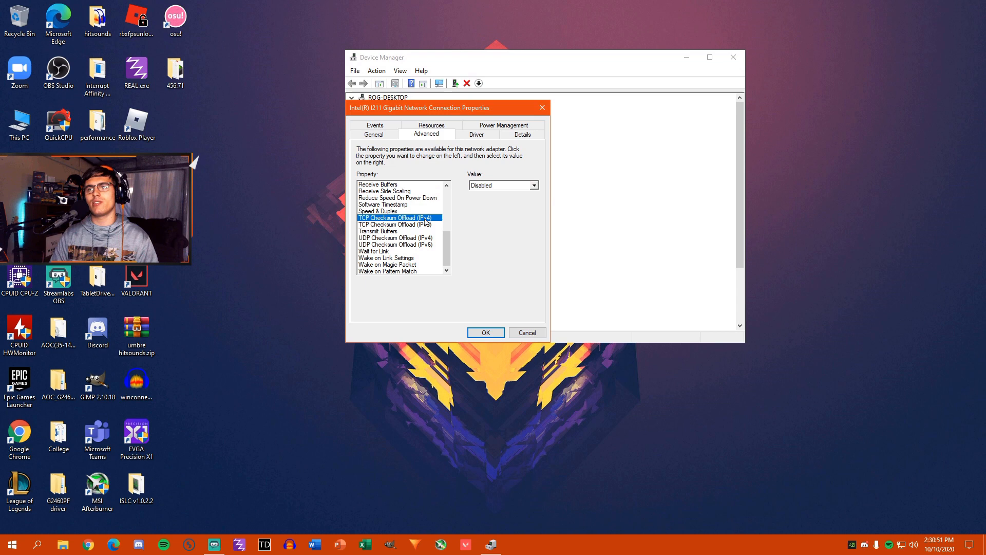
{"action": "left_click", "coordinate": [385, 224]}
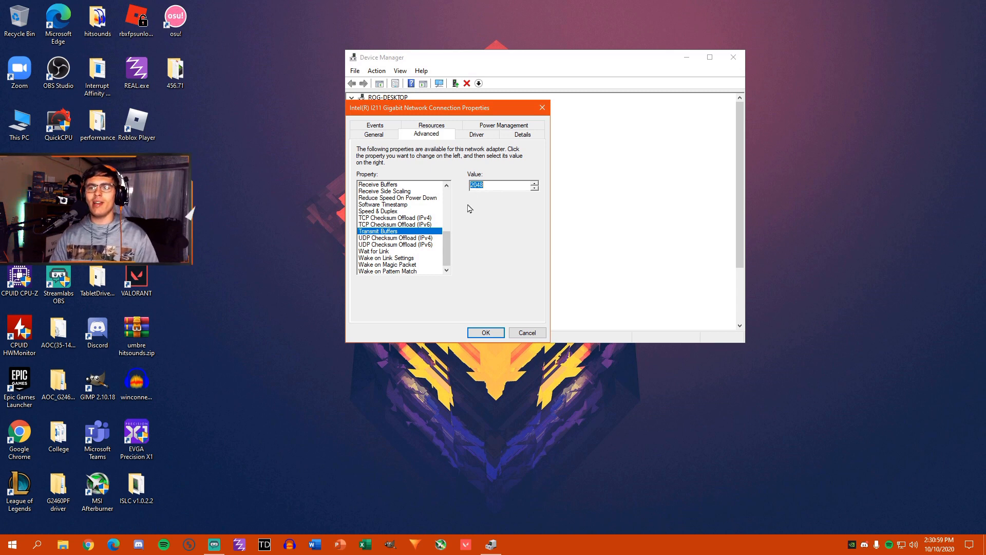
- Keep UDP Checksum Offload Disabled for both IPv4 and IPv6
{"action": "left_click", "coordinate": [396, 237]}
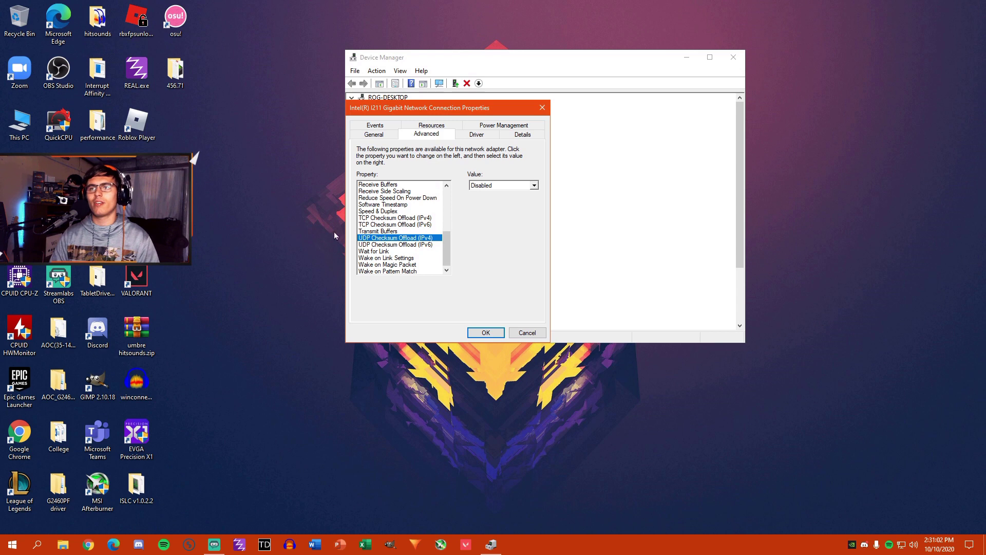
{"action": "left_click", "coordinate": [534, 185]}
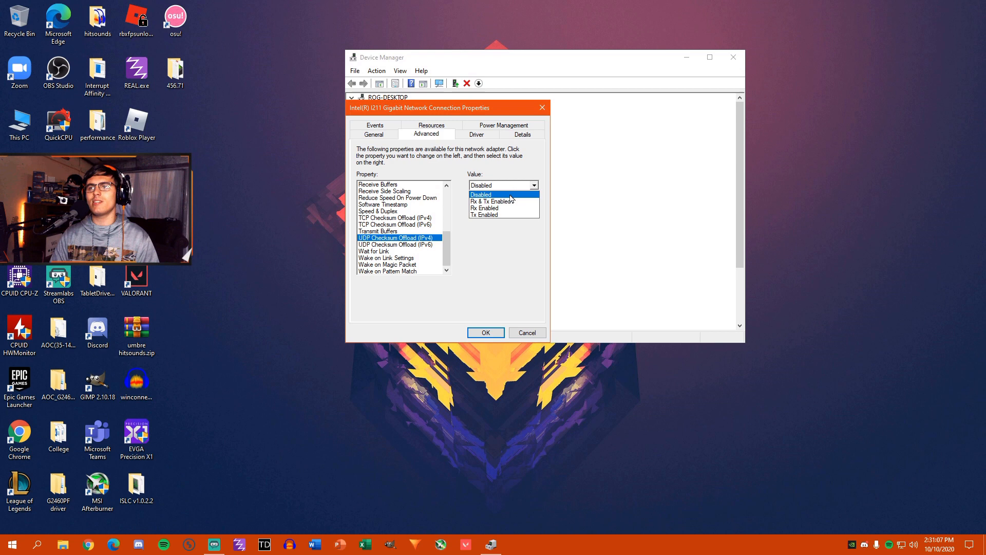
{"action": "left_click", "coordinate": [541, 191]}
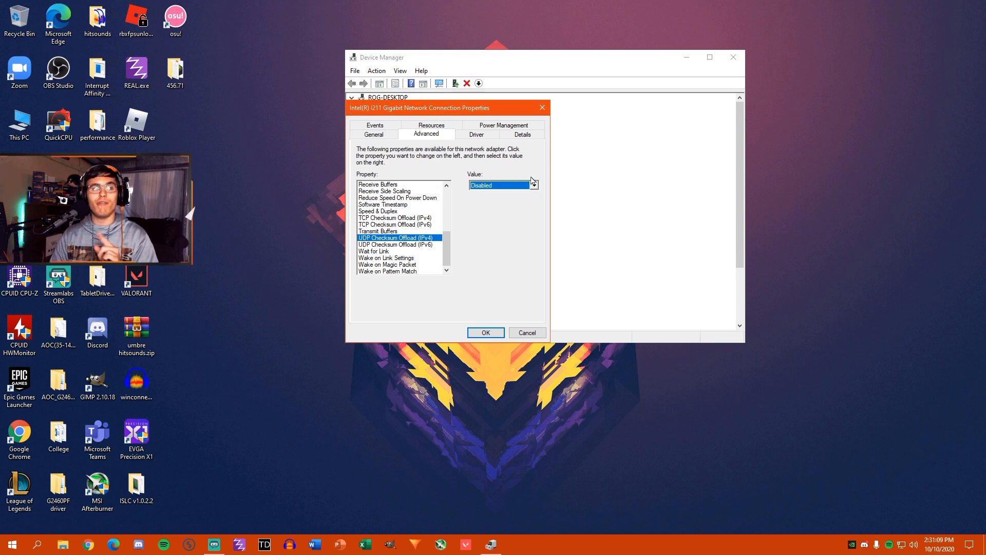
{"action": "left_click", "coordinate": [399, 245]}
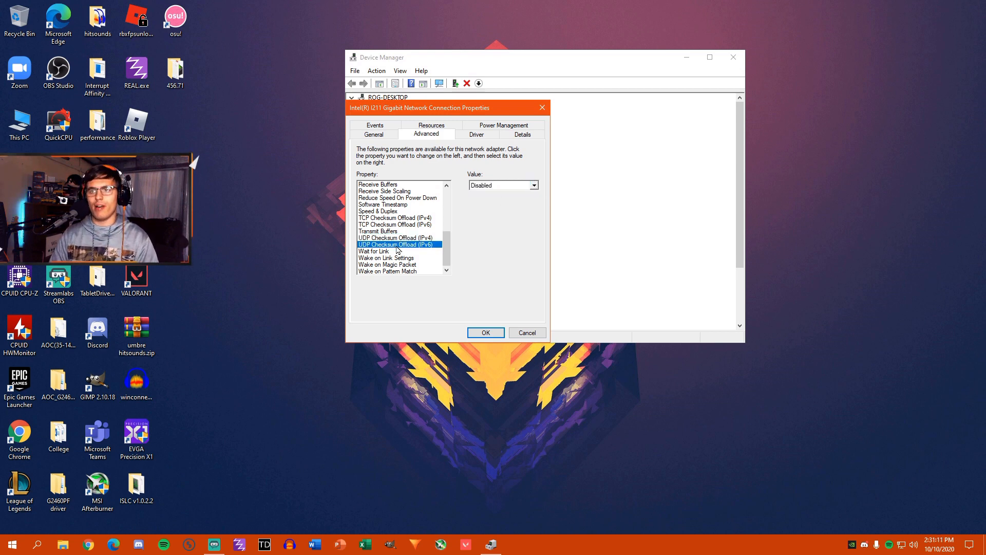
{"action": "left_click", "coordinate": [532, 185]}
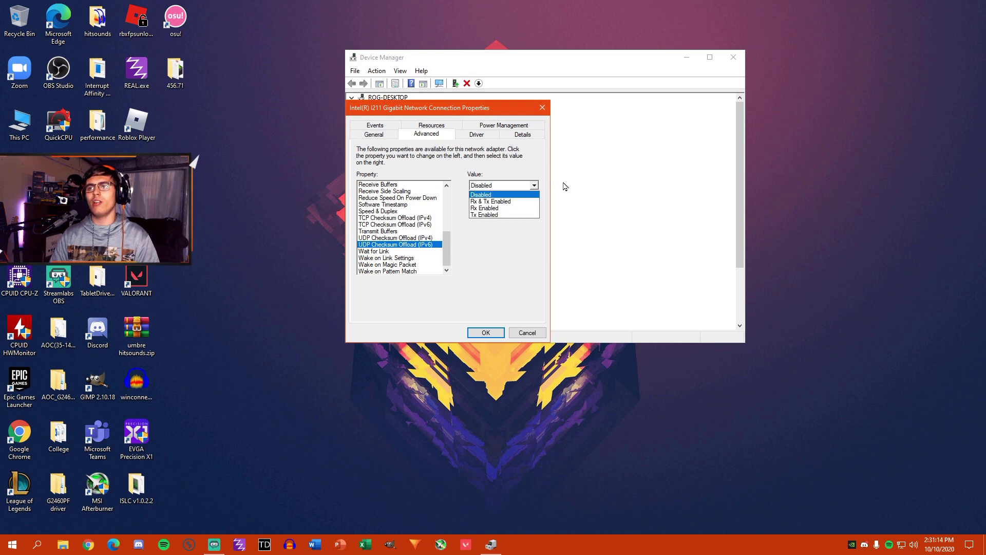
{"action": "left_click", "coordinate": [486, 195]}
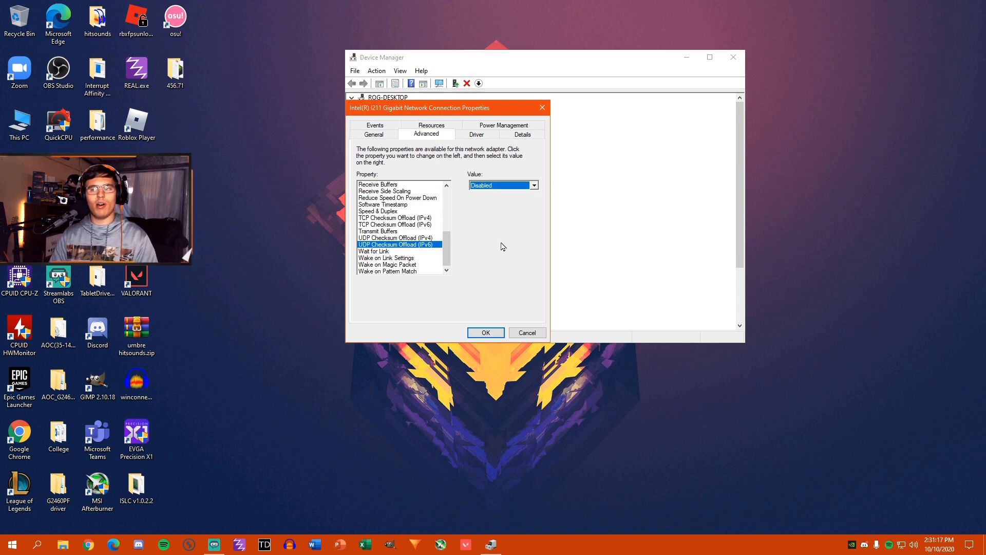
- Keep Wait for Link Off and Wake on Link Settings Disabled
{"action": "left_click", "coordinate": [400, 252]}
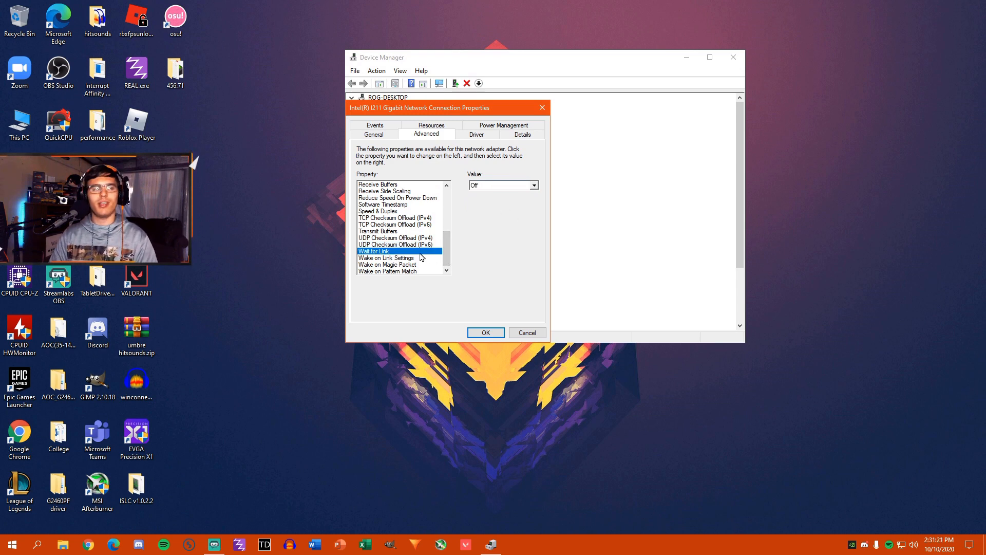
{"action": "left_click", "coordinate": [535, 186]}
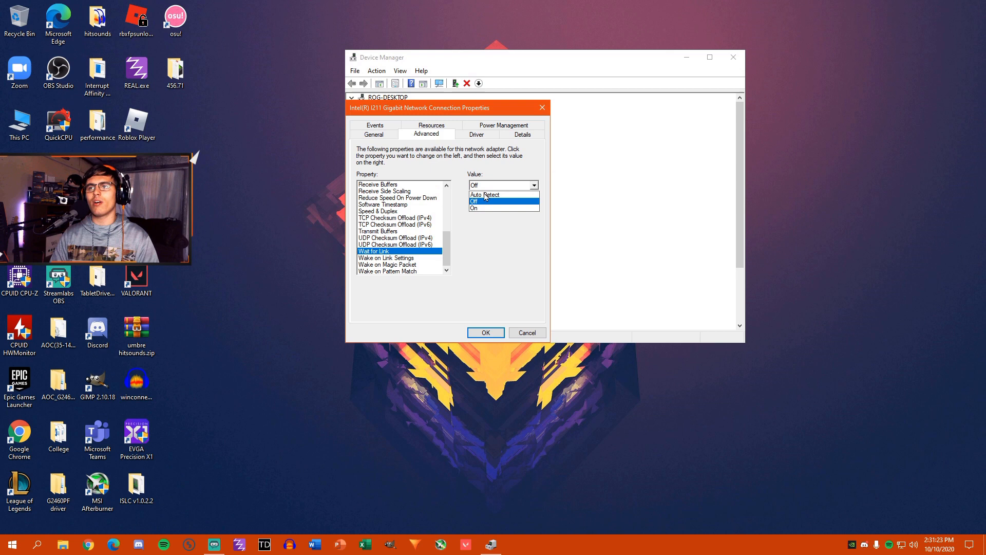
{"action": "left_click", "coordinate": [536, 187]}
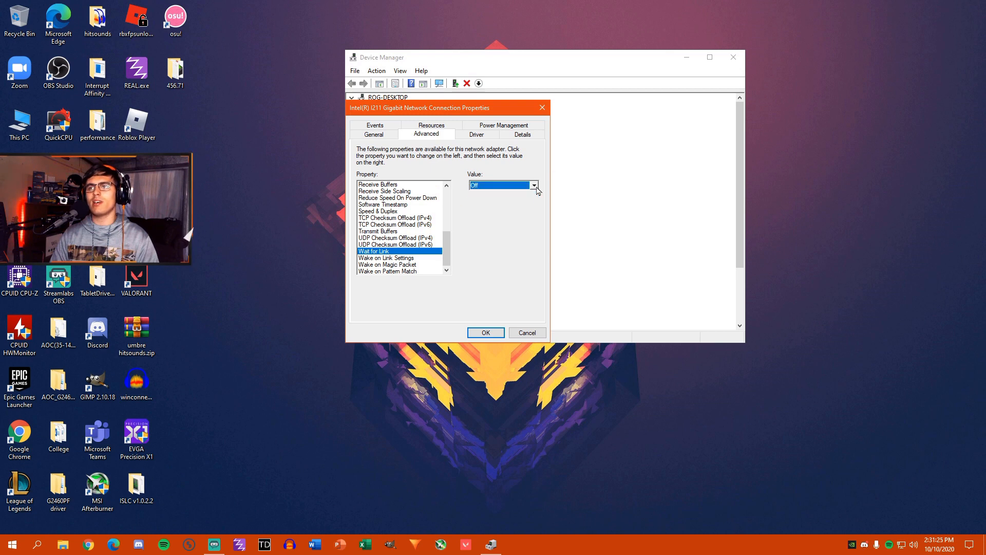
{"action": "left_click", "coordinate": [401, 257]}
{"action": "left_click", "coordinate": [533, 186]}
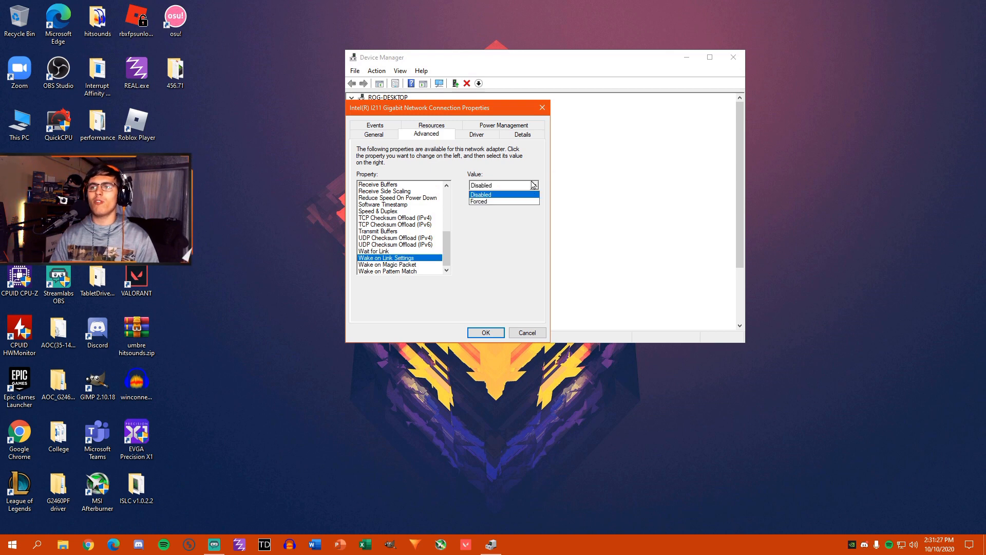
{"action": "left_click", "coordinate": [390, 266]}
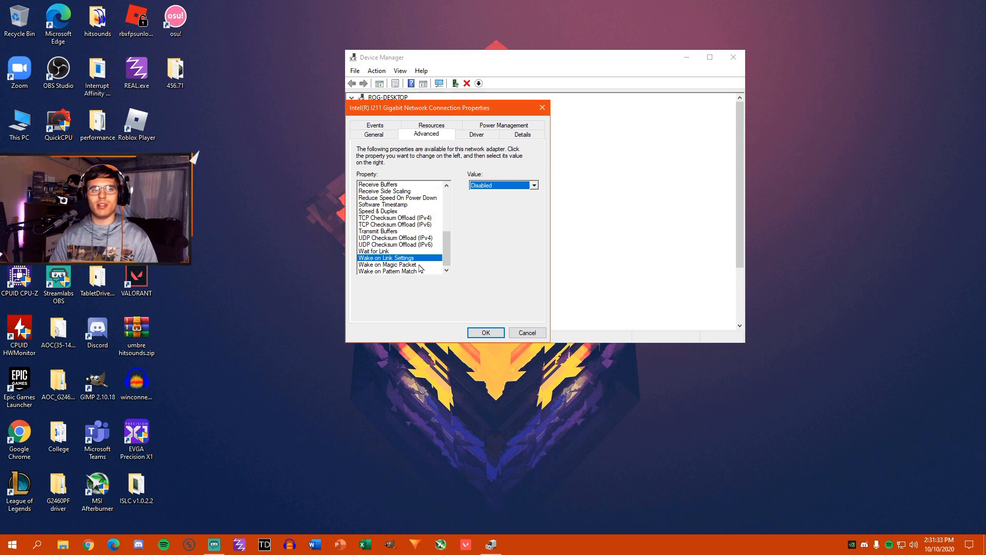
- Keep Wake on Magic Packet and Pattern Match Disabled, then cancel out of the adapter properties
{"action": "left_click", "coordinate": [416, 265]}
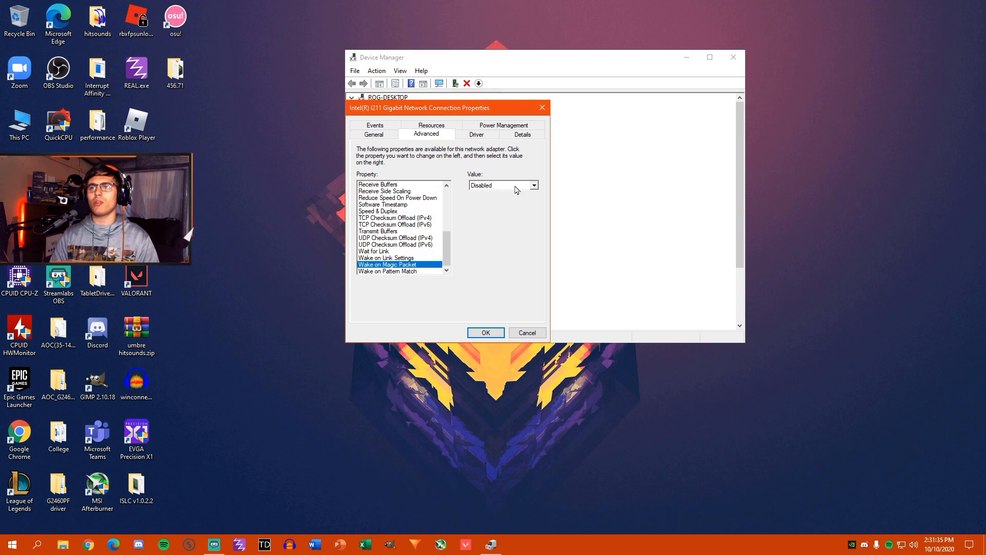
{"action": "left_click", "coordinate": [533, 186]}
{"action": "left_click", "coordinate": [501, 194]}
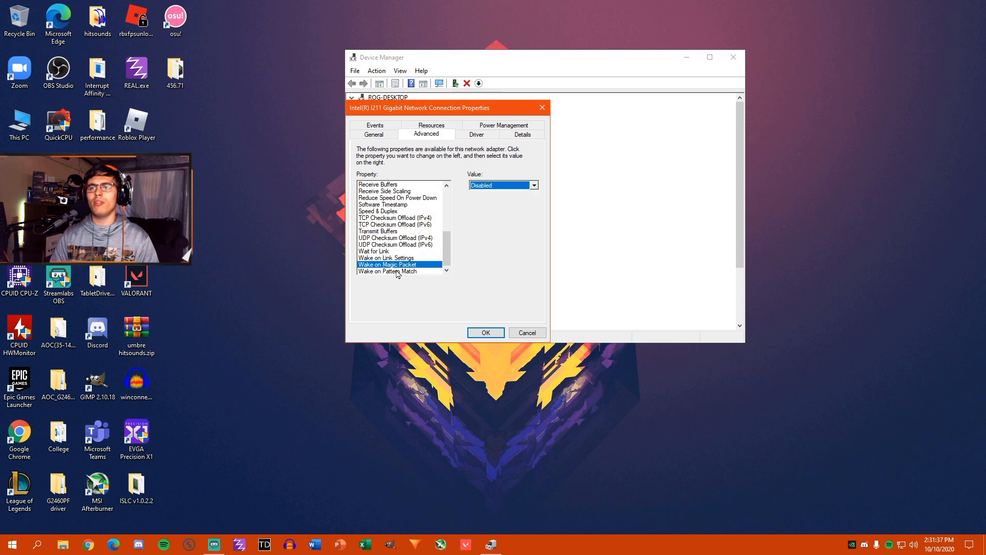
{"action": "left_click", "coordinate": [399, 272]}
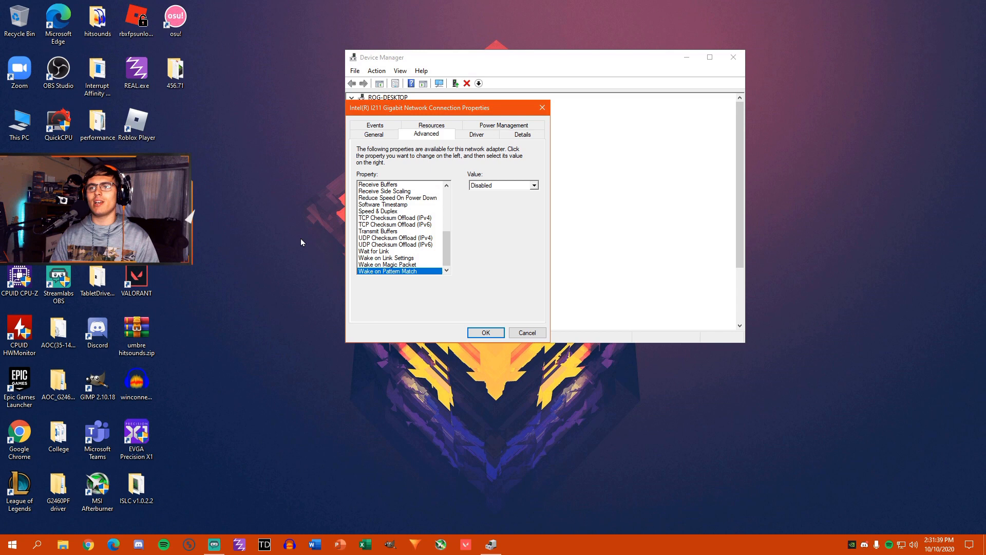
{"action": "left_click_drag", "start_coordinate": [447, 254], "coordinate": [450, 208]}
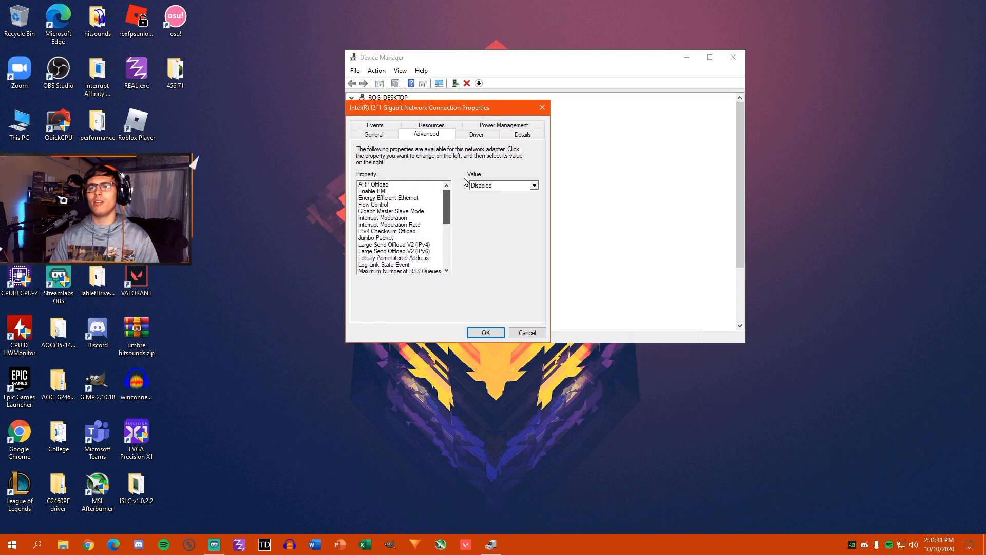
{"action": "left_click", "coordinate": [374, 134]}
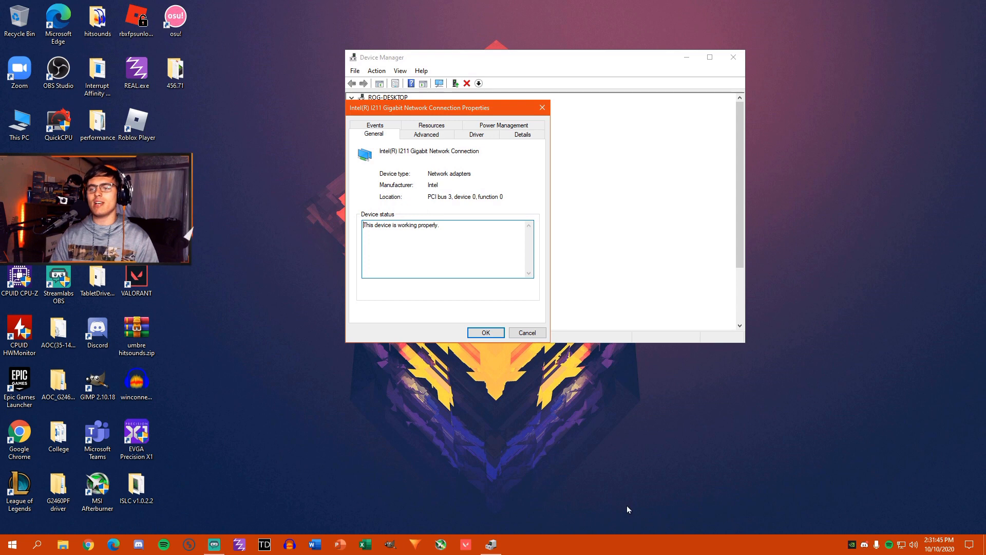
{"action": "left_click", "coordinate": [486, 332]}
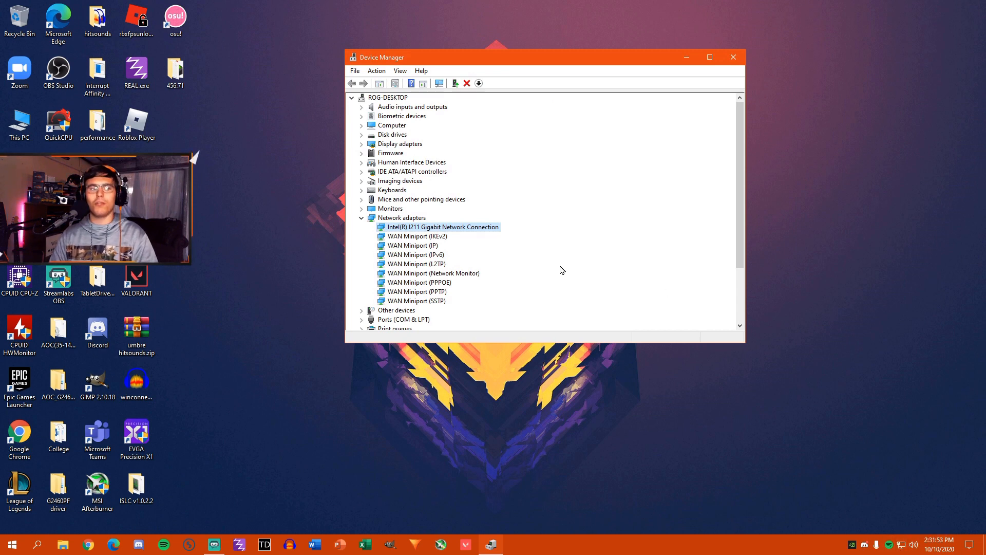
- Close Device Manager and open low ping.bat for editing in Notepad
{"action": "left_click", "coordinate": [733, 57]}
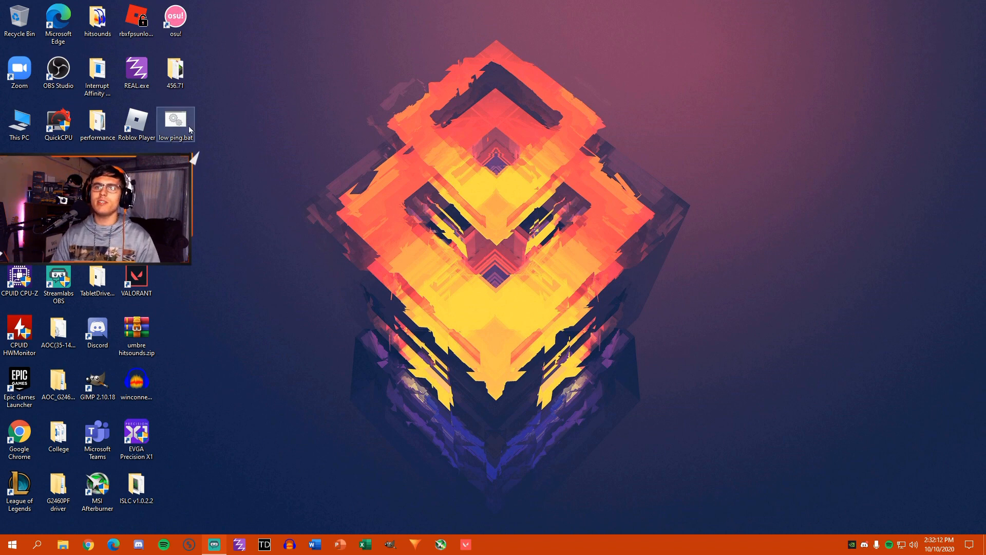
{"action": "left_click_drag", "start_coordinate": [190, 130], "coordinate": [484, 267]}
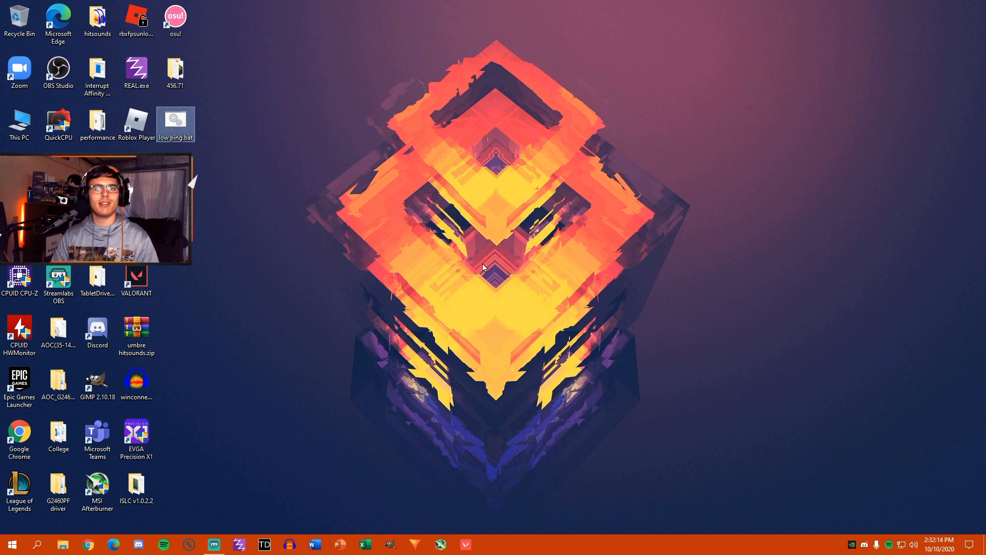
{"action": "right_click", "coordinate": [178, 126]}
{"action": "left_click", "coordinate": [117, 142]}
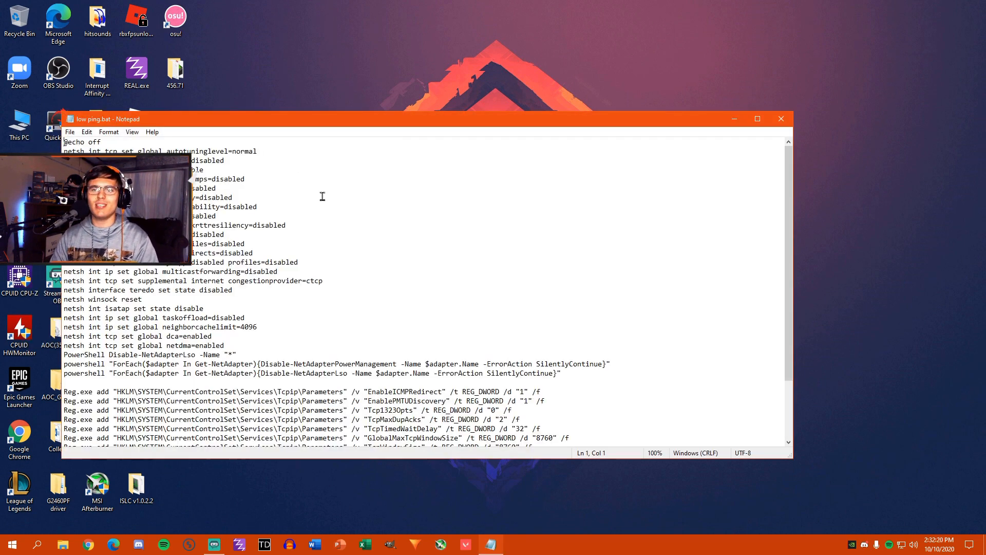
{"action": "scroll", "coordinate": [322, 197], "scroll_direction": "down", "scroll_amount": 3}
{"action": "scroll", "coordinate": [339, 231], "scroll_direction": "down", "scroll_amount": 3}
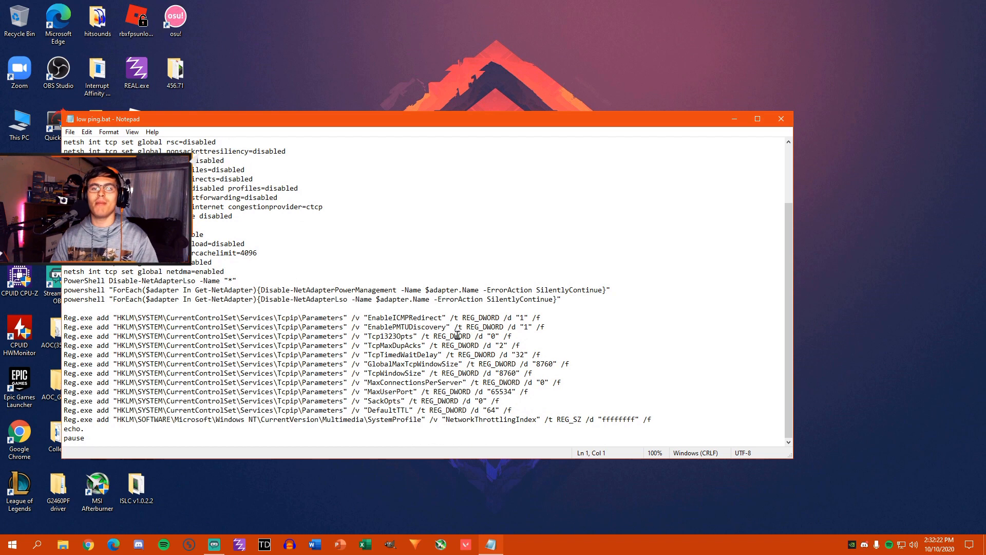
{"action": "scroll", "coordinate": [462, 209], "scroll_direction": "up", "scroll_amount": 5}
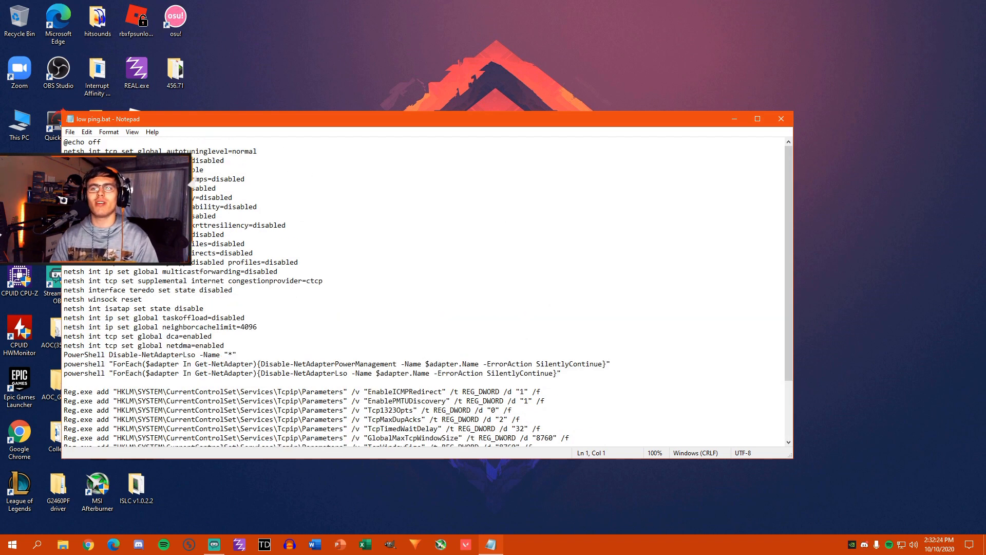
{"action": "left_click_drag", "start_coordinate": [318, 119], "coordinate": [496, 93]}
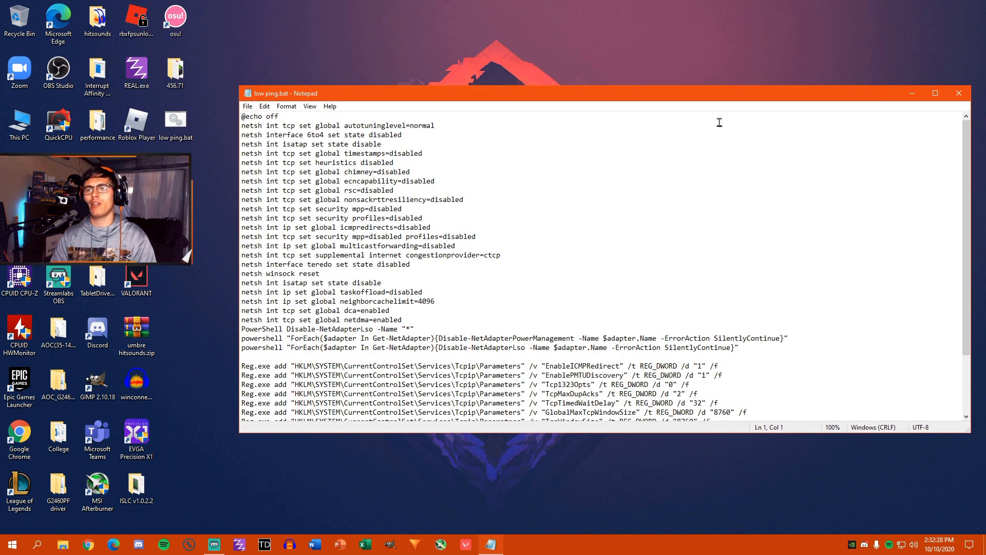
{"action": "left_click_drag", "start_coordinate": [720, 93], "coordinate": [678, 95]}
{"action": "left_click", "coordinate": [920, 96]}
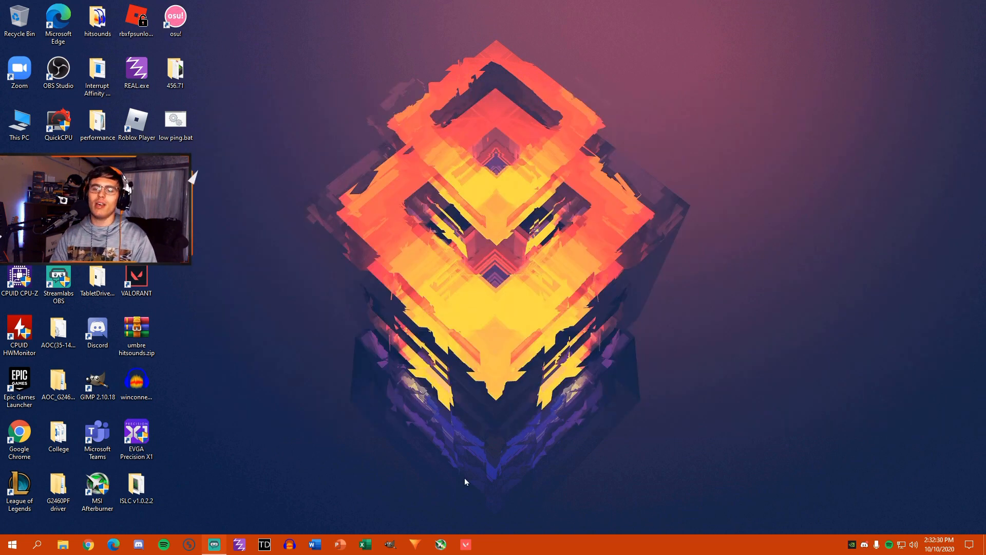
{"action": "right_click", "coordinate": [176, 123]}
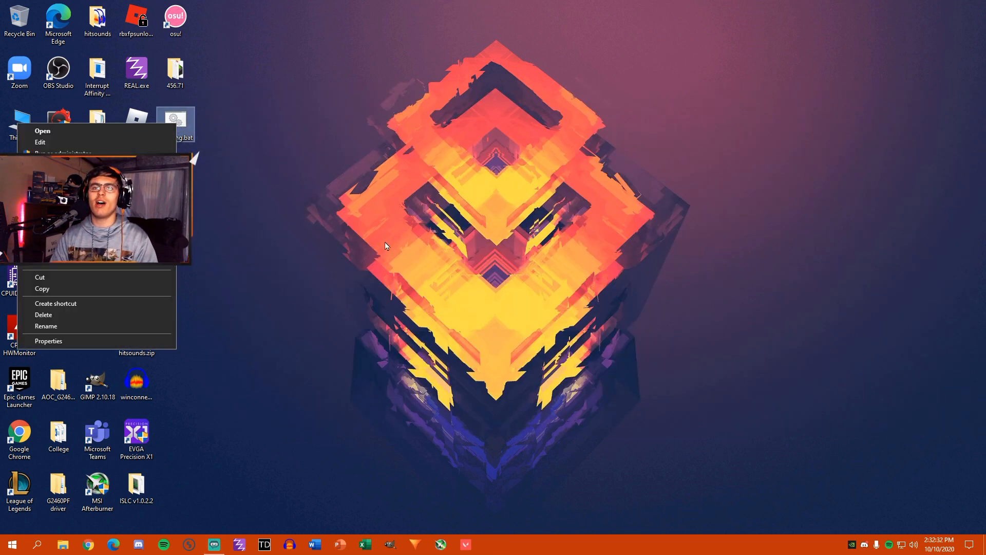
{"action": "left_click", "coordinate": [48, 342]}
{"action": "left_click_drag", "start_coordinate": [323, 135], "coordinate": [574, 146]}
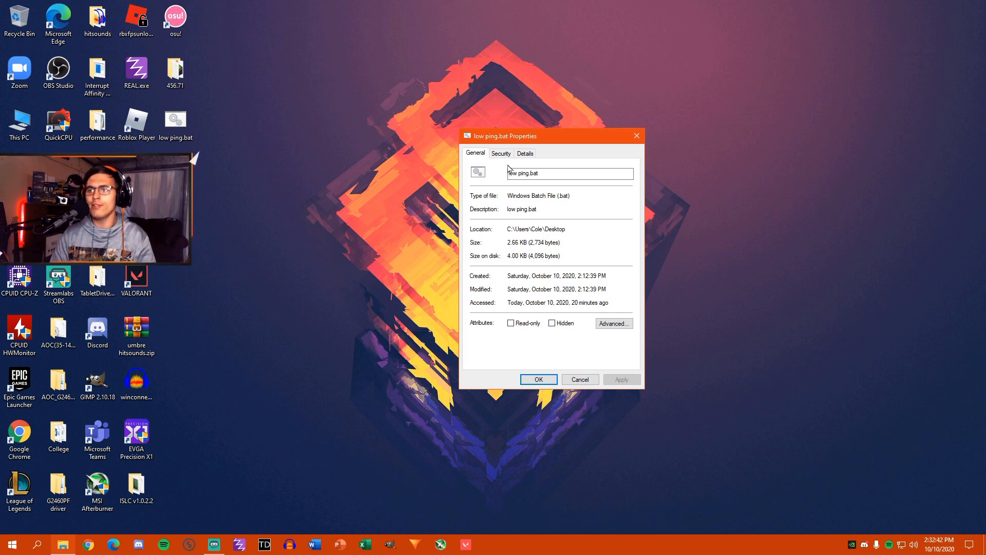
{"action": "left_click_drag", "start_coordinate": [555, 136], "coordinate": [455, 131]}
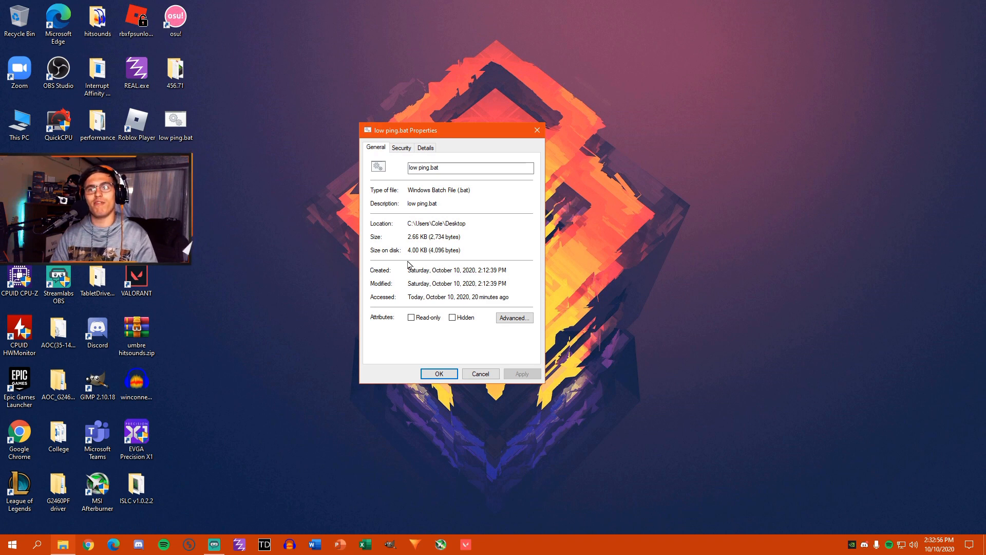
{"action": "left_click", "coordinate": [432, 167]}
{"action": "left_click", "coordinate": [401, 148]}
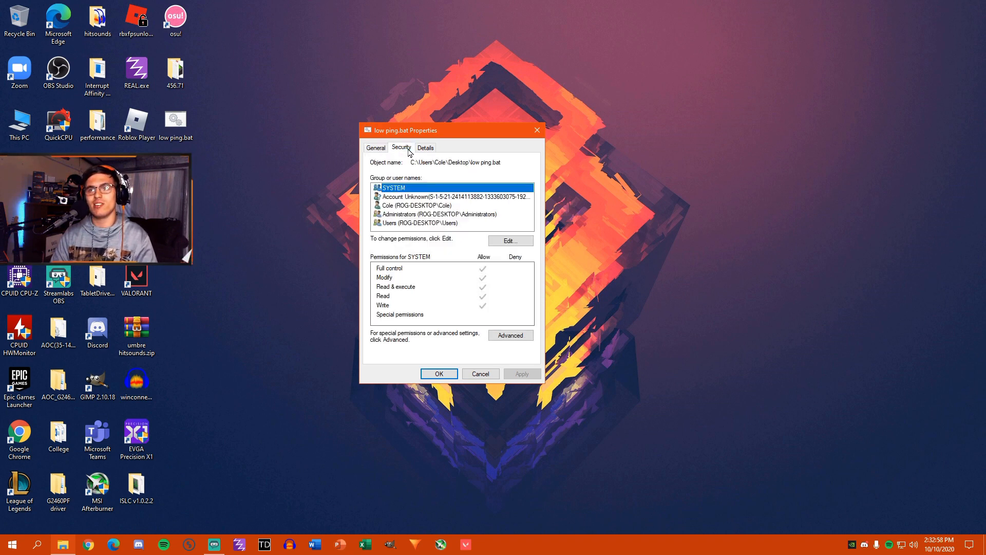
{"action": "left_click", "coordinate": [388, 152]}
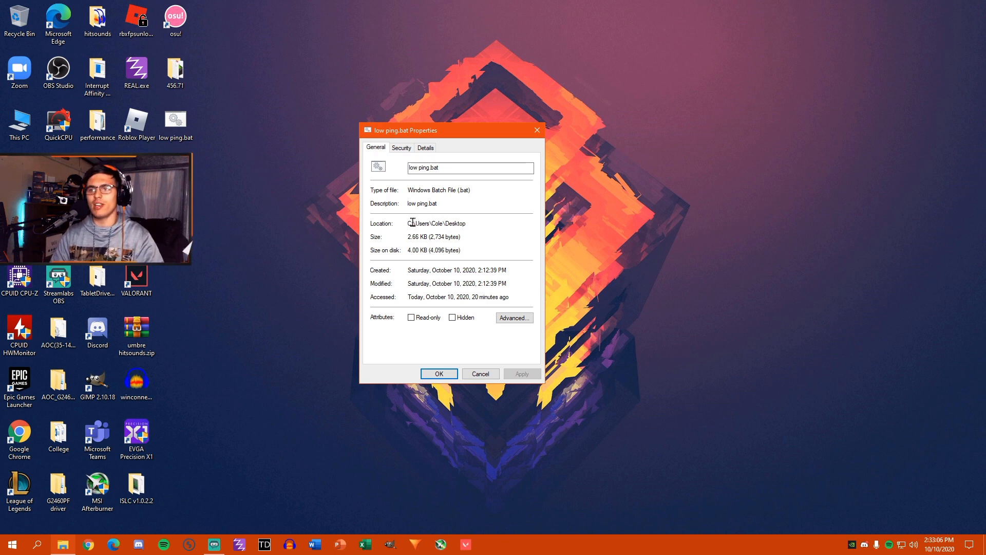
{"action": "left_click", "coordinate": [467, 376]}
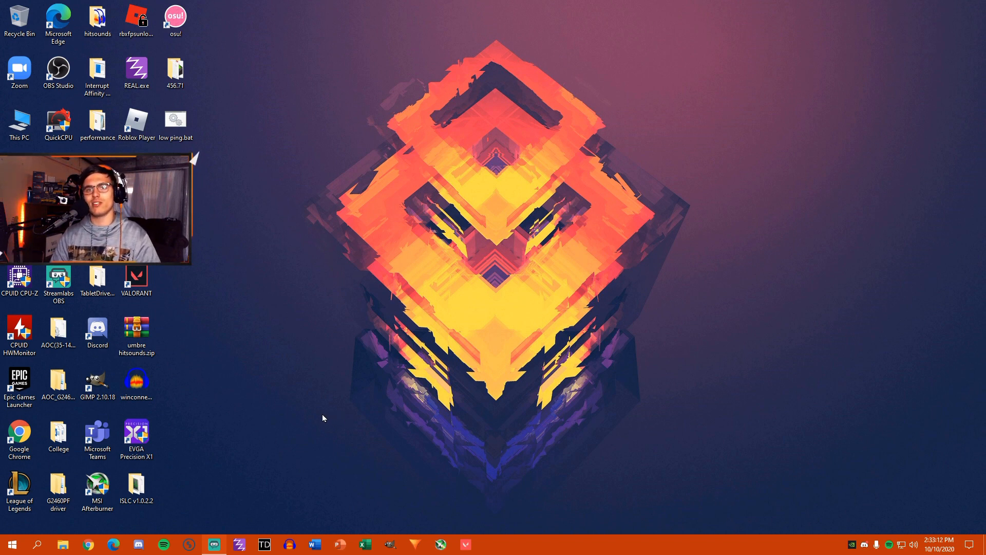
- Run TCPOptimizer.exe as administrator from Windows search
{"action": "left_click", "coordinate": [38, 545]}
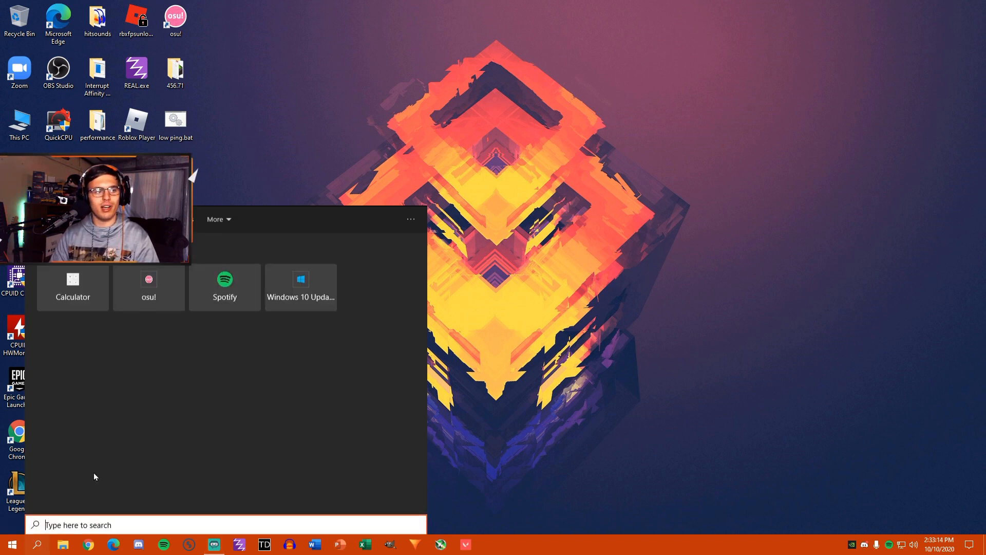
{"action": "type", "text": "tc"}
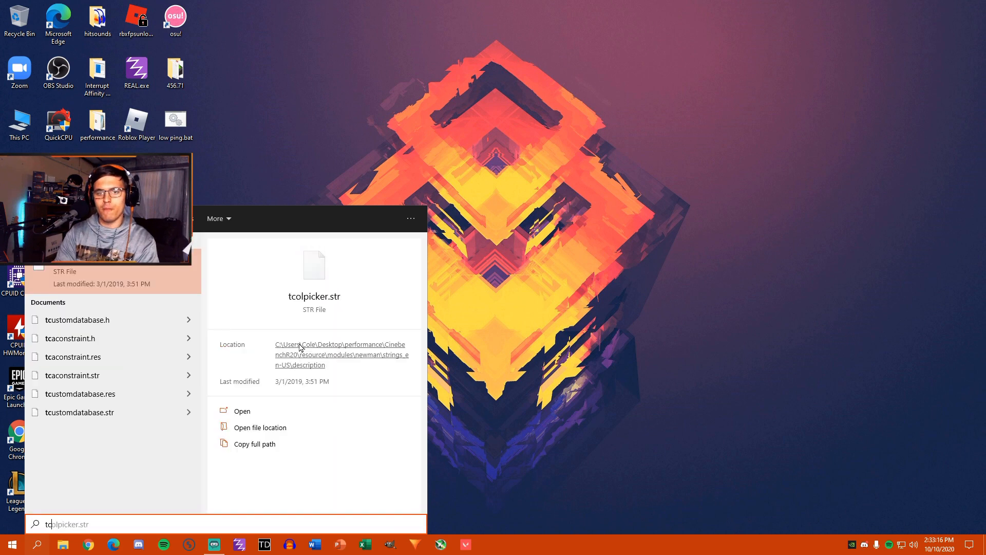
{"action": "type", "text": "p"}
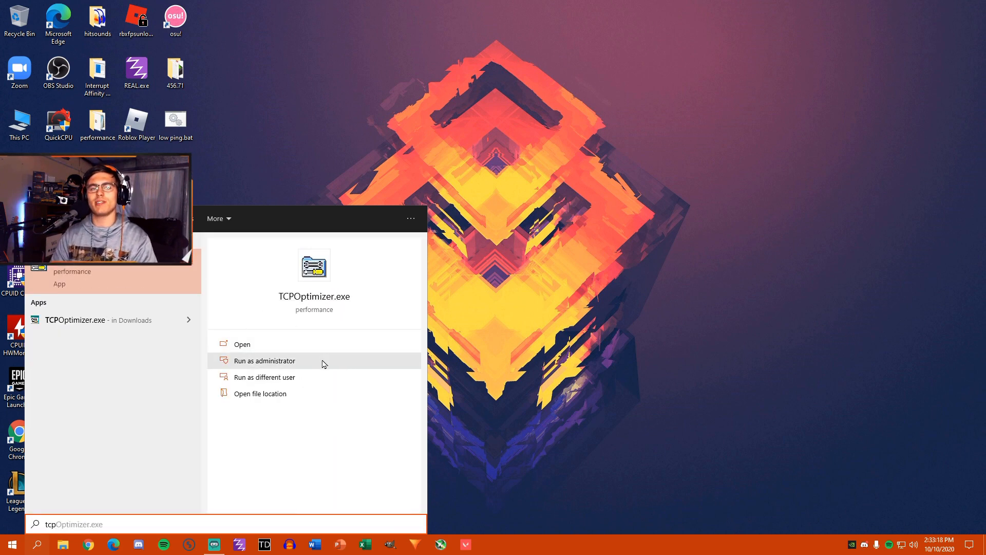
{"action": "left_click", "coordinate": [324, 361]}
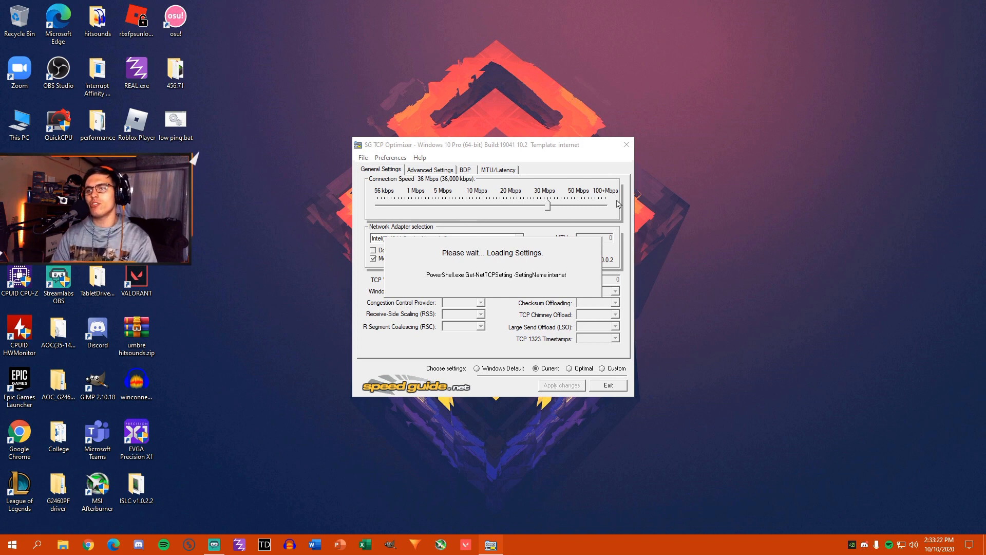
- Select the Custom preset so TCP Optimizer's network options become editable
{"action": "left_click_drag", "start_coordinate": [493, 145], "coordinate": [381, 153]}
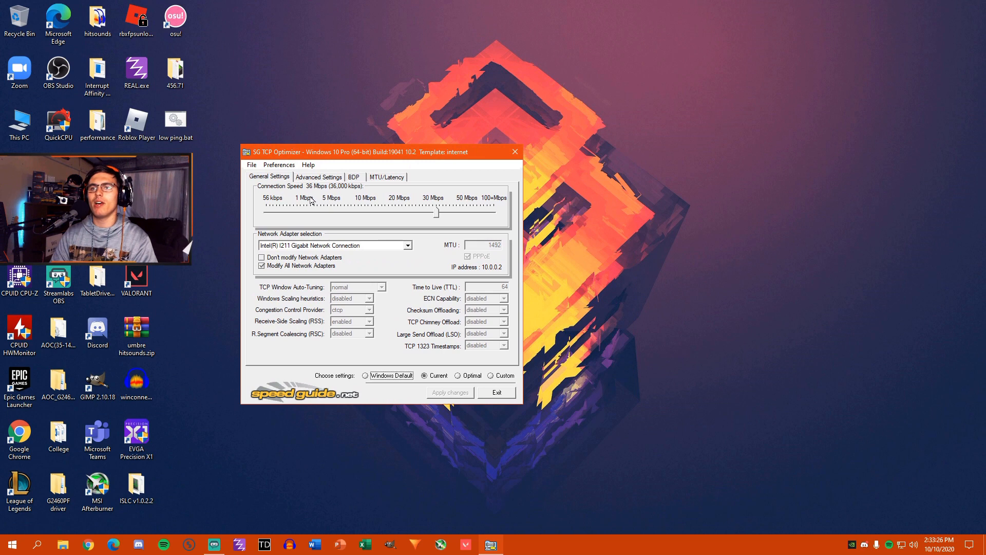
{"action": "mouse_move", "coordinate": [340, 154]}
{"action": "left_mouse_down"}
{"action": "mouse_move", "coordinate": [402, 162]}
{"action": "mouse_move", "coordinate": [481, 153]}
{"action": "left_mouse_up"}
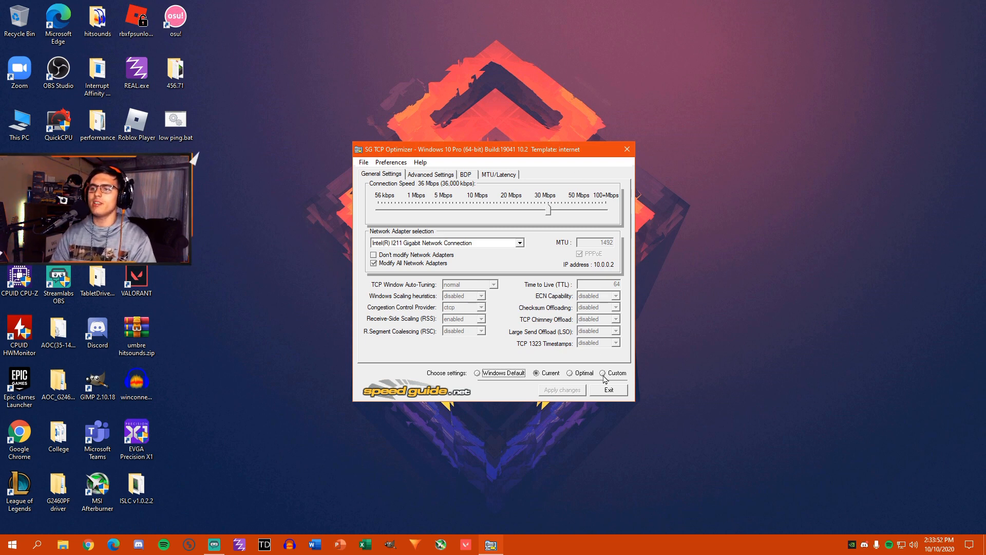
{"action": "left_click", "coordinate": [601, 373]}
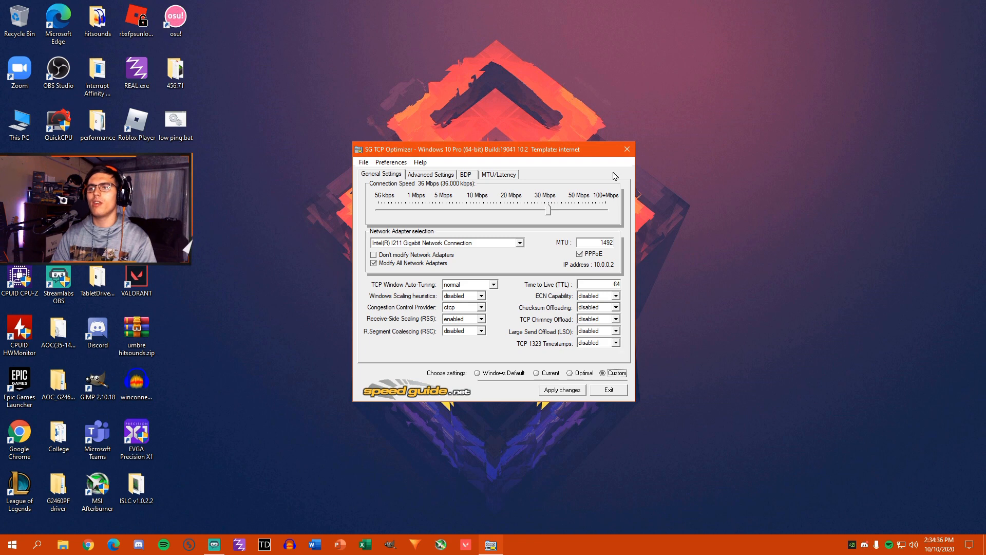
{"action": "left_click_drag", "start_coordinate": [538, 155], "coordinate": [600, 152]}
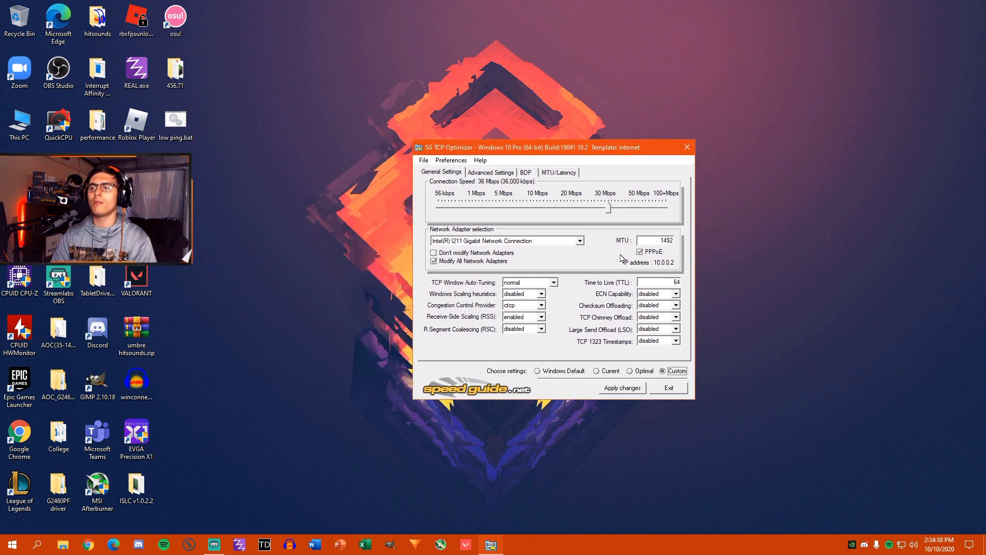
- Review the Local, Host, Dns and Netbt priority values and Initial RTO 2000 on Advanced Settings
{"action": "left_click", "coordinate": [493, 172]}
{"action": "left_click_drag", "start_coordinate": [648, 147], "coordinate": [531, 157]}
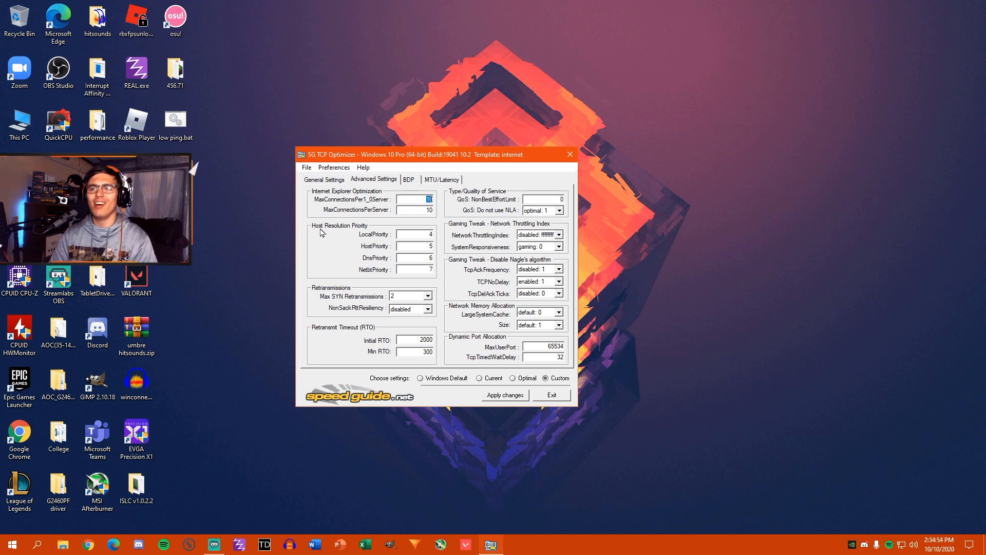
{"action": "left_click", "coordinate": [421, 234]}
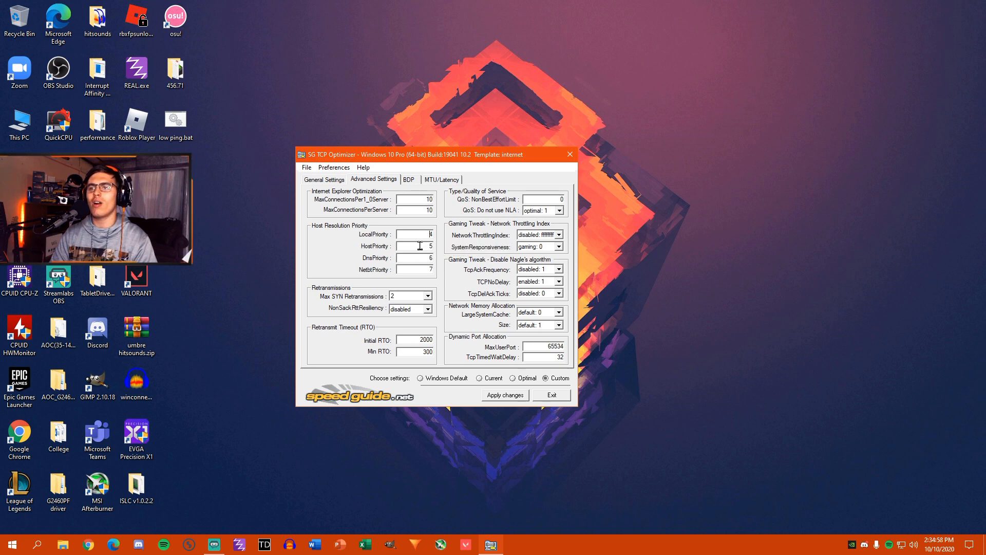
{"action": "left_click", "coordinate": [420, 246]}
{"action": "left_click", "coordinate": [419, 260]}
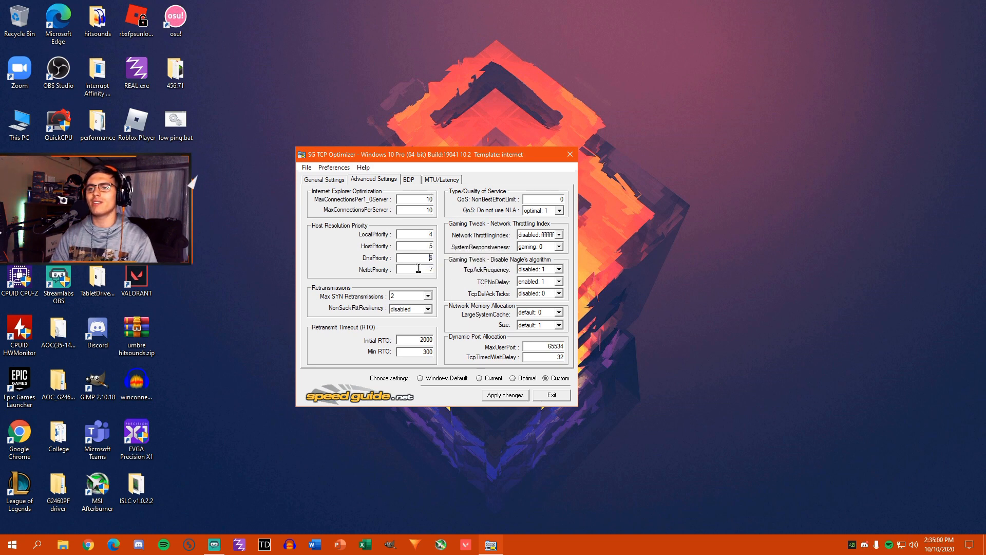
{"action": "left_click", "coordinate": [418, 270]}
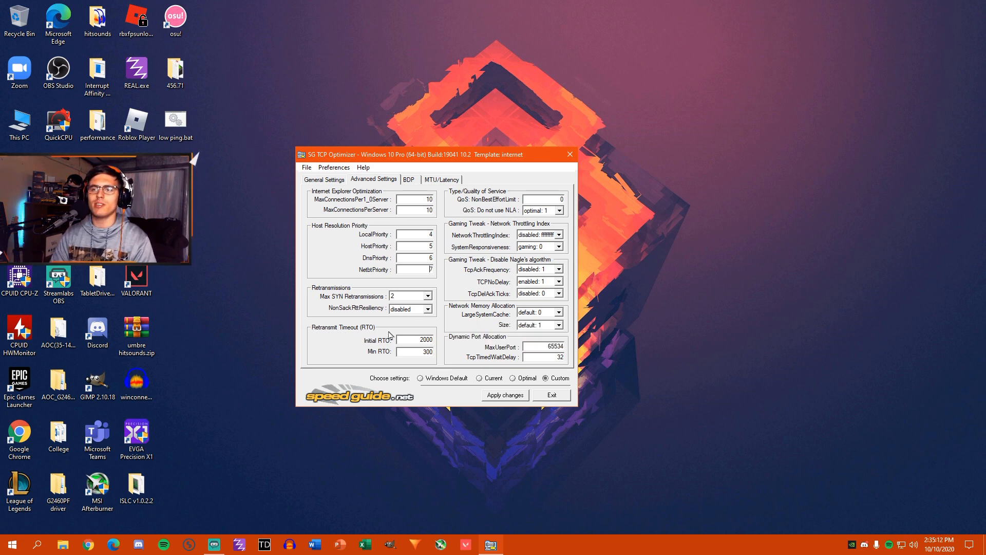
{"action": "double_click", "coordinate": [418, 340]}
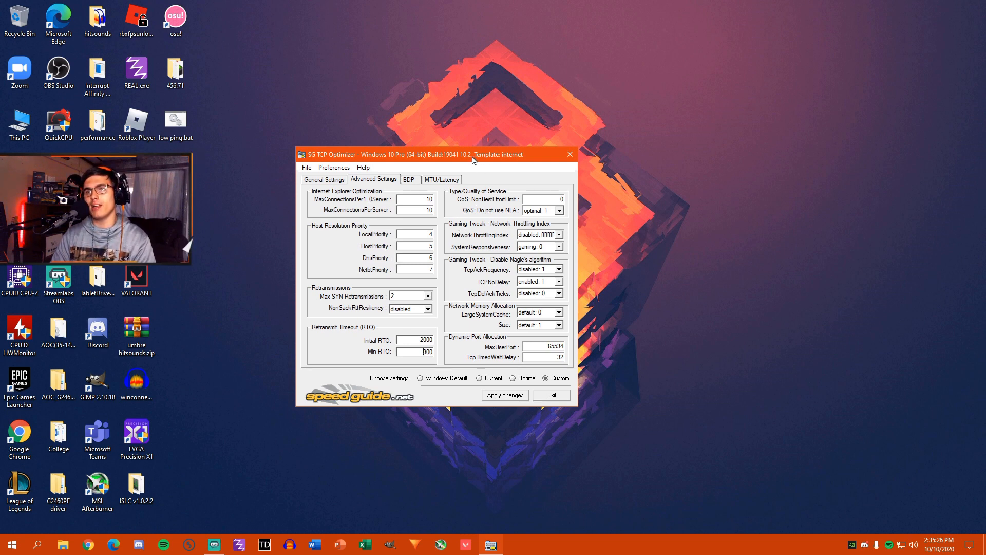
{"action": "left_click_drag", "start_coordinate": [474, 158], "coordinate": [458, 134]}
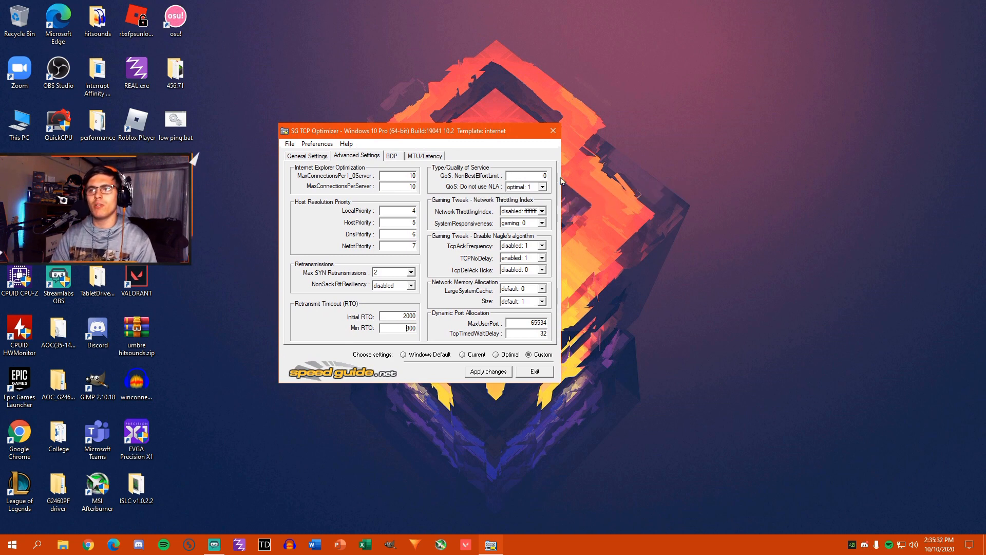
- Set NLA optimal, NetworkThrottlingIndex disabled, SystemResponsiveness gaming 0, TcpAckFrequency disabled, cache Size default
{"action": "left_click", "coordinate": [544, 187]}
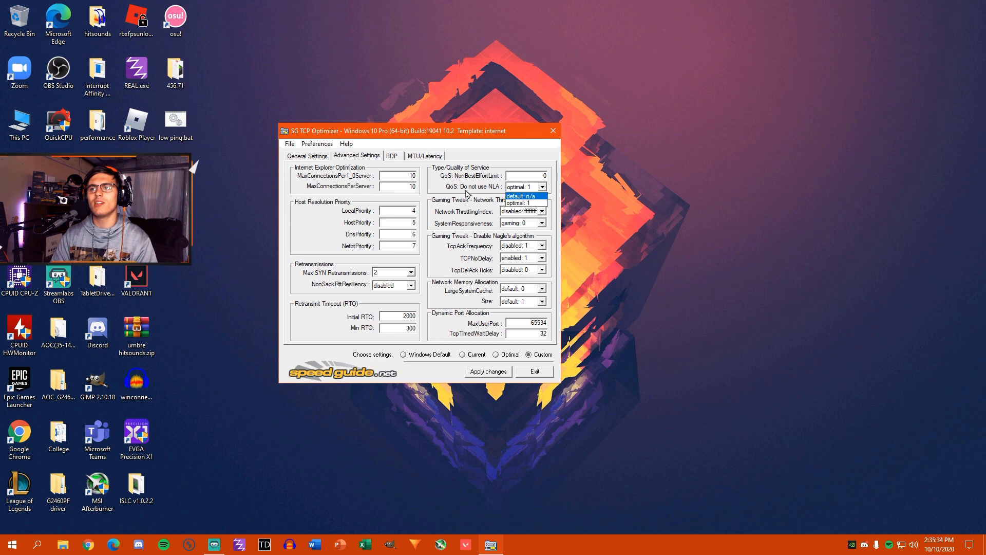
{"action": "left_click", "coordinate": [543, 189]}
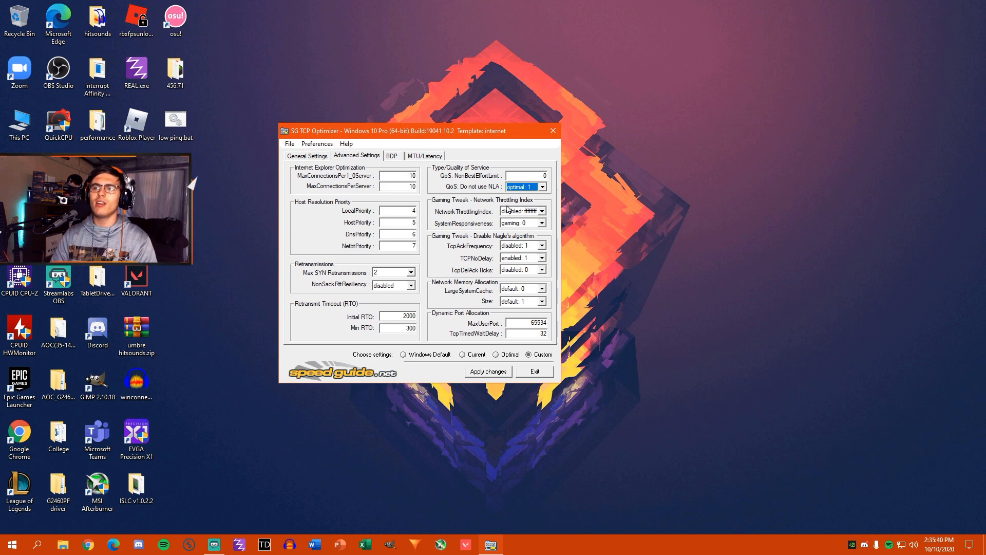
{"action": "left_click", "coordinate": [542, 211]}
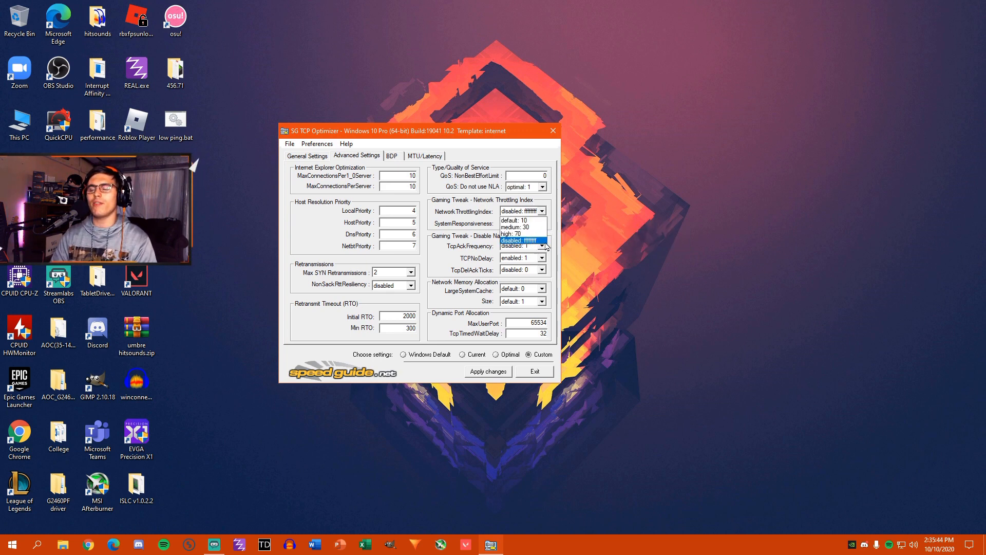
{"action": "left_click", "coordinate": [524, 241]}
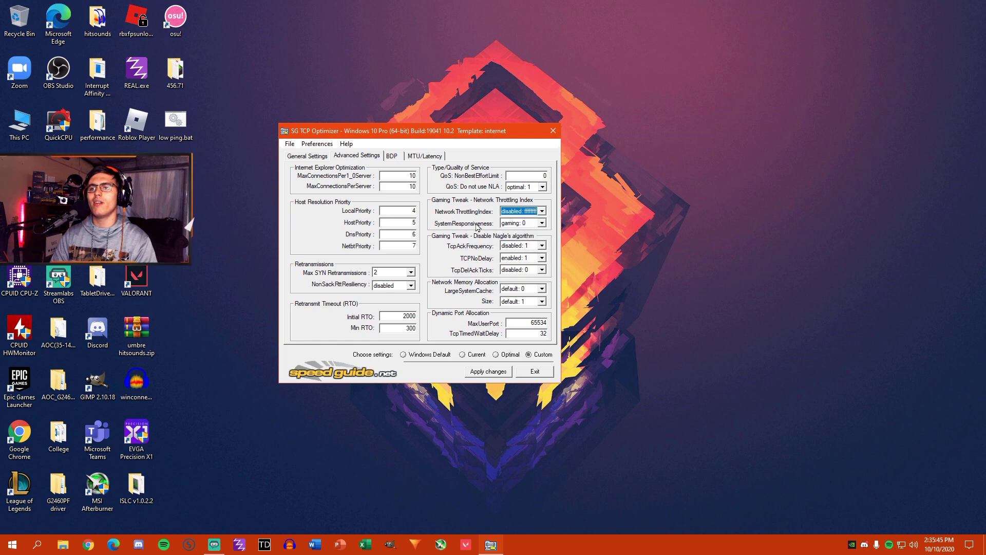
{"action": "left_click", "coordinate": [542, 223]}
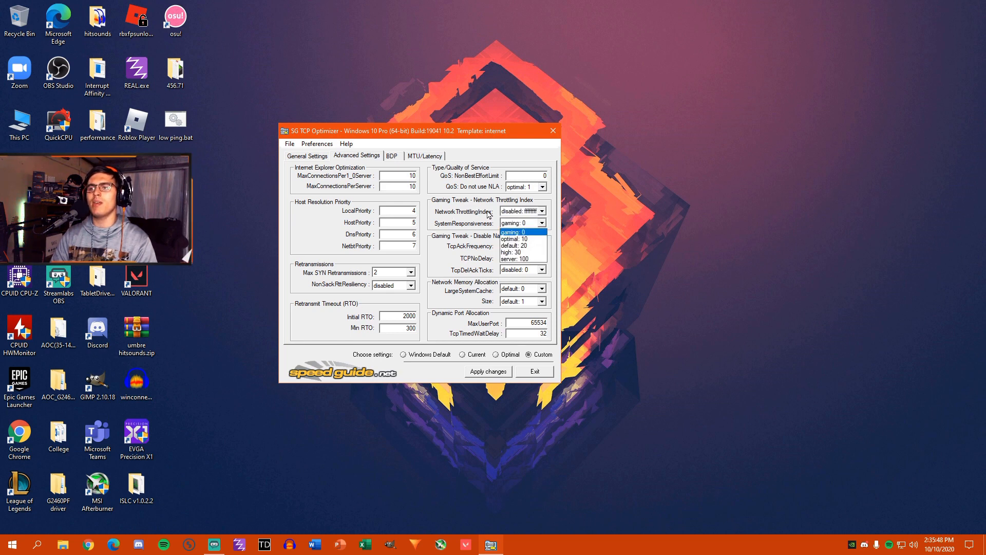
{"action": "left_click", "coordinate": [515, 232]}
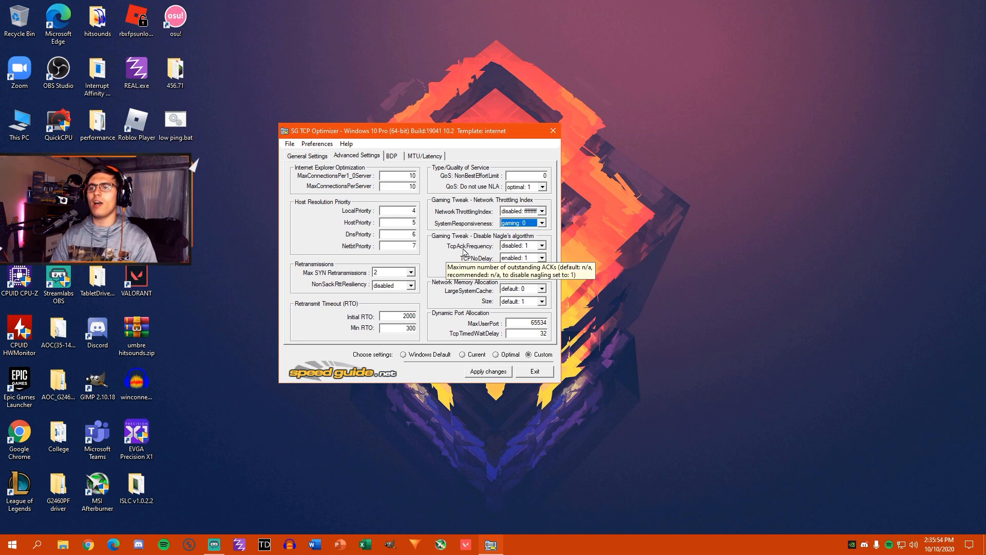
{"action": "left_click", "coordinate": [542, 247]}
{"action": "left_click", "coordinate": [521, 256]}
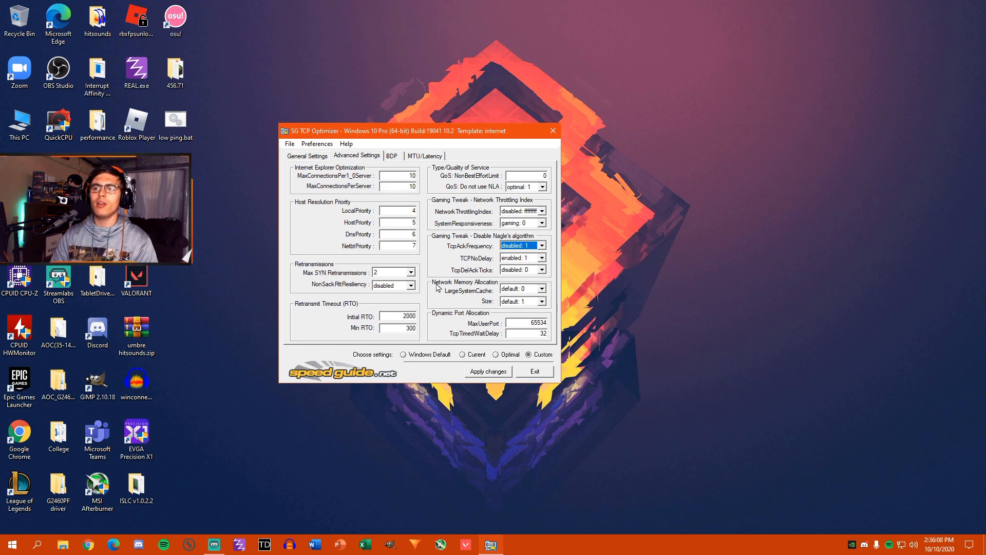
{"action": "left_click", "coordinate": [542, 301]}
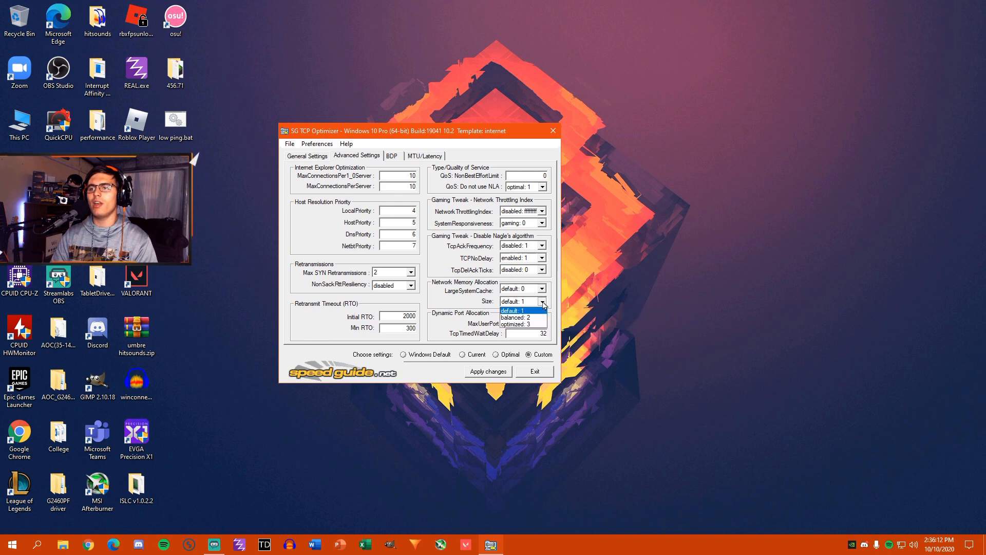
{"action": "left_click", "coordinate": [517, 311]}
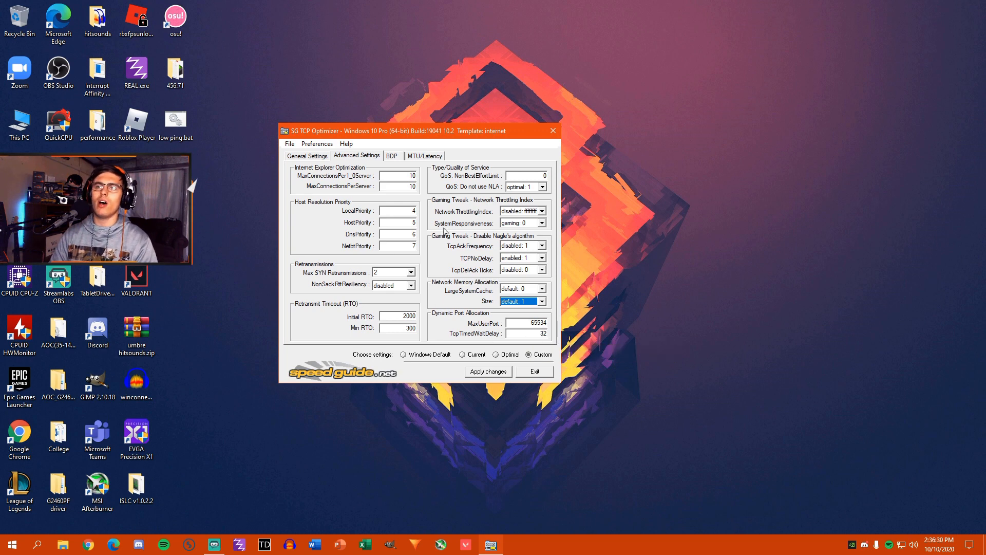
- Review the pending changes list from General Settings, cancel it and close TCP Optimizer
{"action": "left_click", "coordinate": [309, 155]}
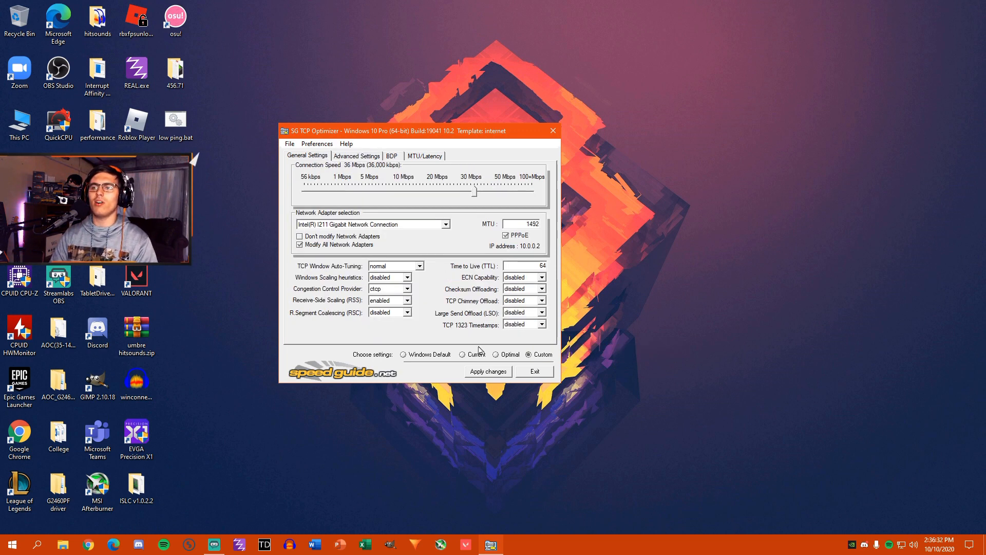
{"action": "left_click", "coordinate": [488, 372]}
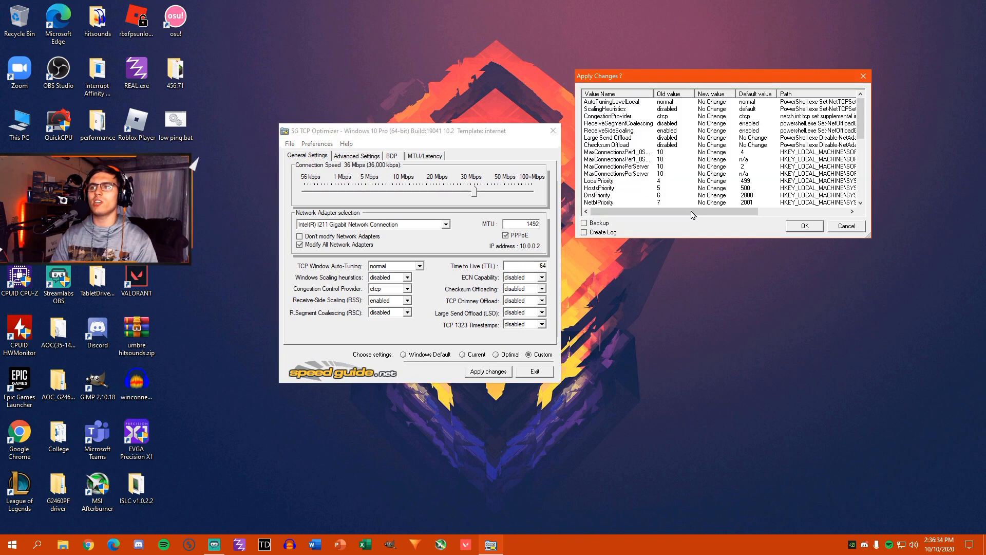
{"action": "left_click", "coordinate": [846, 225]}
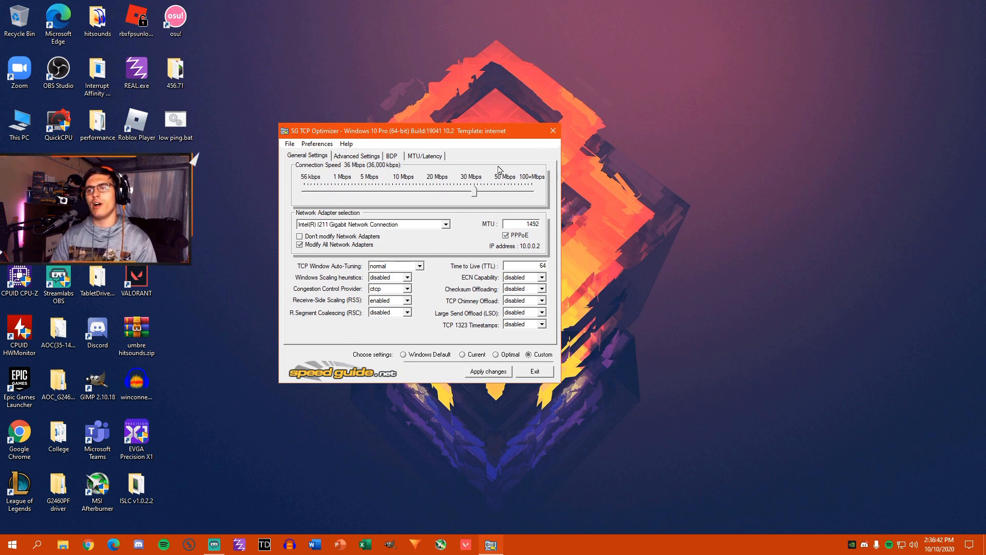
{"action": "left_click", "coordinate": [553, 130]}
{"action": "left_click", "coordinate": [553, 131]}
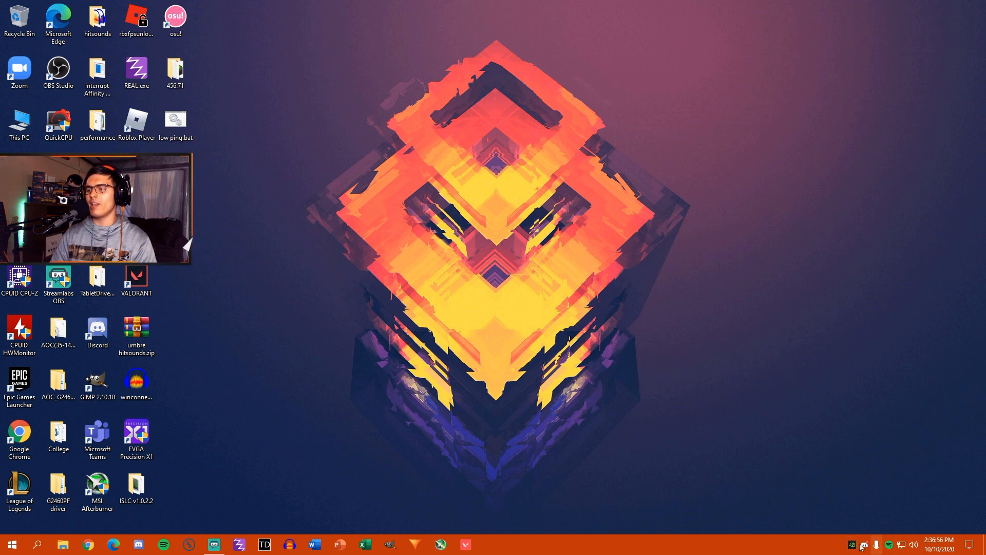
{"action": "right_click", "coordinate": [732, 549]}
{"action": "left_click", "coordinate": [619, 499]}
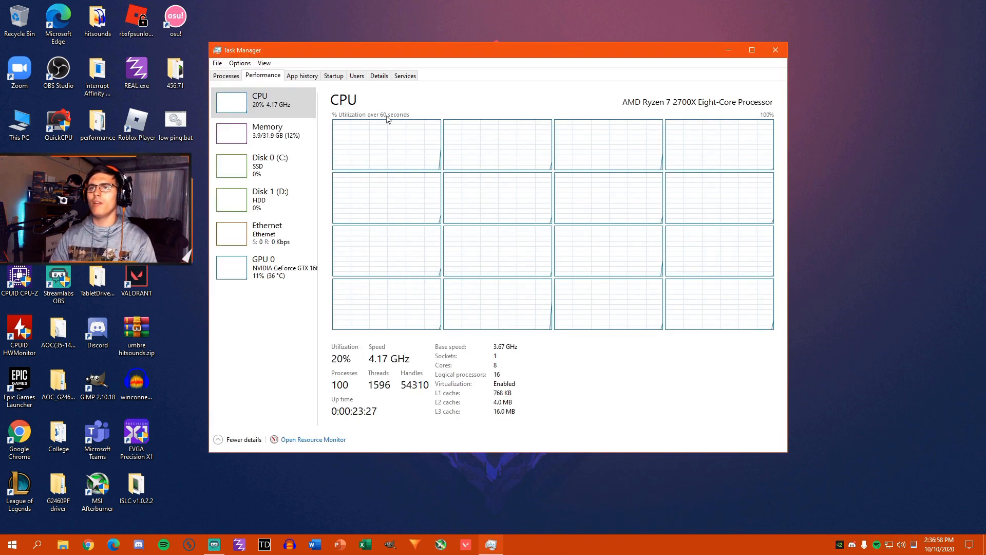
{"action": "left_click", "coordinate": [334, 75]}
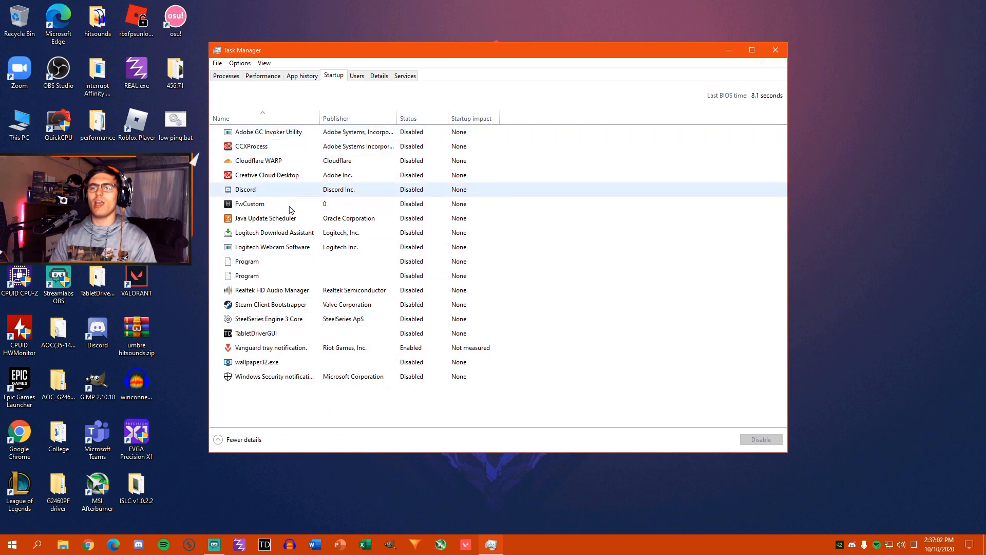
{"action": "left_click_drag", "start_coordinate": [321, 118], "coordinate": [354, 118]}
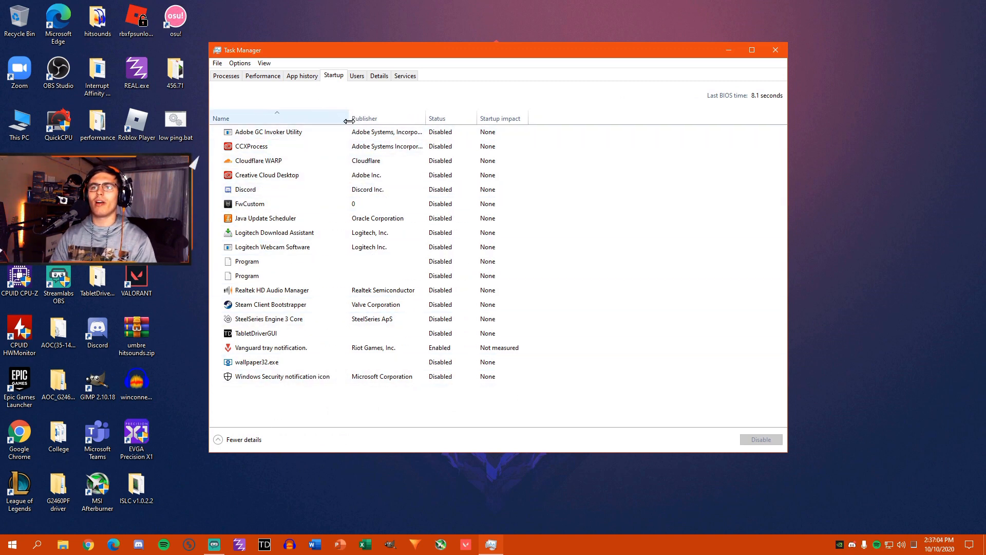
{"action": "left_click", "coordinate": [447, 118]}
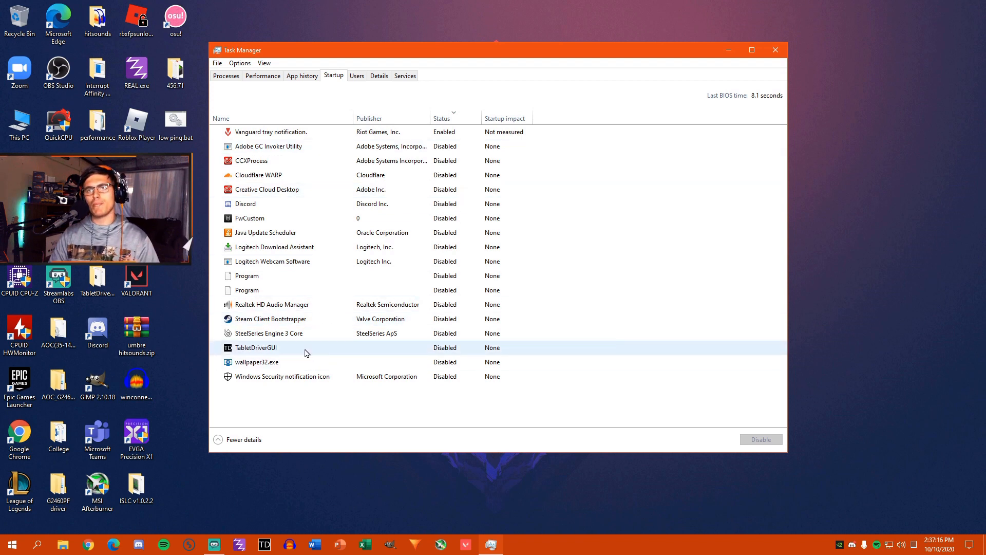
{"action": "left_click", "coordinate": [182, 343]}
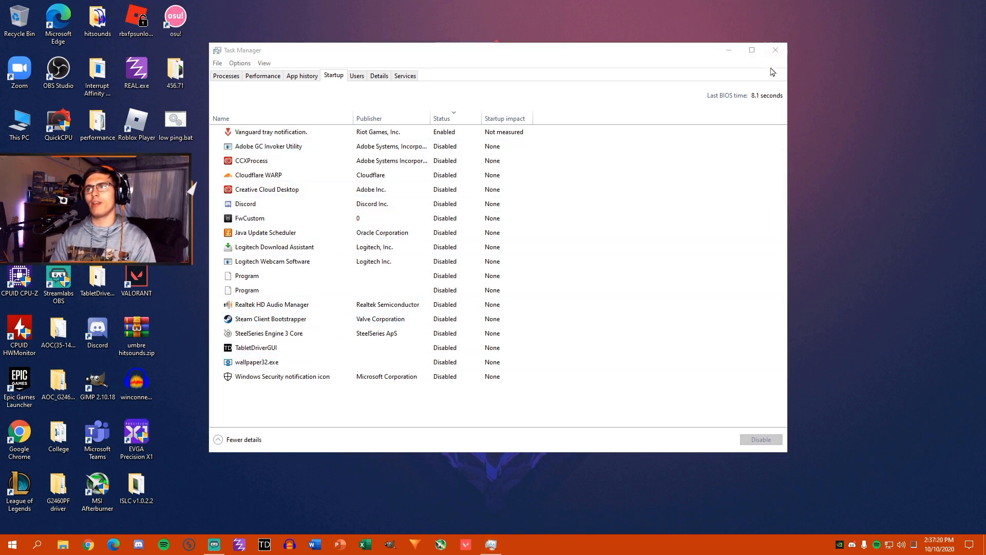
{"action": "left_click", "coordinate": [776, 50]}
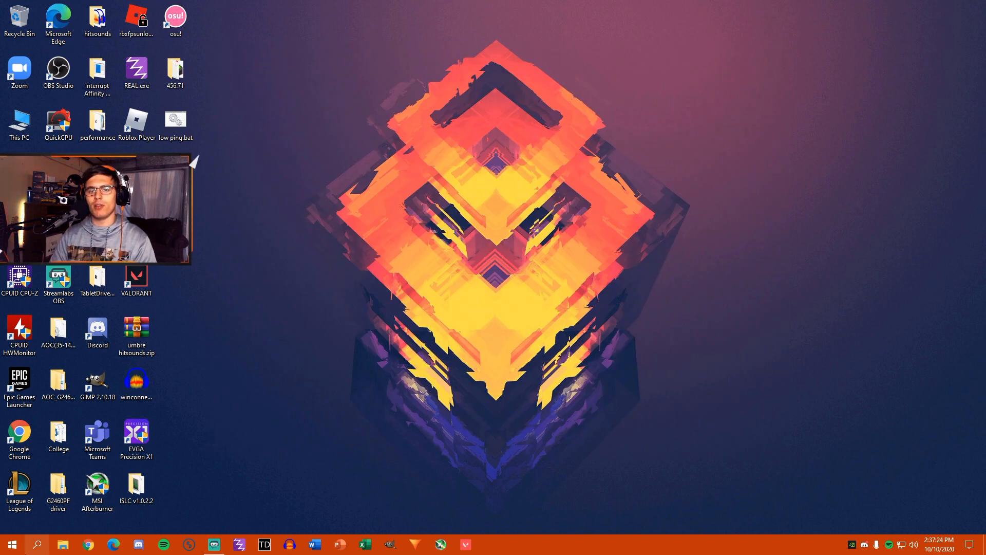
- Launch System Configuration from search and show its Services list
{"action": "left_click", "coordinate": [37, 545]}
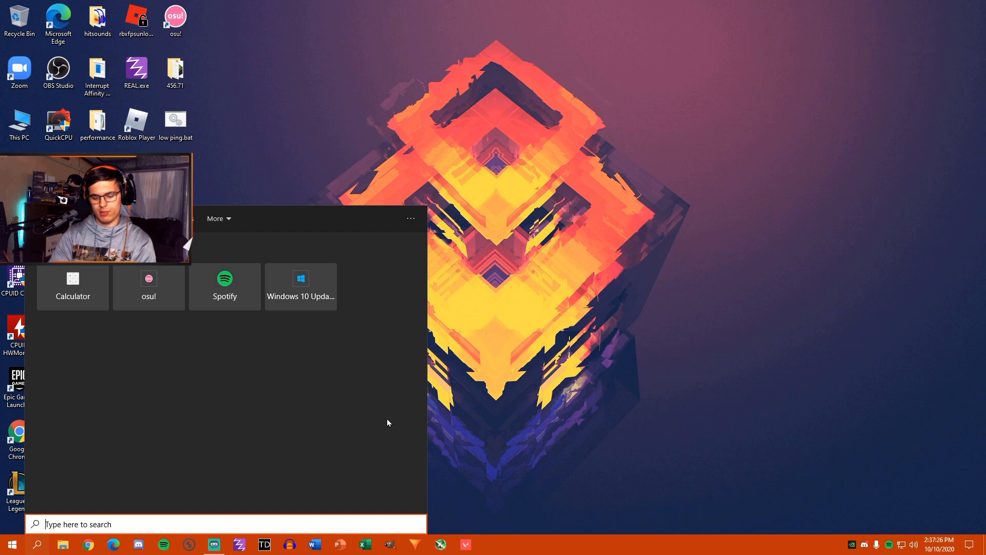
{"action": "type", "text": "syst"}
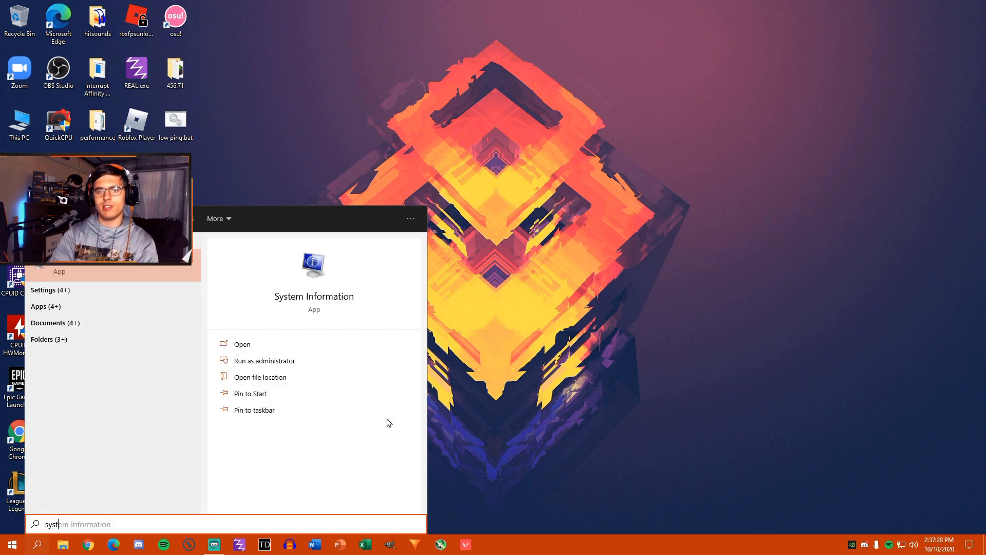
{"action": "type", "text": "em con"}
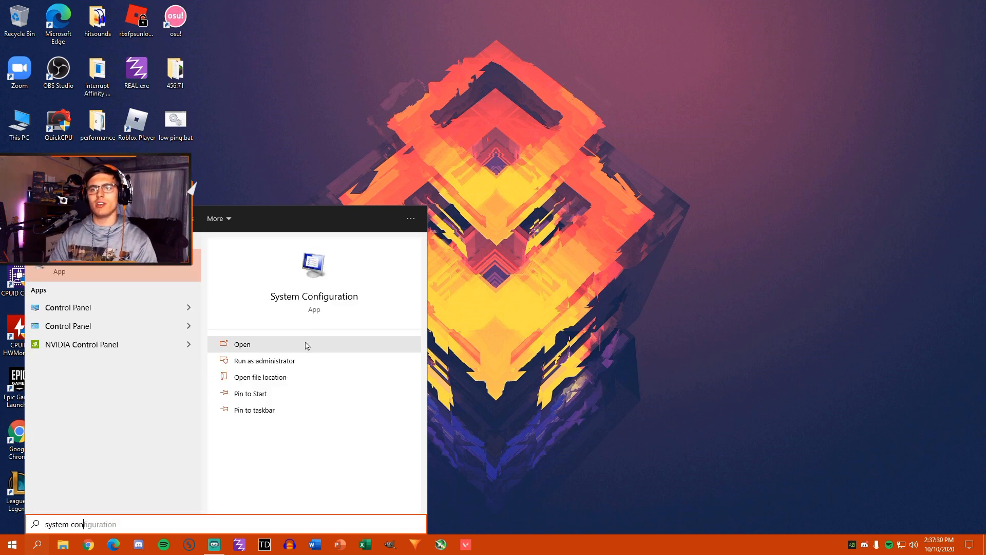
{"action": "left_click", "coordinate": [243, 344]}
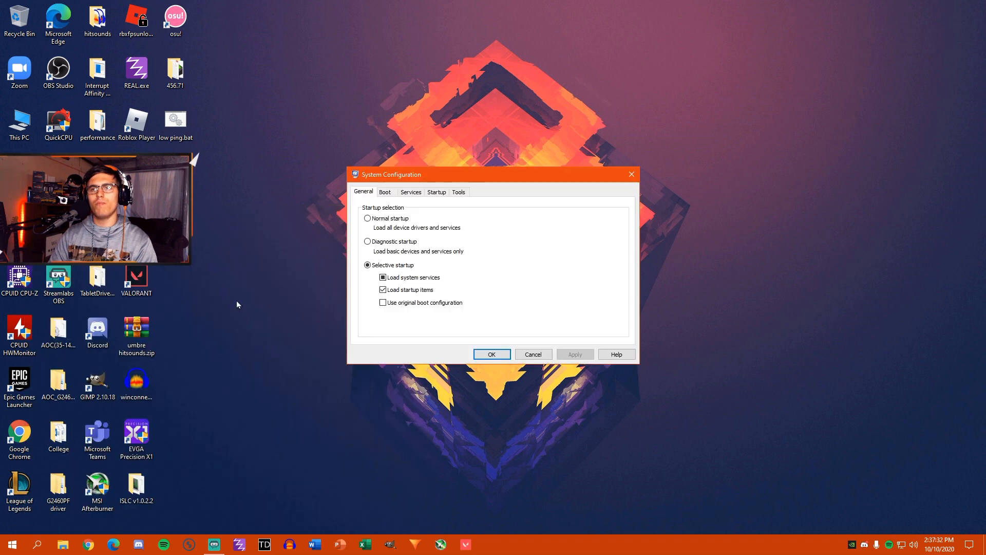
{"action": "left_click_drag", "start_coordinate": [432, 184], "coordinate": [504, 170]}
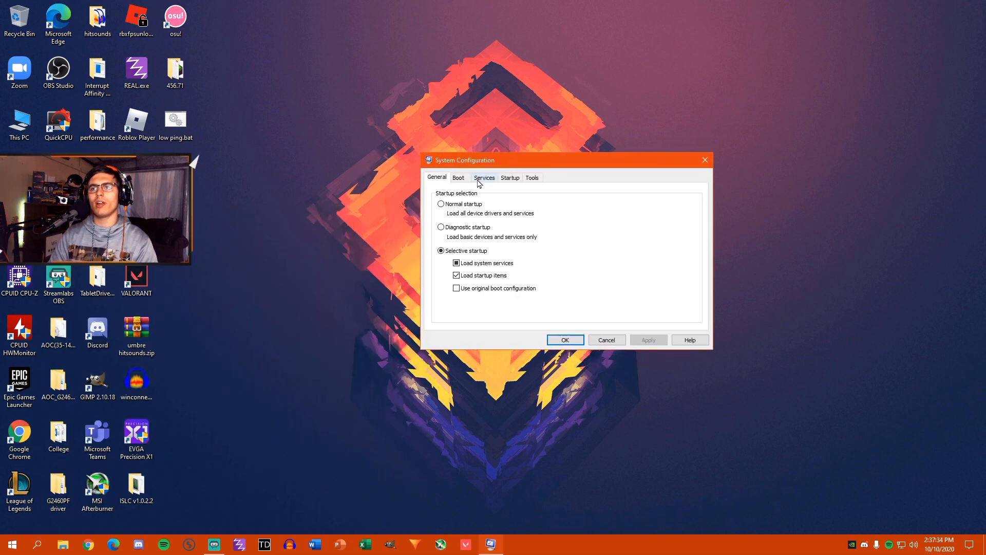
{"action": "left_click", "coordinate": [482, 178]}
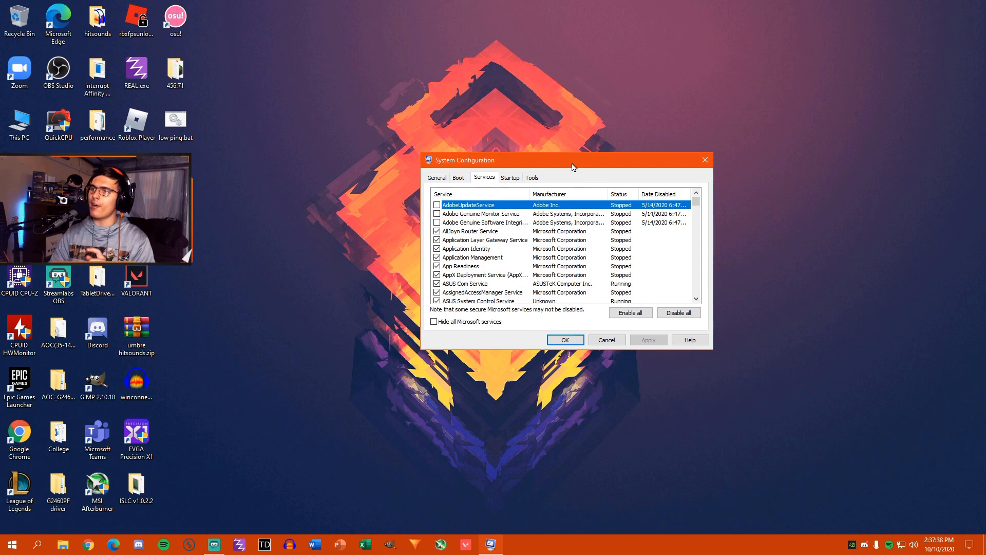
{"action": "left_click_drag", "start_coordinate": [573, 164], "coordinate": [514, 170]}
{"action": "mouse_move", "coordinate": [637, 209]}
{"action": "left_mouse_down"}
{"action": "mouse_move", "coordinate": [639, 257]}
{"action": "mouse_move", "coordinate": [639, 194]}
{"action": "left_mouse_up"}
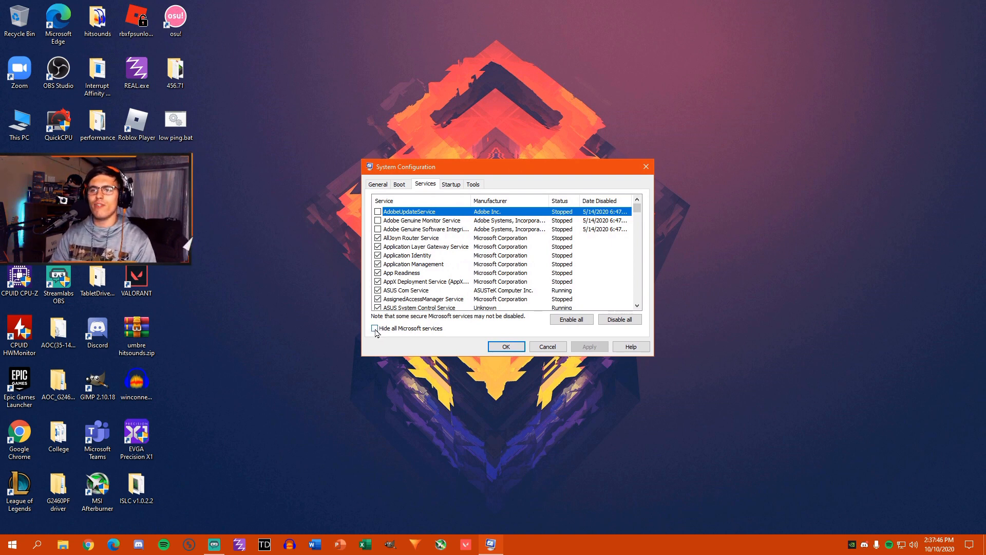
- Hide Microsoft services and review BattlEye, EasyAntiCheat, Chrome Elevation and Google Update entries
{"action": "left_click", "coordinate": [376, 329]}
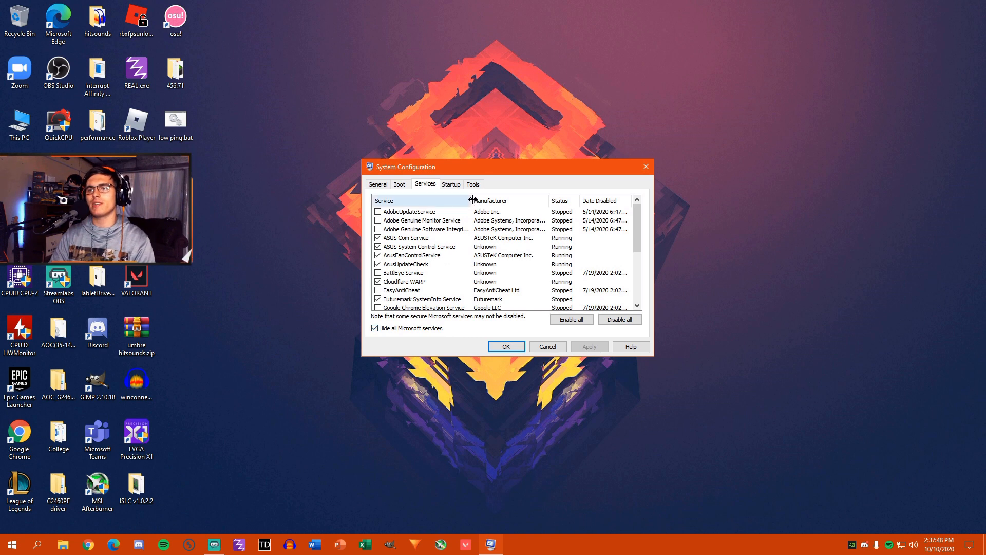
{"action": "left_click_drag", "start_coordinate": [472, 201], "coordinate": [510, 201]}
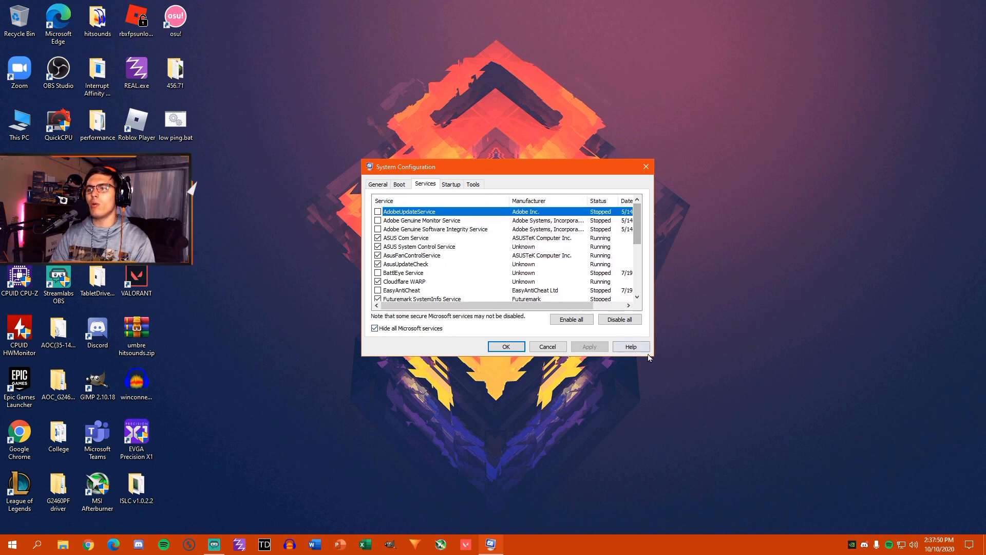
{"action": "scroll", "coordinate": [638, 227], "scroll_direction": "down", "scroll_amount": 1}
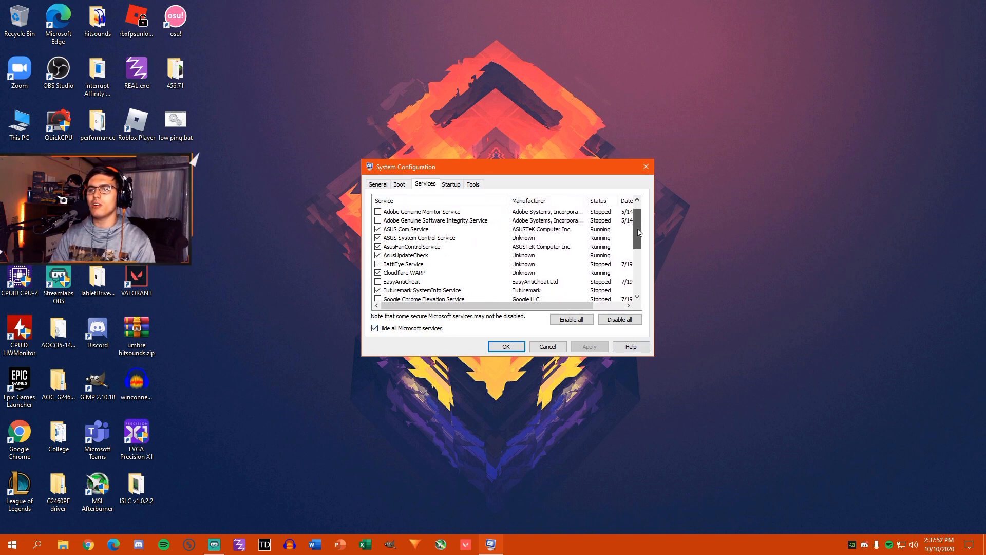
{"action": "scroll", "coordinate": [539, 247], "scroll_direction": "down", "scroll_amount": 1}
{"action": "left_click", "coordinate": [409, 255]}
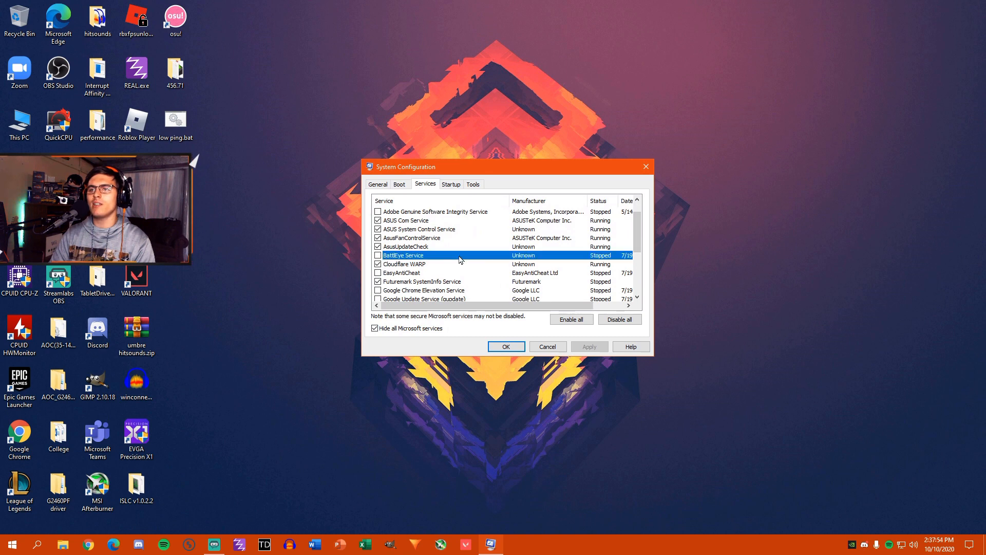
{"action": "left_click", "coordinate": [433, 266]}
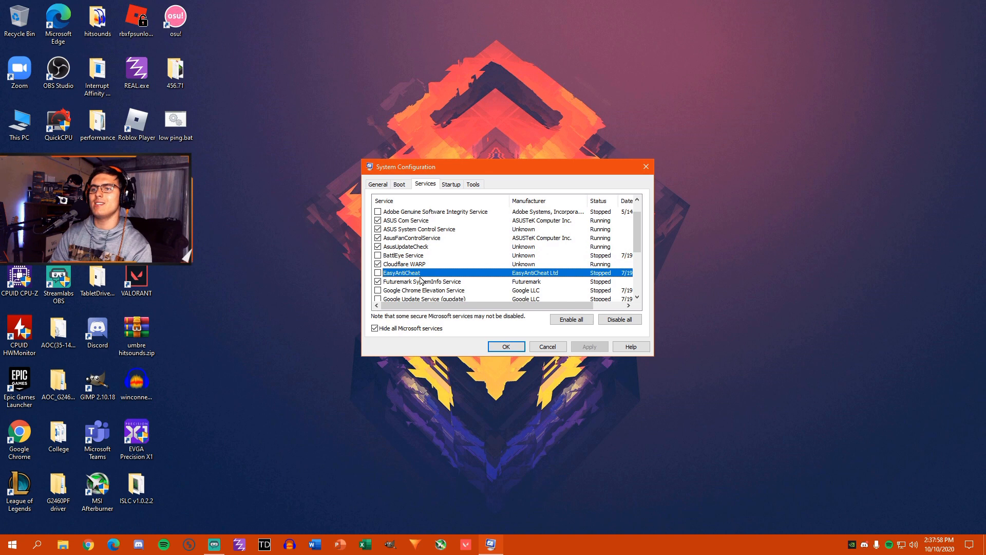
{"action": "left_click", "coordinate": [432, 281]}
{"action": "scroll", "coordinate": [443, 278], "scroll_direction": "down", "scroll_amount": 1}
{"action": "left_click", "coordinate": [431, 281]}
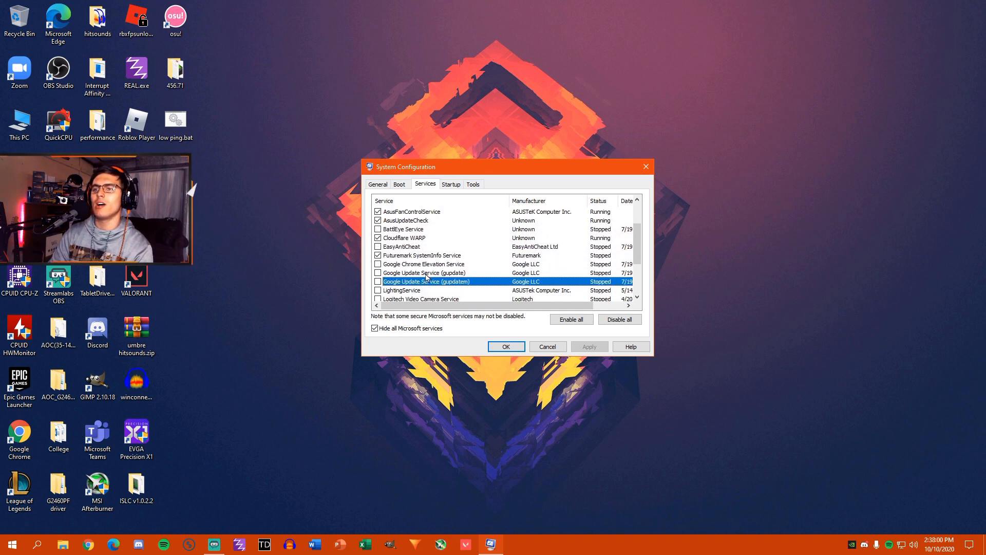
{"action": "left_click", "coordinate": [443, 266]}
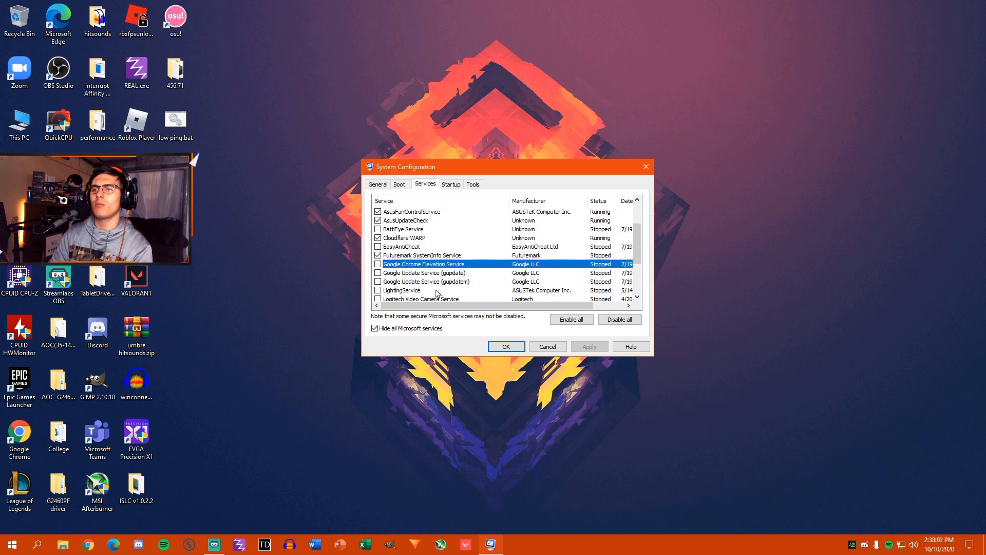
{"action": "left_click", "coordinate": [435, 282]}
- Browse down to Steam Client Service, then cancel System Configuration without changes
{"action": "key", "text": "Down"}
{"action": "key", "text": "Down"}
{"action": "key", "text": "Down"}
{"action": "key", "text": "Down"}
{"action": "key", "text": "Down"}
{"action": "key", "text": "Down"}
{"action": "key", "text": "Down"}
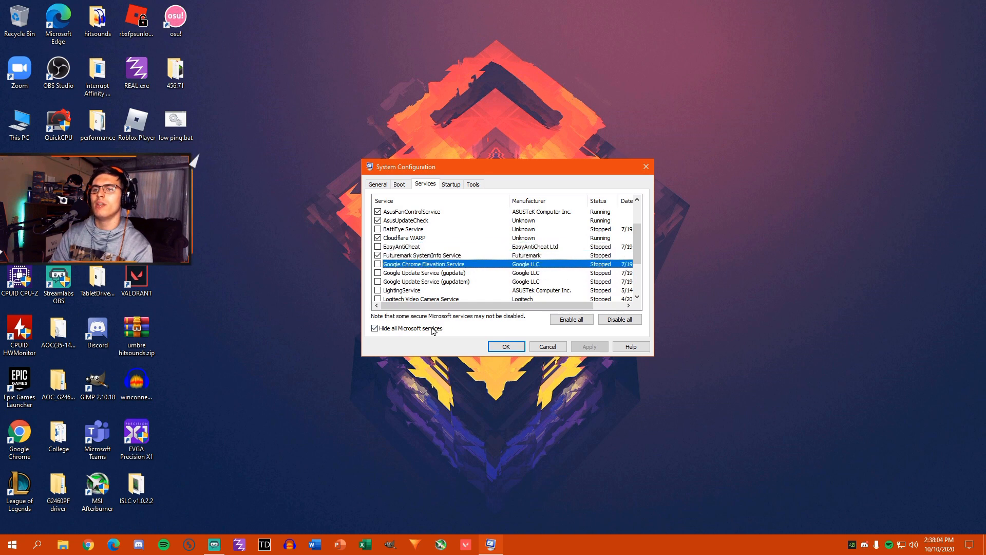
{"action": "key", "text": "Down"}
{"action": "key", "text": "Down"}
{"action": "key", "text": "Up"}
{"action": "key", "text": "Up"}
{"action": "key", "text": "Up"}
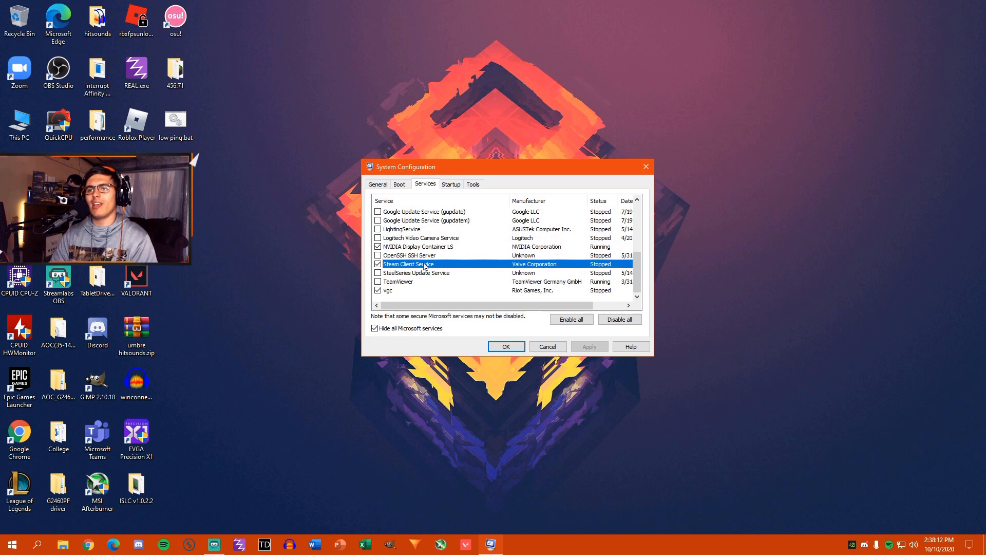
{"action": "scroll", "coordinate": [435, 232], "scroll_direction": "up", "scroll_amount": 5}
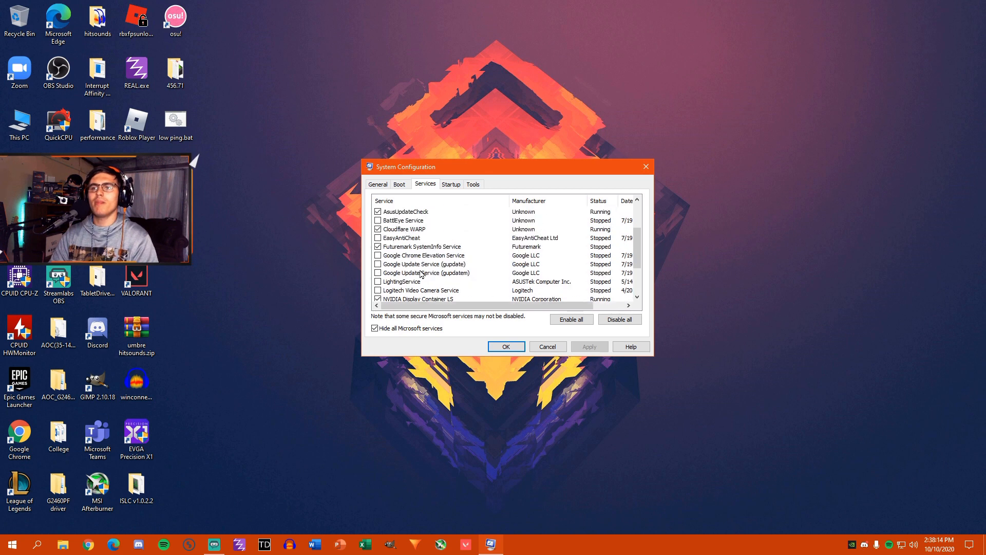
{"action": "scroll", "coordinate": [424, 262], "scroll_direction": "up", "scroll_amount": 3}
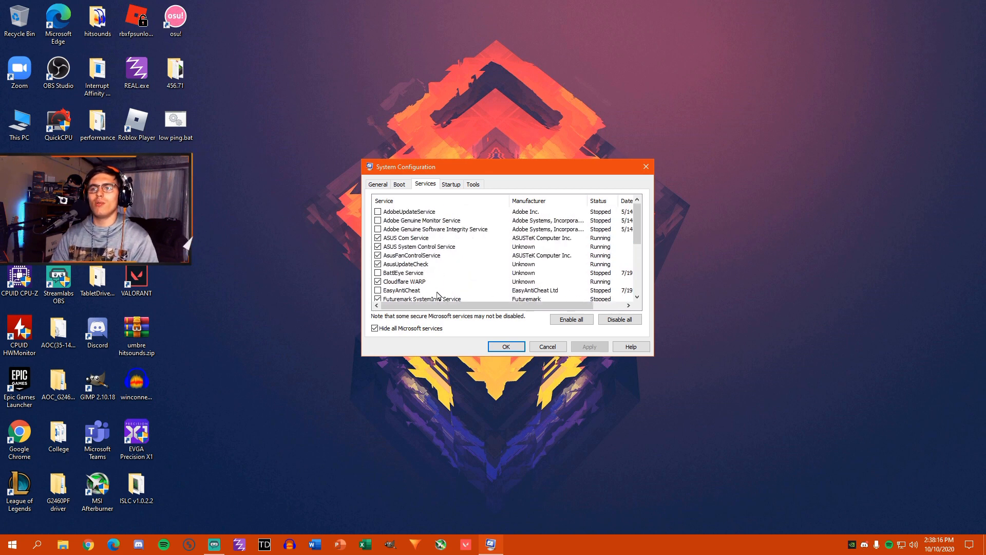
{"action": "scroll", "coordinate": [442, 232], "scroll_direction": "down", "scroll_amount": 5}
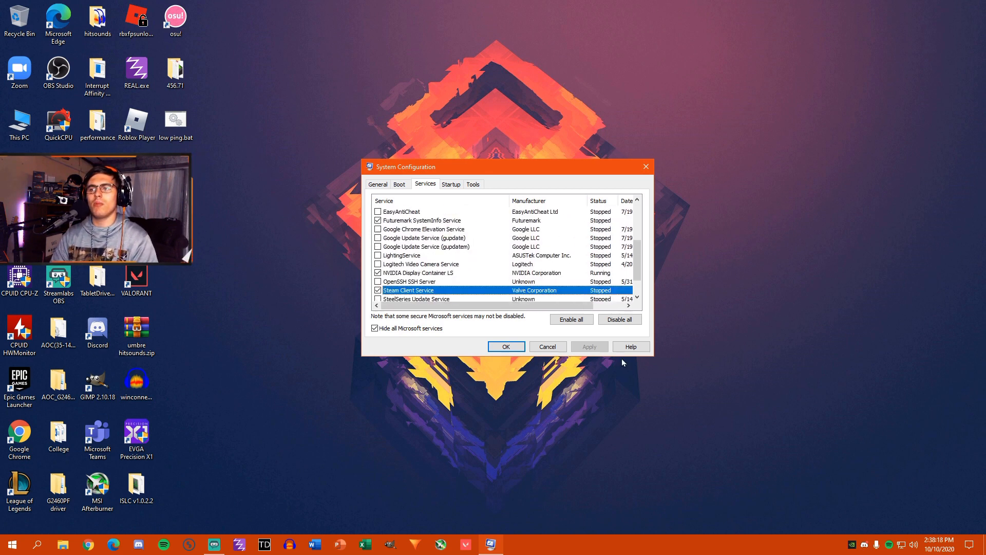
{"action": "left_click", "coordinate": [547, 347]}
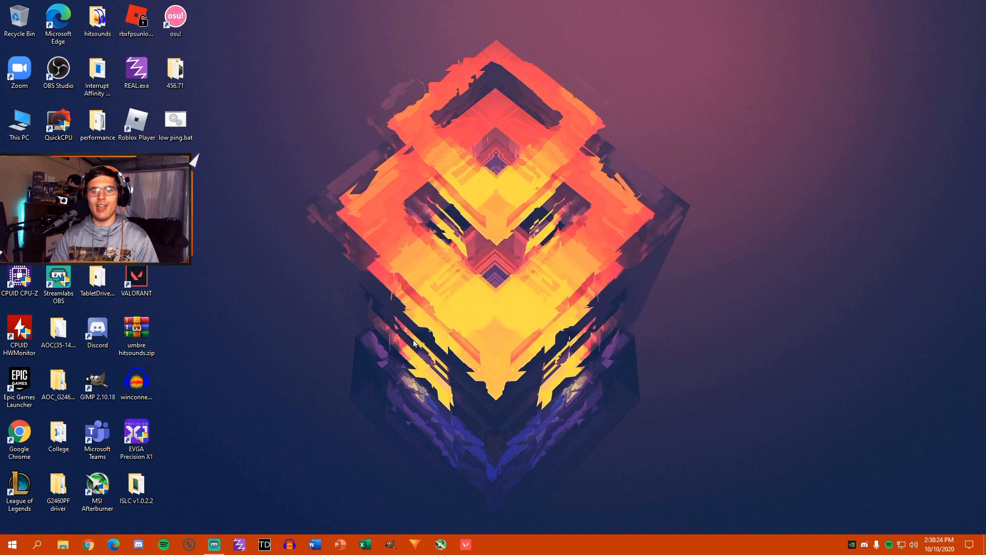
- Run a Speedtest showing 12 ms ping, 34.63 Mbps down, 4.21 Mbps up, then close the app
{"action": "left_click", "coordinate": [37, 545]}
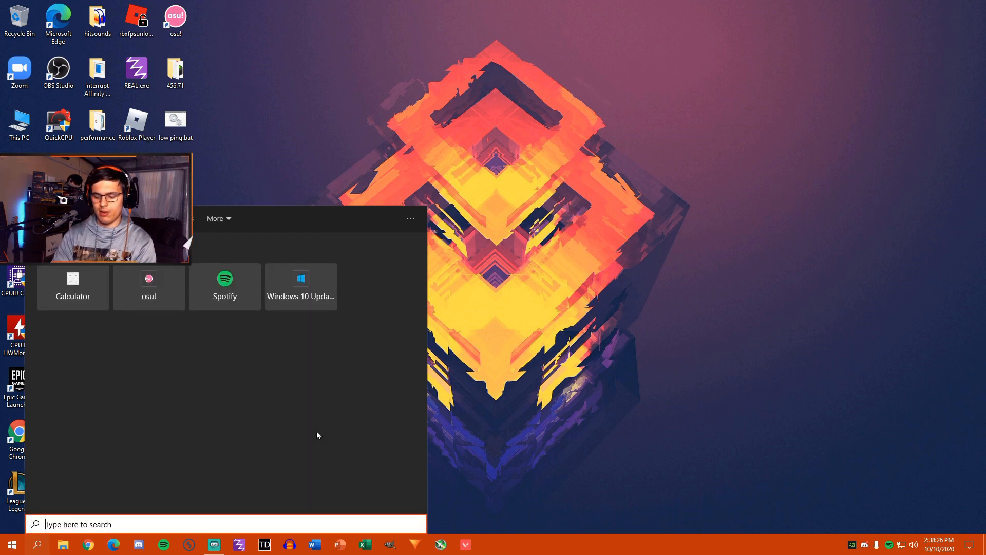
{"action": "type", "text": "speed"}
{"action": "key", "text": "Return"}
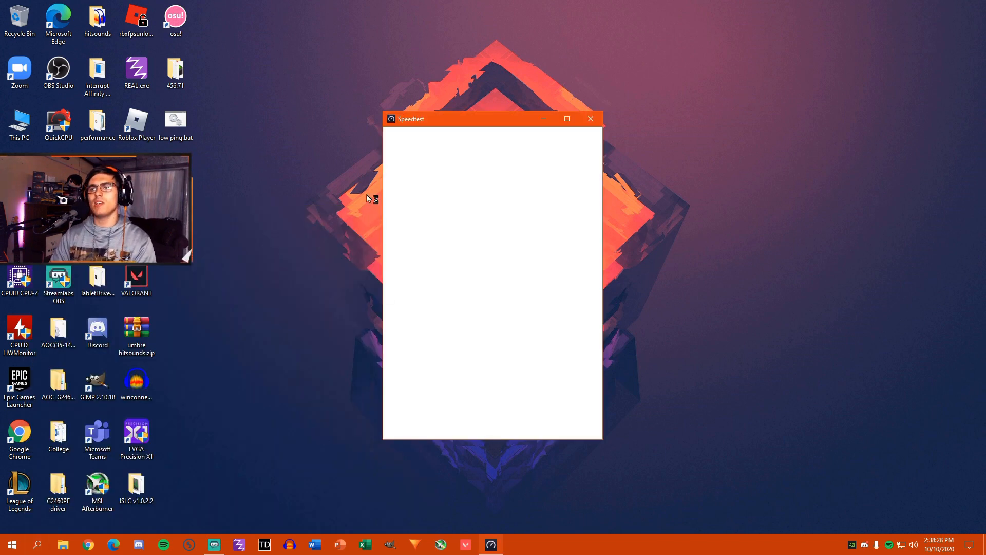
{"action": "mouse_move", "coordinate": [451, 121]}
{"action": "left_mouse_down"}
{"action": "mouse_move", "coordinate": [460, 158]}
{"action": "mouse_move", "coordinate": [458, 148]}
{"action": "left_mouse_up"}
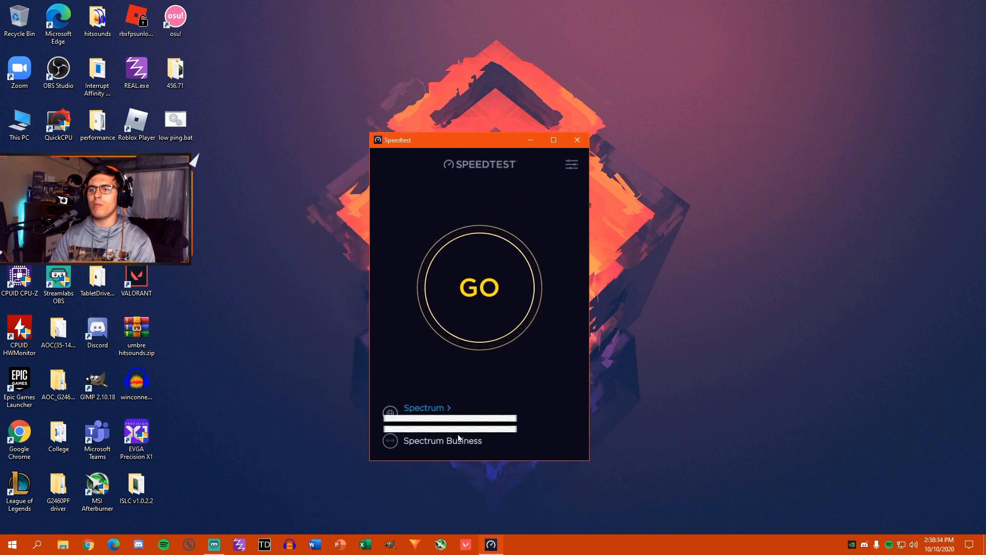
{"action": "left_click", "coordinate": [482, 289]}
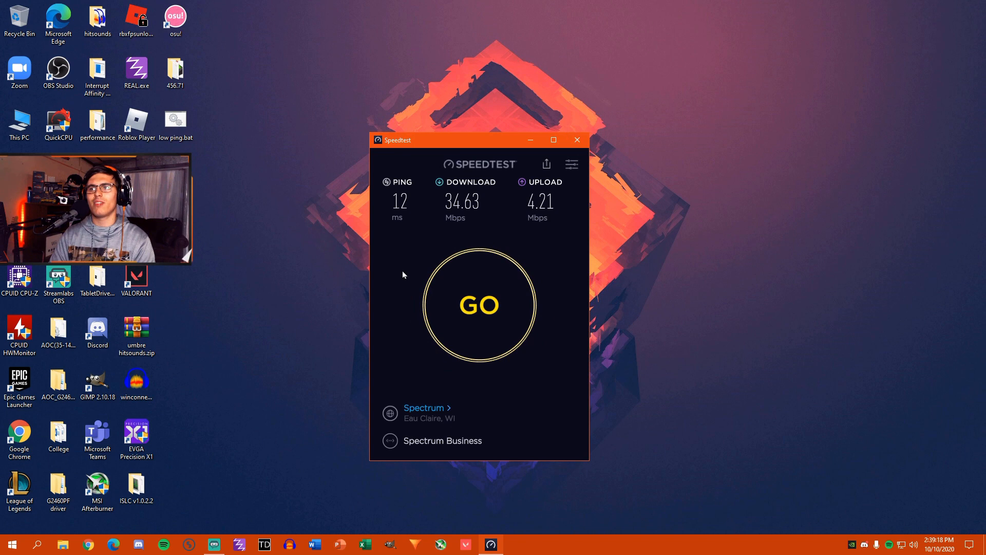
{"action": "left_click", "coordinate": [579, 140]}
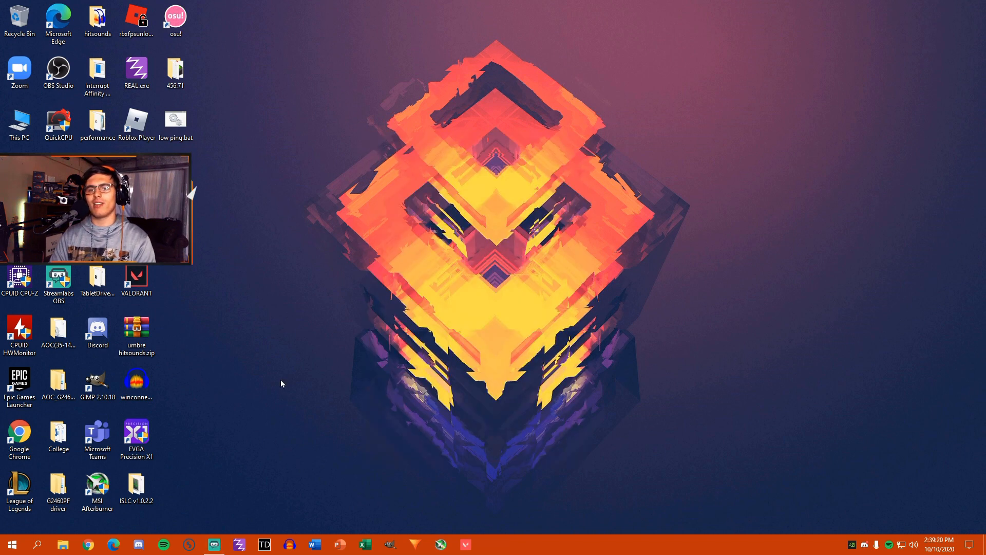